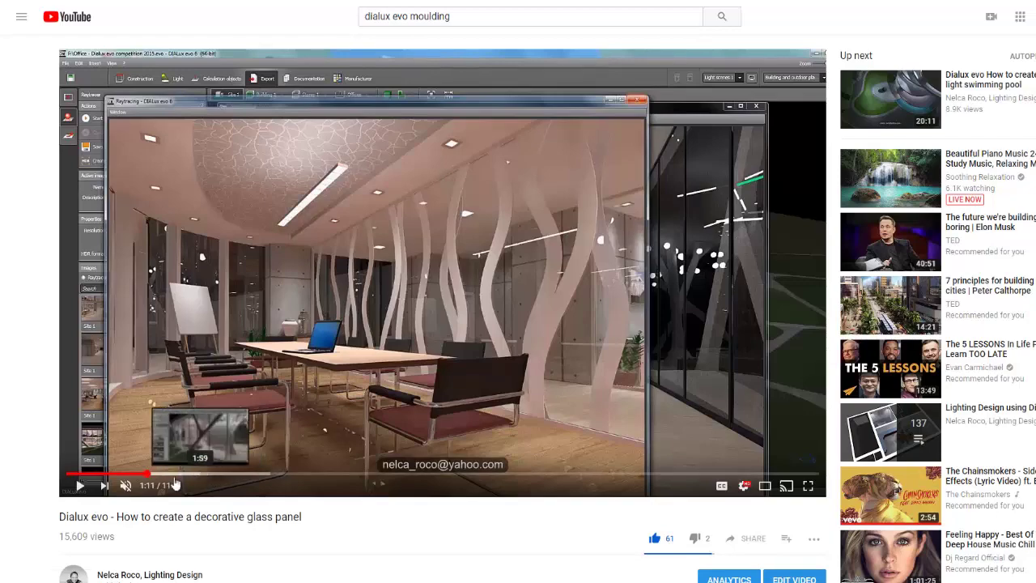
Read the viewer comment about crown mouldings and baseboards below the decorative glass panel video
{"action": "scroll", "coordinate": [32, 482], "scroll_direction": "down", "scroll_amount": 3}
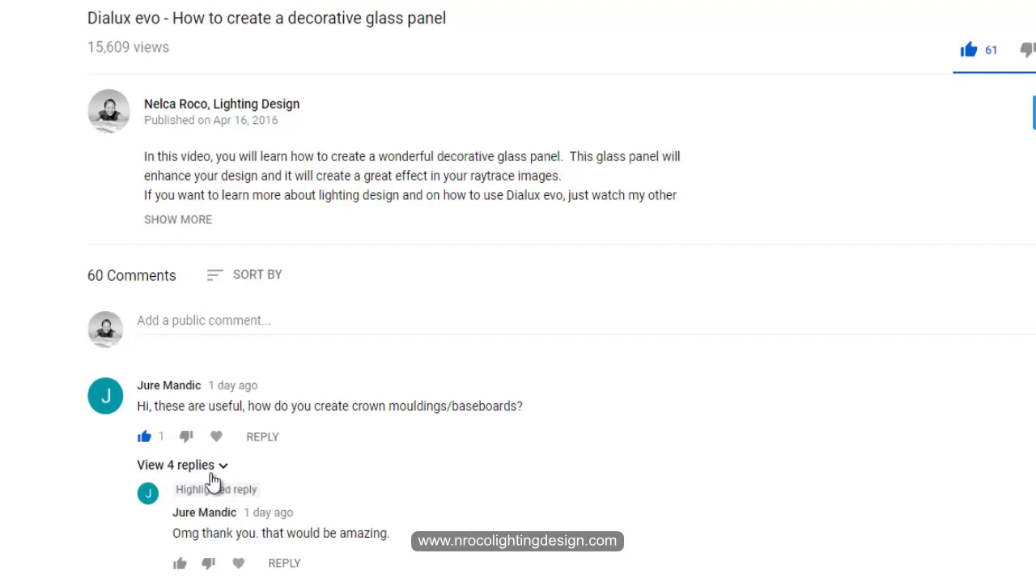
{"action": "scroll", "coordinate": [212, 481], "scroll_direction": "up", "scroll_amount": 8}
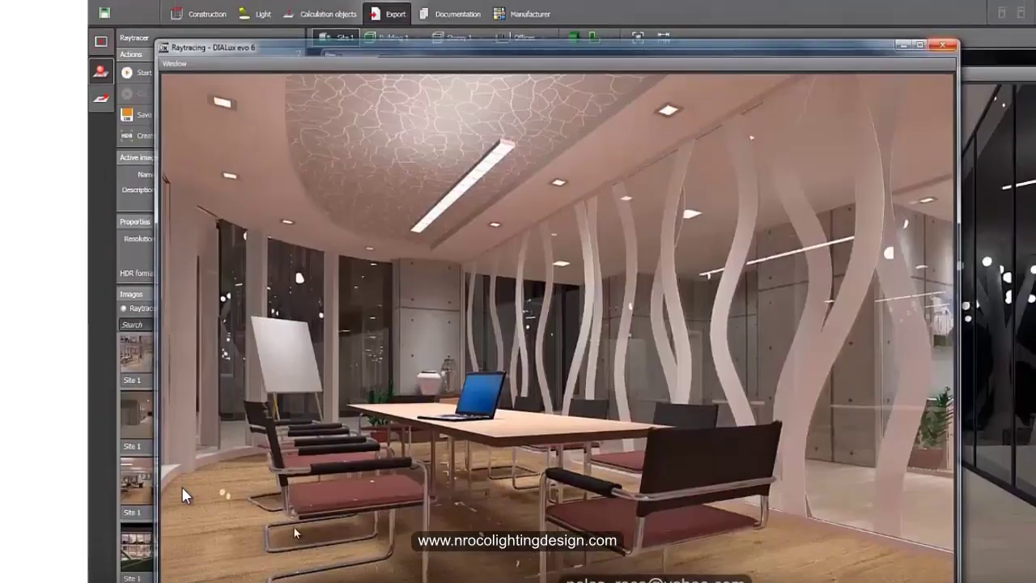
{"action": "scroll", "coordinate": [183, 497], "scroll_direction": "down", "scroll_amount": 5}
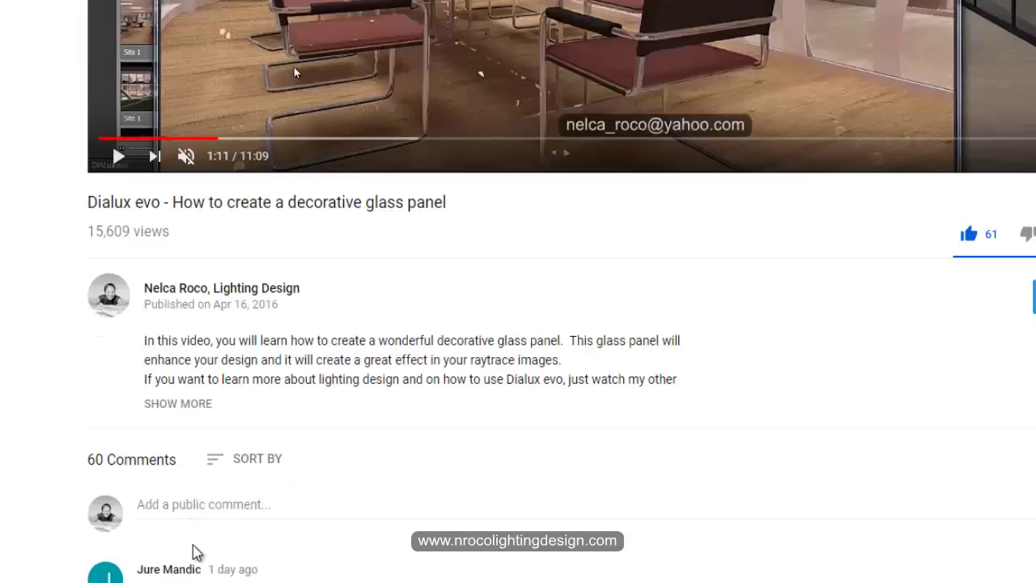
{"action": "scroll", "coordinate": [253, 486], "scroll_direction": "up", "scroll_amount": 5}
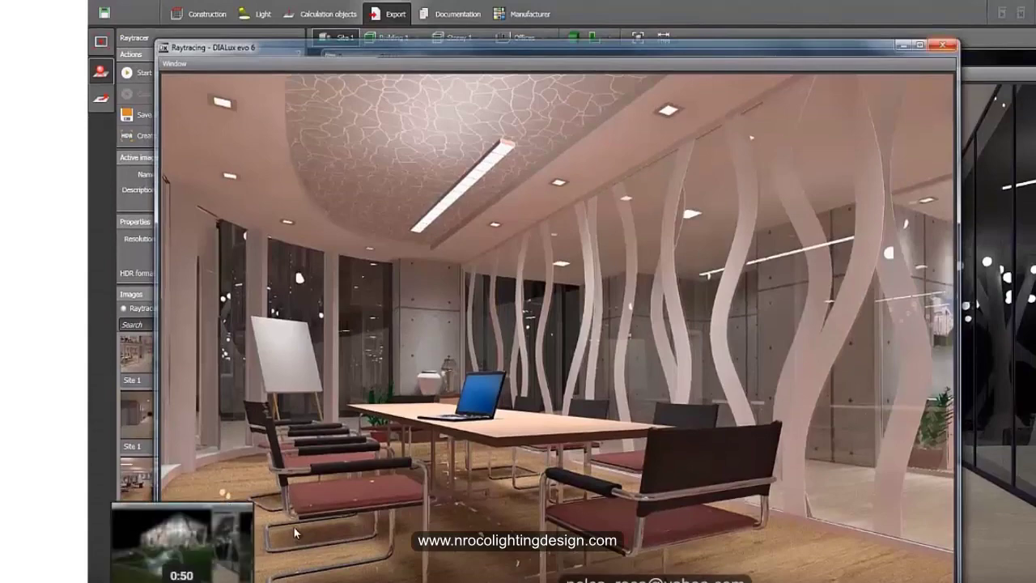
{"action": "scroll", "coordinate": [294, 527], "scroll_direction": "down", "scroll_amount": 2}
{"action": "scroll", "coordinate": [293, 354], "scroll_direction": "down", "scroll_amount": 6}
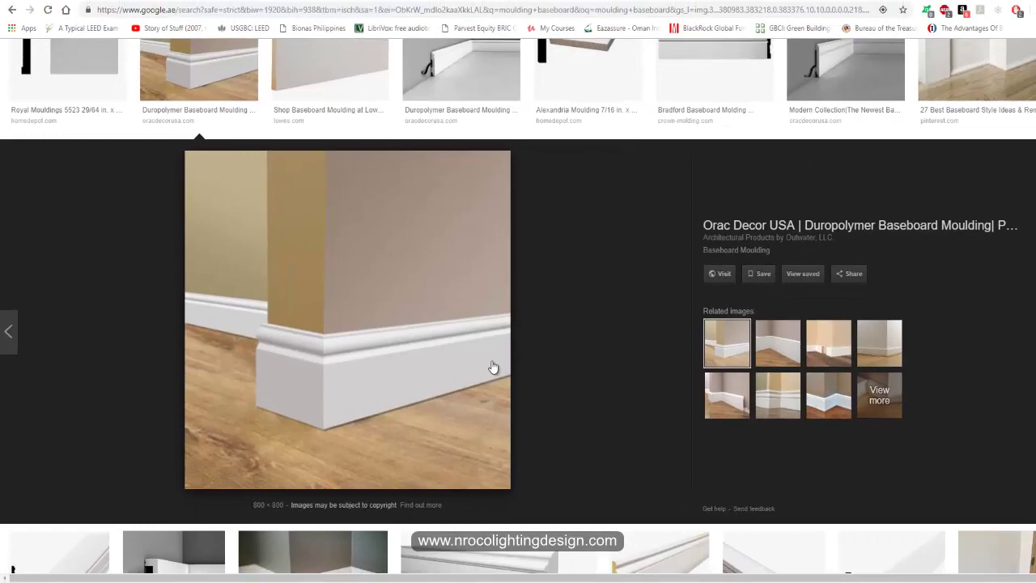
Compare baseboard moulding profiles in the image search results for "moulding baseboard" as design references
{"action": "scroll", "coordinate": [476, 370], "scroll_direction": "up", "scroll_amount": 2}
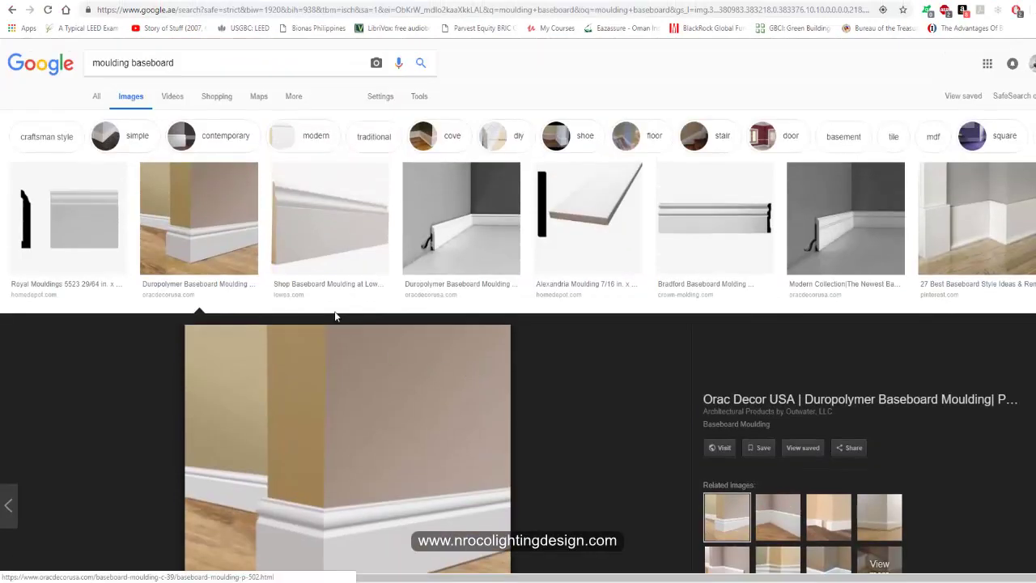
{"action": "left_click", "coordinate": [275, 237]}
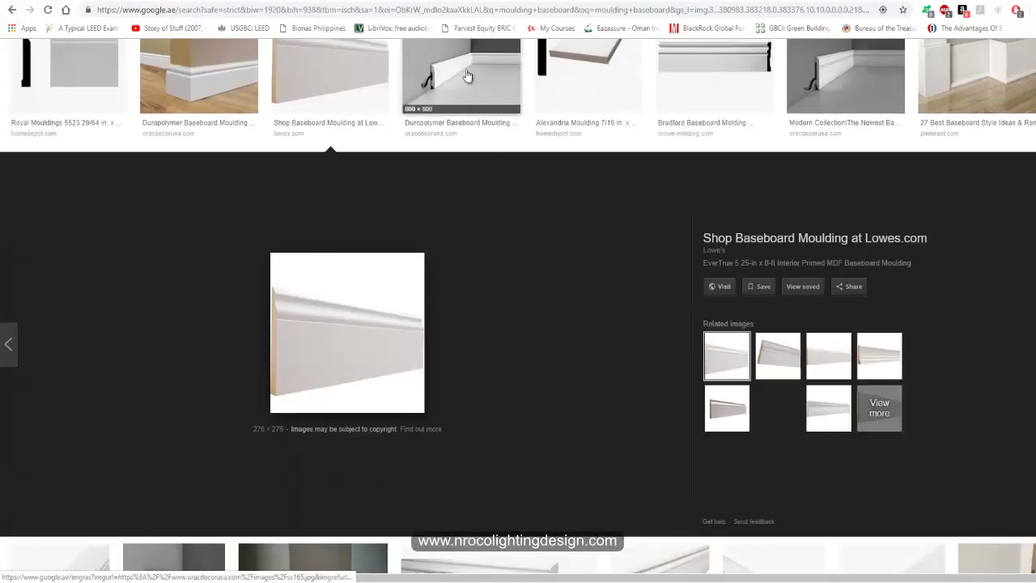
{"action": "left_click", "coordinate": [468, 78]}
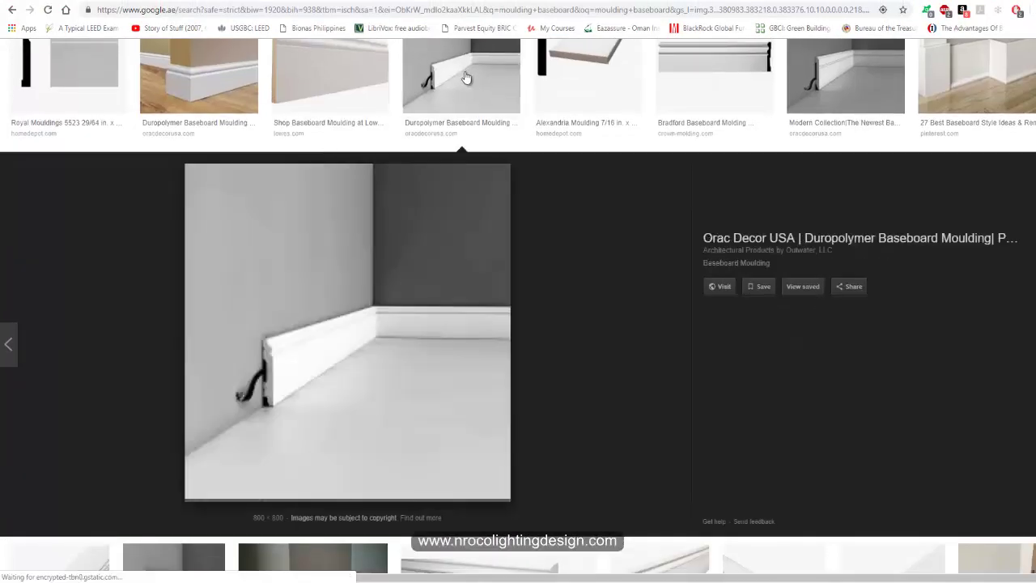
{"action": "left_click", "coordinate": [720, 77]}
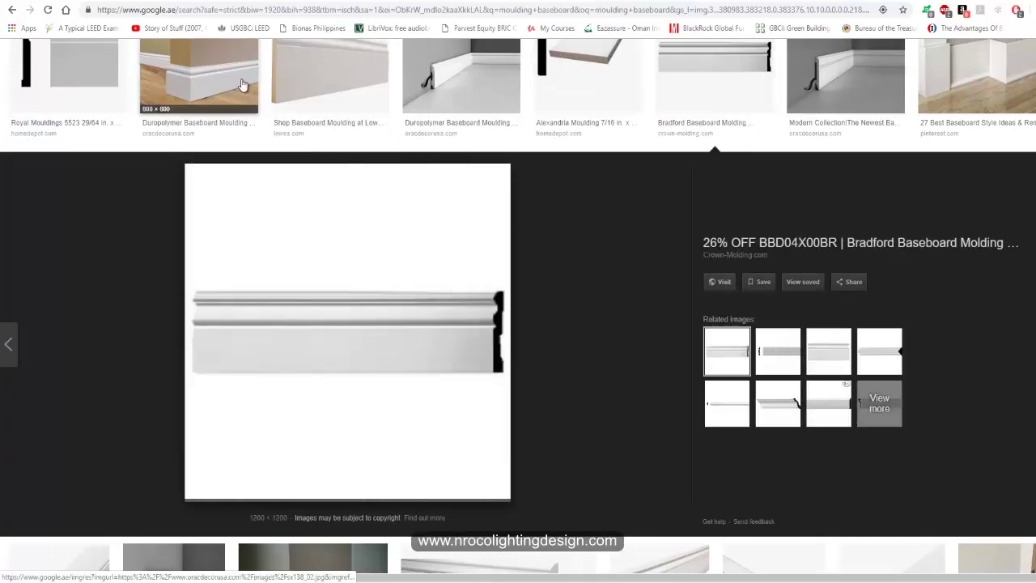
{"action": "left_click", "coordinate": [153, 104]}
{"action": "scroll", "coordinate": [241, 355], "scroll_direction": "down", "scroll_amount": 3}
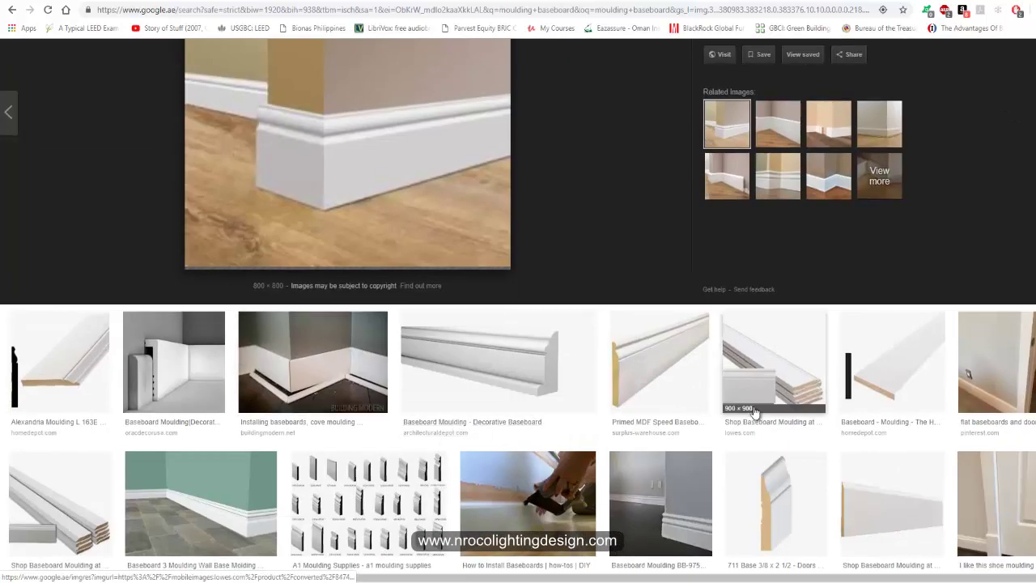
{"action": "scroll", "coordinate": [729, 389], "scroll_direction": "down", "scroll_amount": 3}
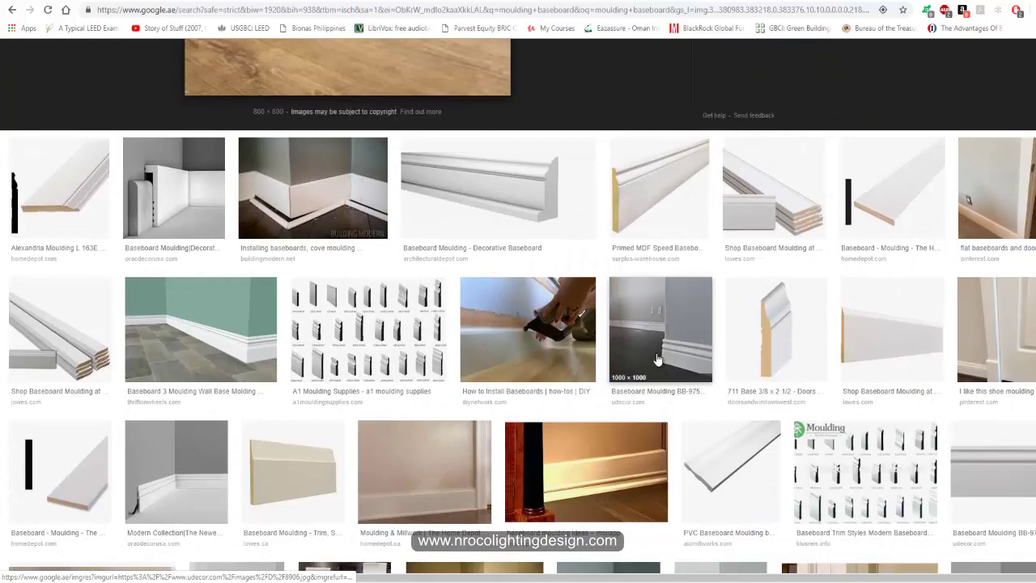
{"action": "left_click", "coordinate": [243, 372]}
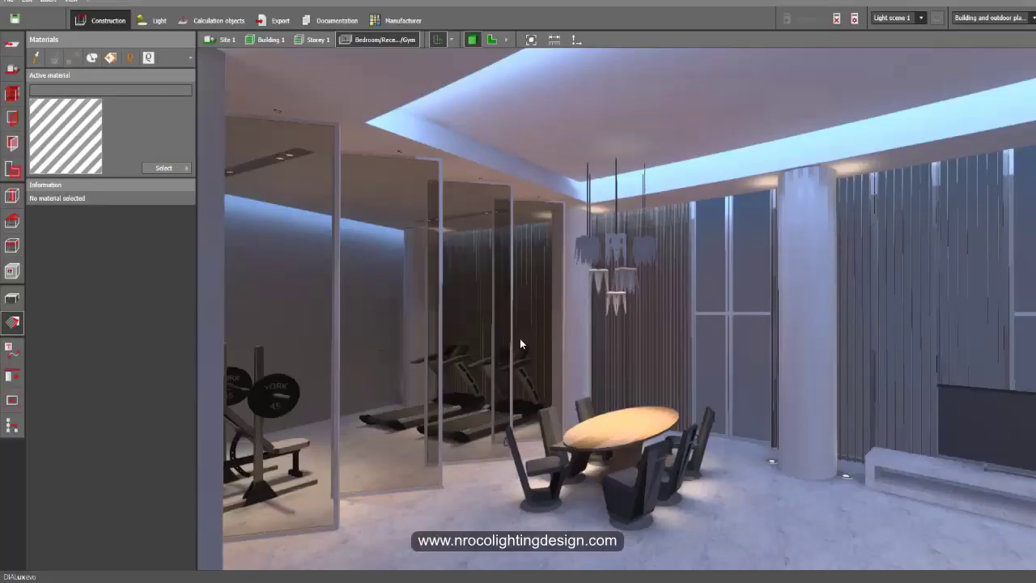
Switch to DIALux evo and examine the bedroom, reception and dining areas of the 3D interior model from above
{"action": "right_click_drag", "start_coordinate": [520, 339], "coordinate": [472, 312]}
{"action": "left_click_drag", "start_coordinate": [472, 316], "coordinate": [481, 350]}
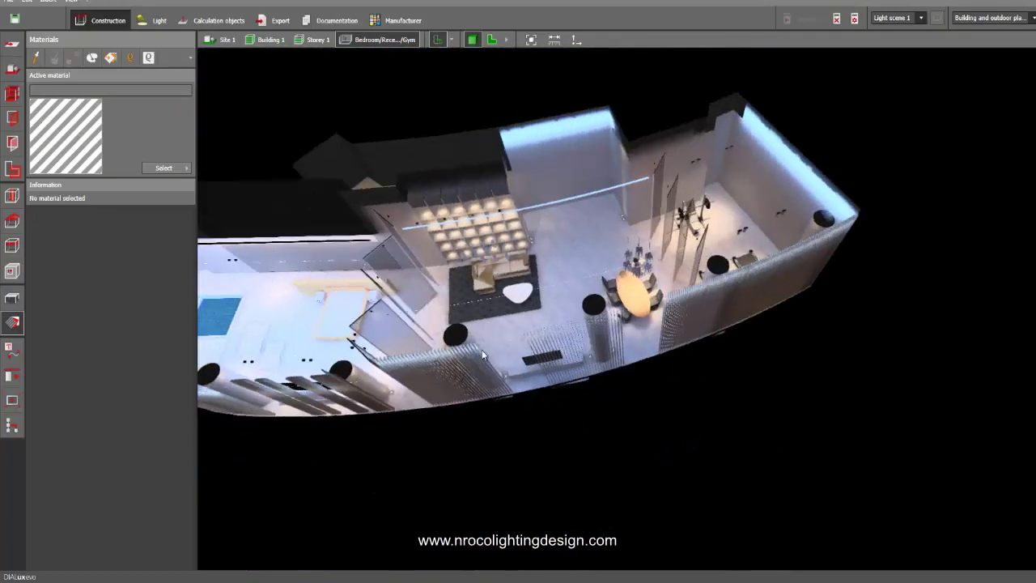
{"action": "left_click_drag", "start_coordinate": [712, 341], "coordinate": [492, 326]}
{"action": "scroll", "coordinate": [492, 327], "scroll_direction": "up", "scroll_amount": 5}
{"action": "right_click_drag", "start_coordinate": [503, 340], "coordinate": [605, 357]}
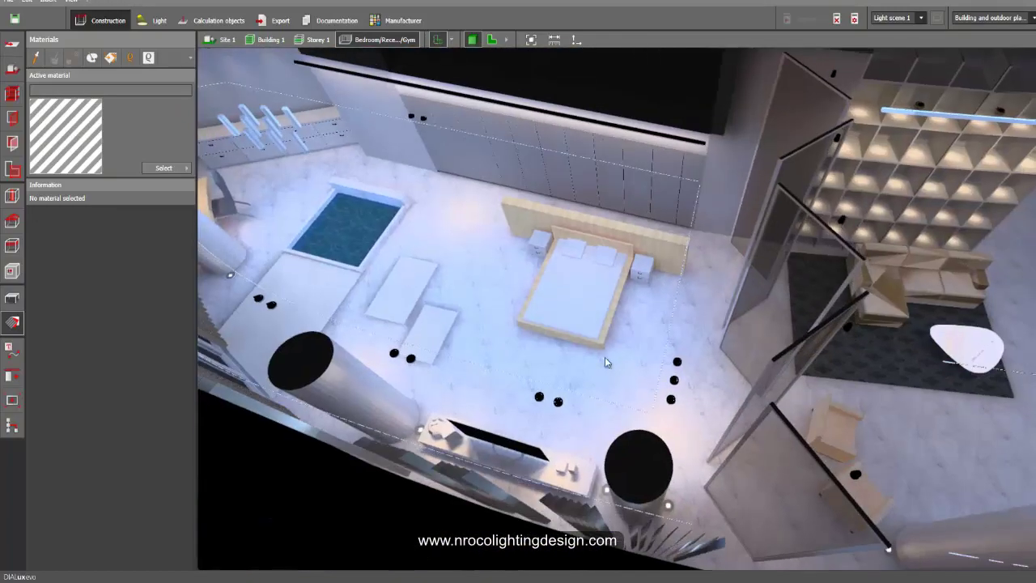
{"action": "middle_click_drag", "start_coordinate": [605, 357], "coordinate": [304, 316]}
{"action": "left_click_drag", "start_coordinate": [304, 316], "coordinate": [610, 427]}
{"action": "middle_click_drag", "start_coordinate": [610, 426], "coordinate": [583, 450]}
{"action": "right_click_drag", "start_coordinate": [583, 450], "coordinate": [806, 449]}
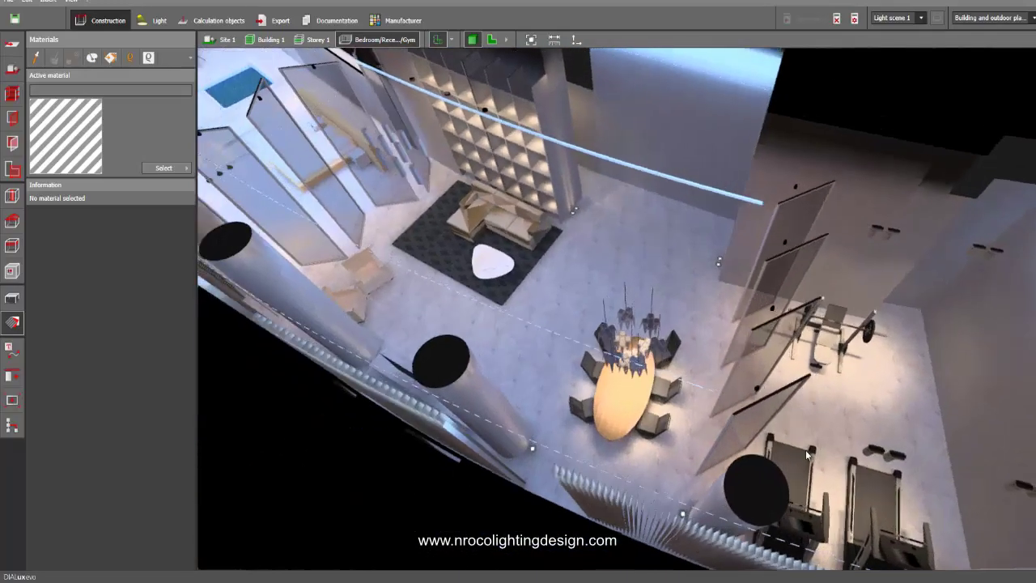
Examine the gym area with its treadmills, weight bench and walls in the 3D model
{"action": "middle_click_drag", "start_coordinate": [805, 449], "coordinate": [743, 422]}
{"action": "scroll", "coordinate": [743, 422], "scroll_direction": "up", "scroll_amount": 3}
{"action": "right_click_drag", "start_coordinate": [743, 422], "coordinate": [791, 377]}
{"action": "middle_click_drag", "start_coordinate": [791, 377], "coordinate": [657, 353]}
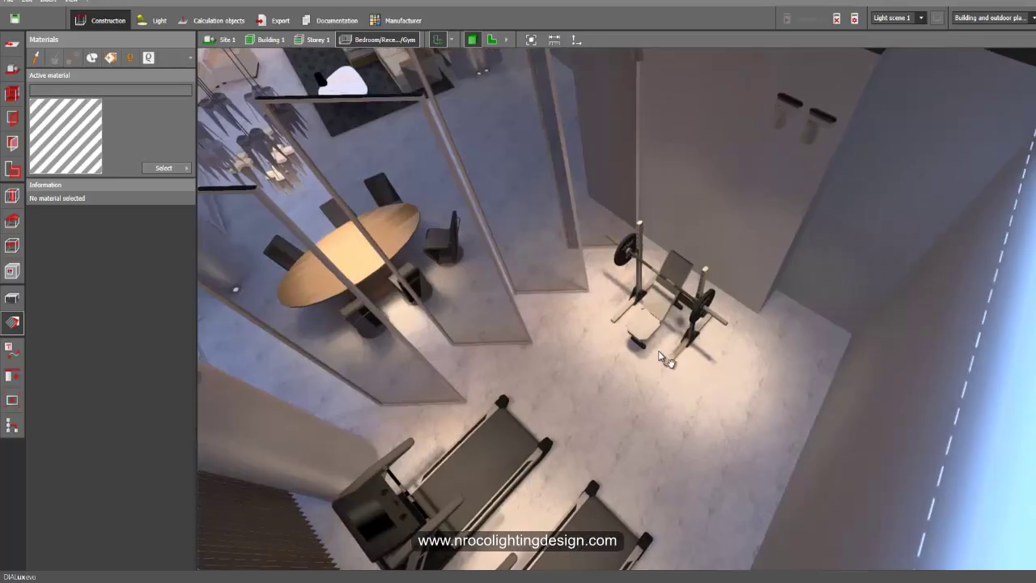
{"action": "scroll", "coordinate": [808, 325], "scroll_direction": "up", "scroll_amount": 4}
{"action": "left_click_drag", "start_coordinate": [732, 344], "coordinate": [616, 303]}
{"action": "right_click_drag", "start_coordinate": [616, 304], "coordinate": [607, 295]}
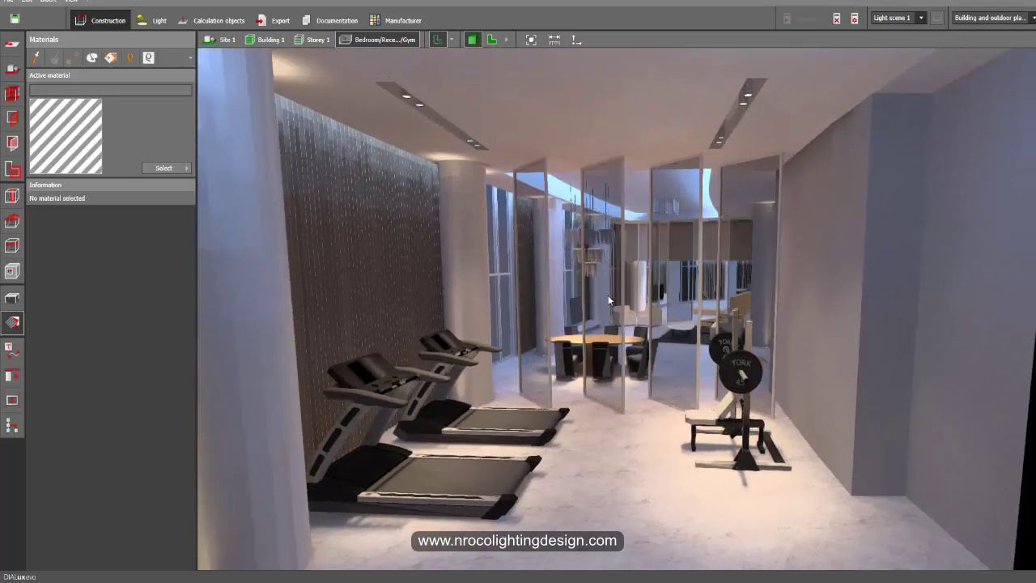
{"action": "middle_click_drag", "start_coordinate": [638, 352], "coordinate": [654, 297]}
{"action": "scroll", "coordinate": [651, 344], "scroll_direction": "down", "scroll_amount": 3}
{"action": "right_click_drag", "start_coordinate": [649, 355], "coordinate": [653, 272]}
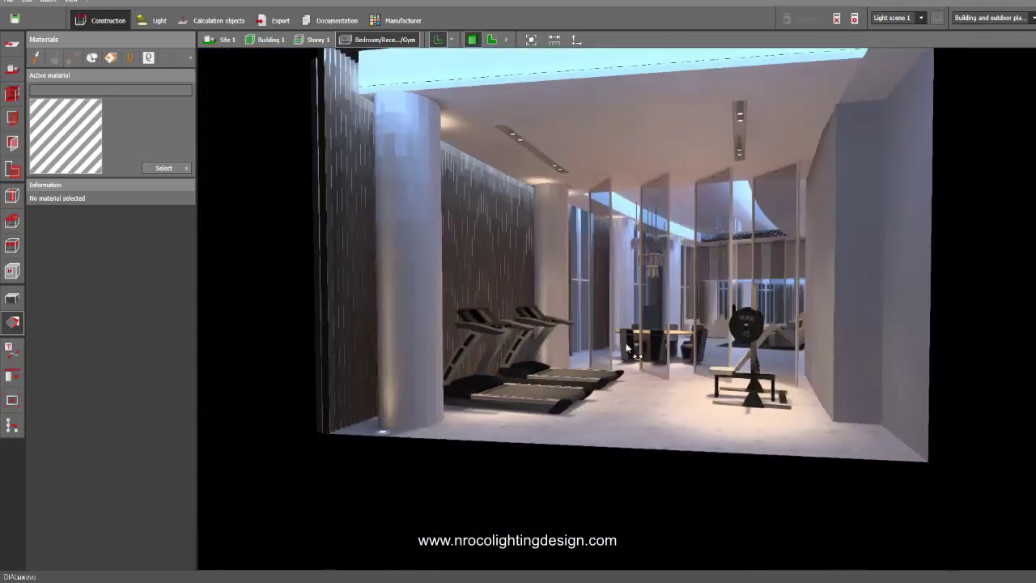
{"action": "middle_click_drag", "start_coordinate": [635, 364], "coordinate": [603, 401]}
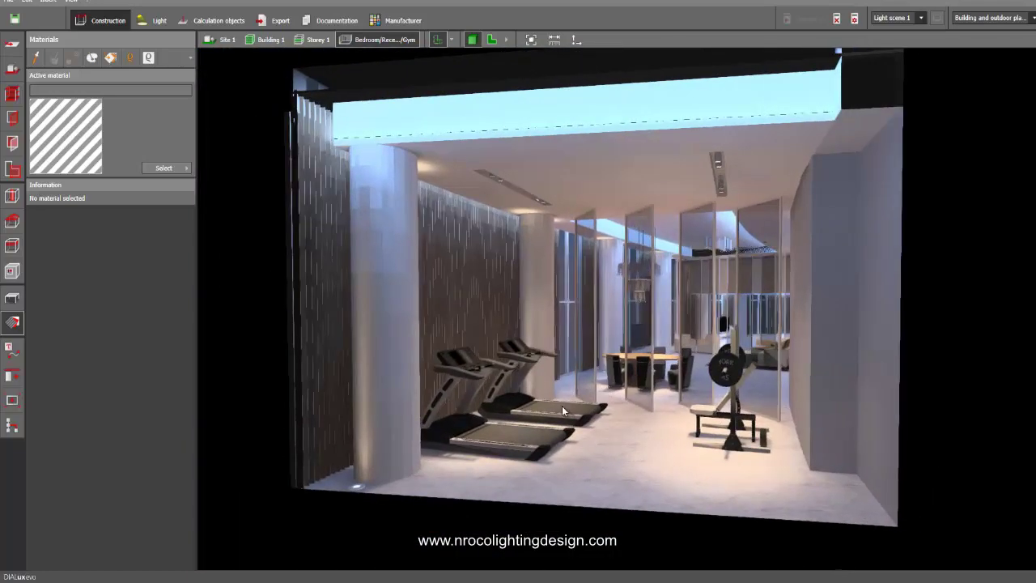
{"action": "right_click_drag", "start_coordinate": [607, 402], "coordinate": [580, 405]}
{"action": "scroll", "coordinate": [580, 411], "scroll_direction": "up", "scroll_amount": 2}
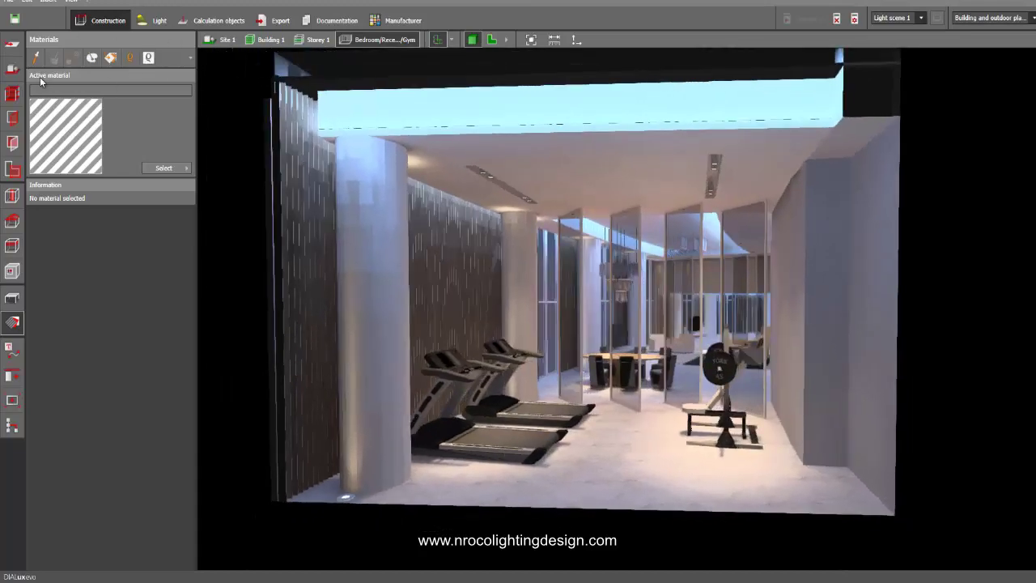
Activate the furniture and objects tools and show the gym's wall corner near the weight bench in floor plan view
{"action": "left_click", "coordinate": [13, 298]}
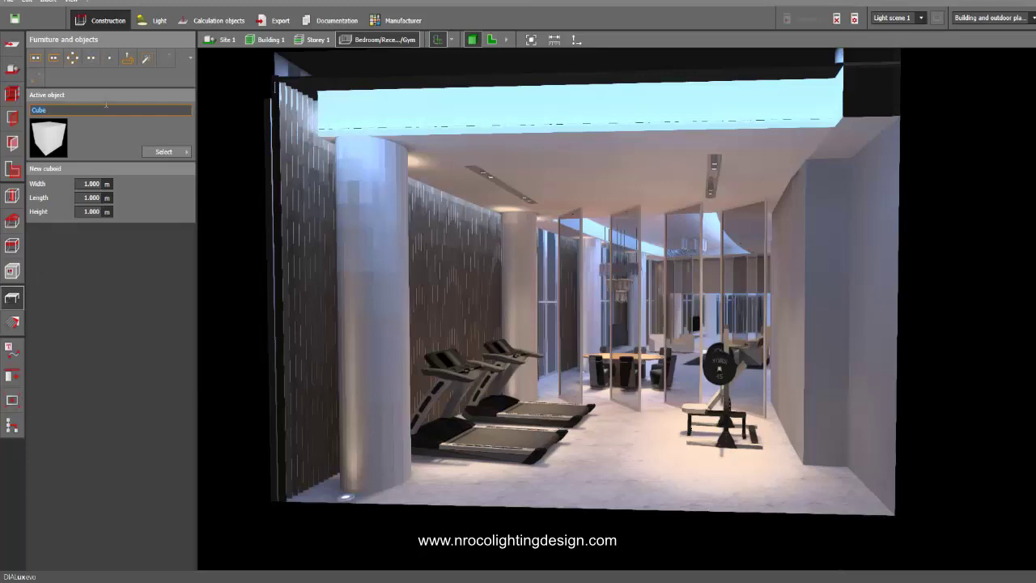
{"action": "left_click", "coordinate": [146, 59]}
{"action": "left_click", "coordinate": [493, 46]}
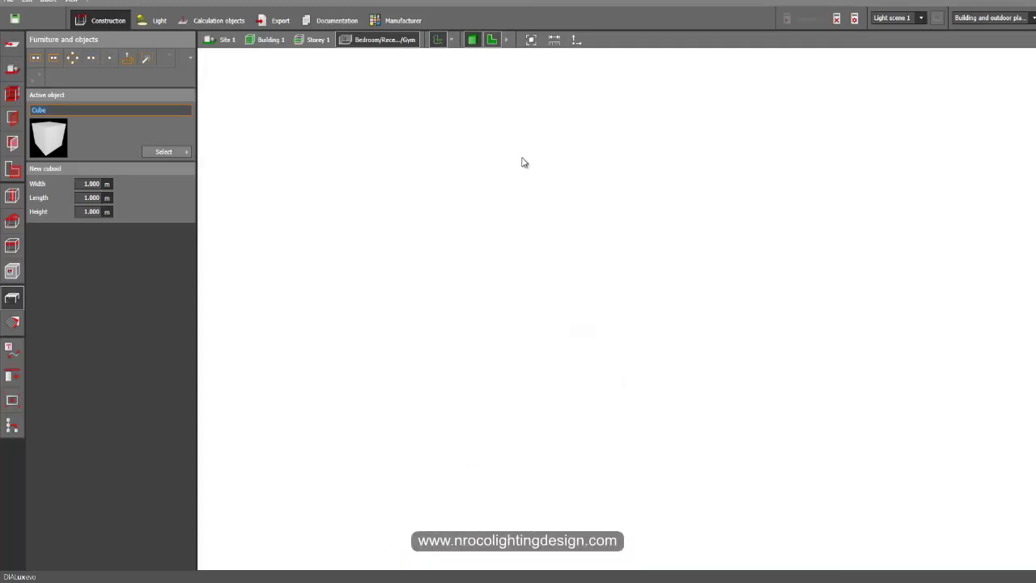
{"action": "scroll", "coordinate": [602, 189], "scroll_direction": "up", "scroll_amount": 10}
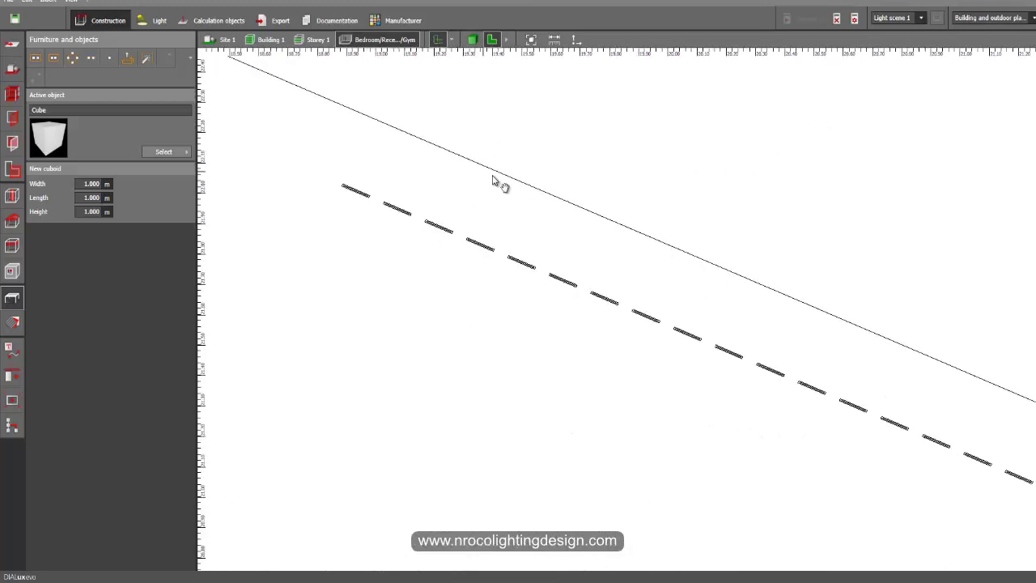
{"action": "scroll", "coordinate": [697, 233], "scroll_direction": "down", "scroll_amount": 2}
{"action": "middle_click_drag", "start_coordinate": [635, 230], "coordinate": [520, 163]}
{"action": "middle_click_drag", "start_coordinate": [547, 291], "coordinate": [486, 180]}
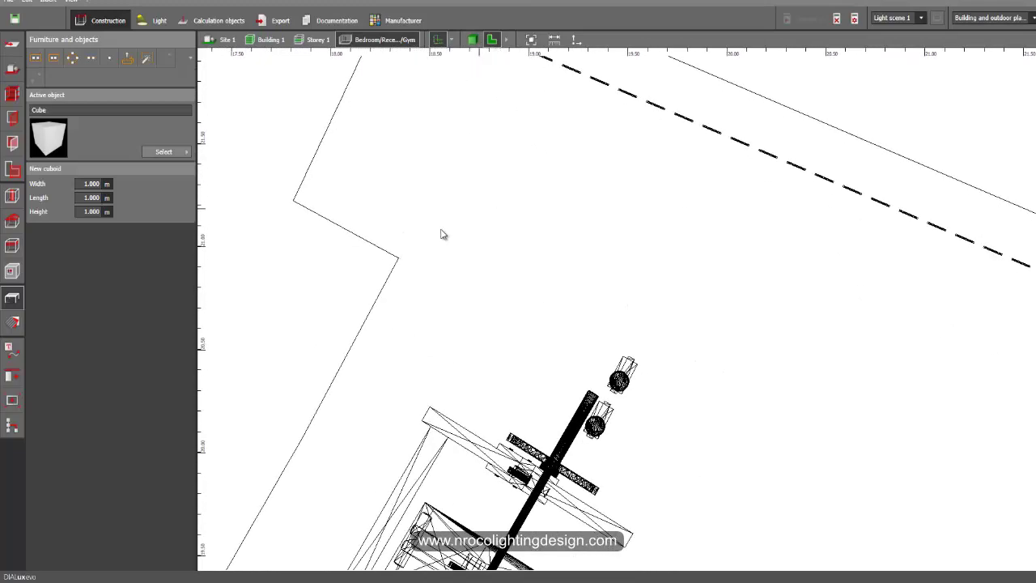
{"action": "middle_click_drag", "start_coordinate": [422, 151], "coordinate": [402, 215]}
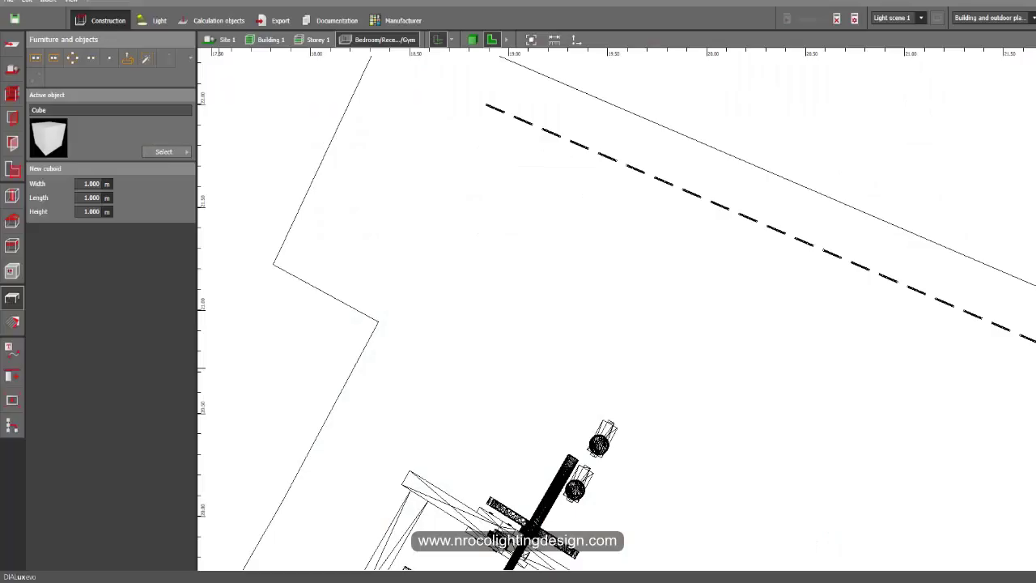
Start an extrusion volume on the open gym floor and draw the profile's back edge about 0.25 m and base about 0.064 m long
{"action": "left_click", "coordinate": [127, 60]}
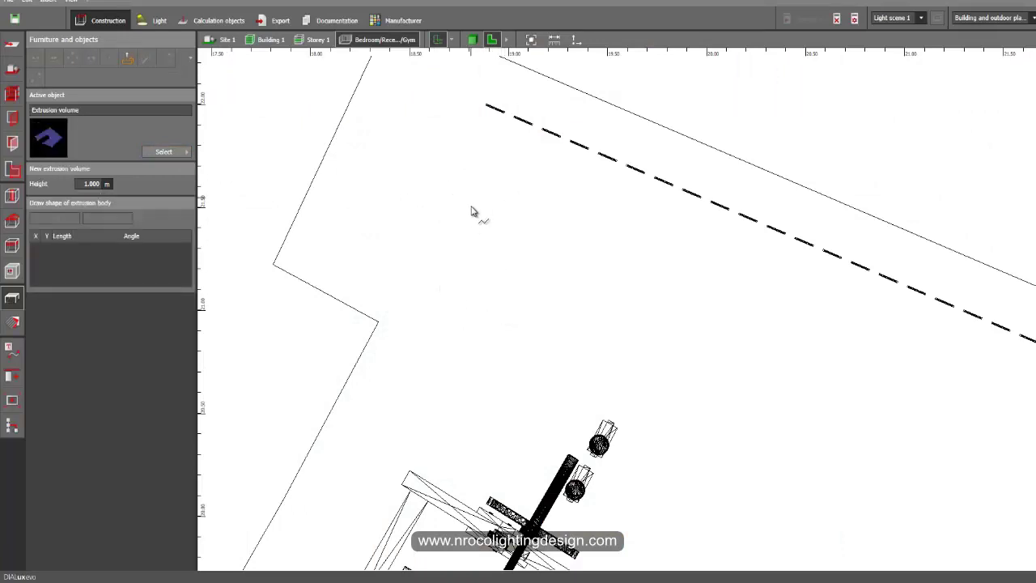
{"action": "scroll", "coordinate": [470, 224], "scroll_direction": "down", "scroll_amount": 5}
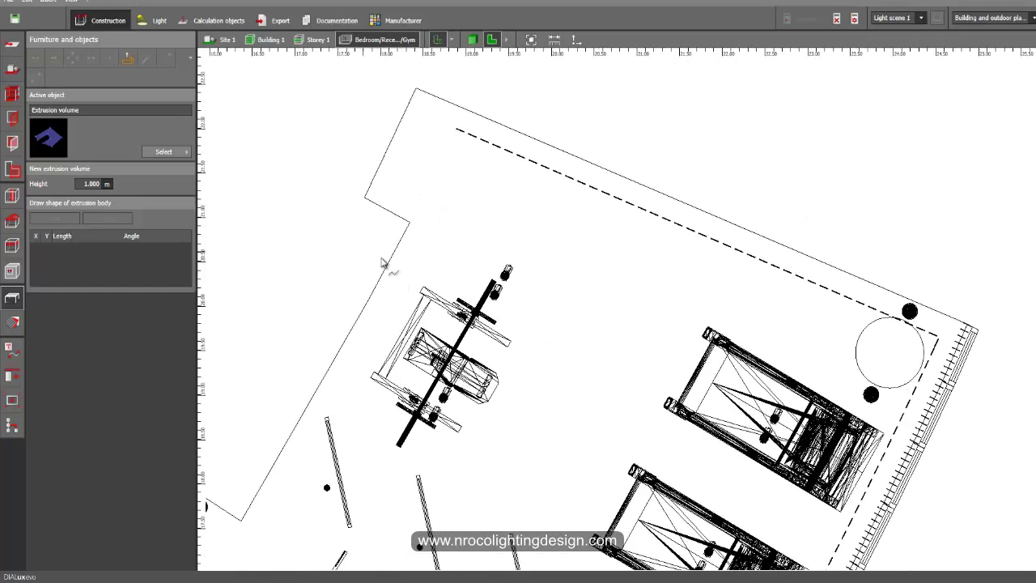
{"action": "scroll", "coordinate": [567, 239], "scroll_direction": "up", "scroll_amount": 5}
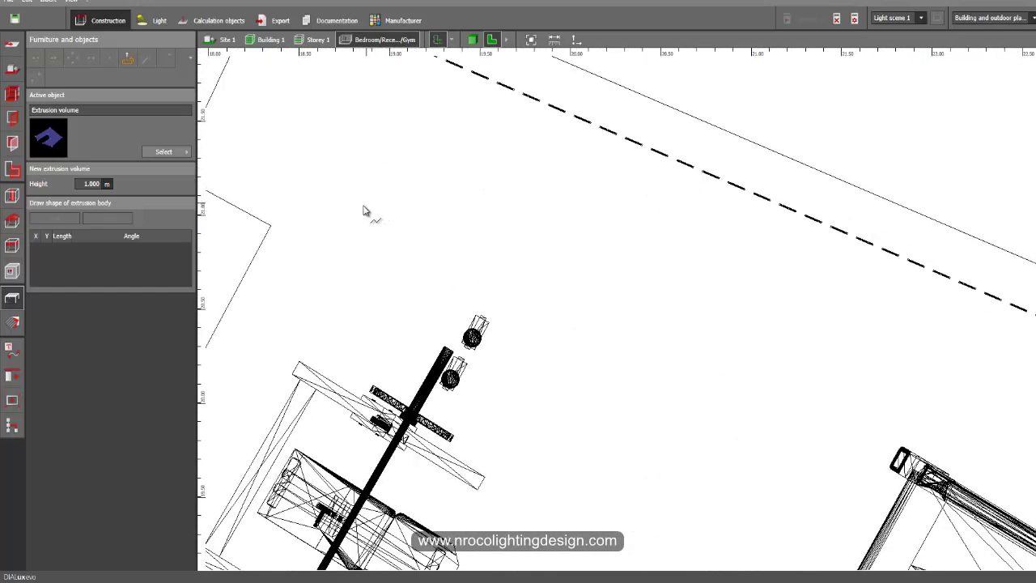
{"action": "scroll", "coordinate": [381, 214], "scroll_direction": "up", "scroll_amount": 4}
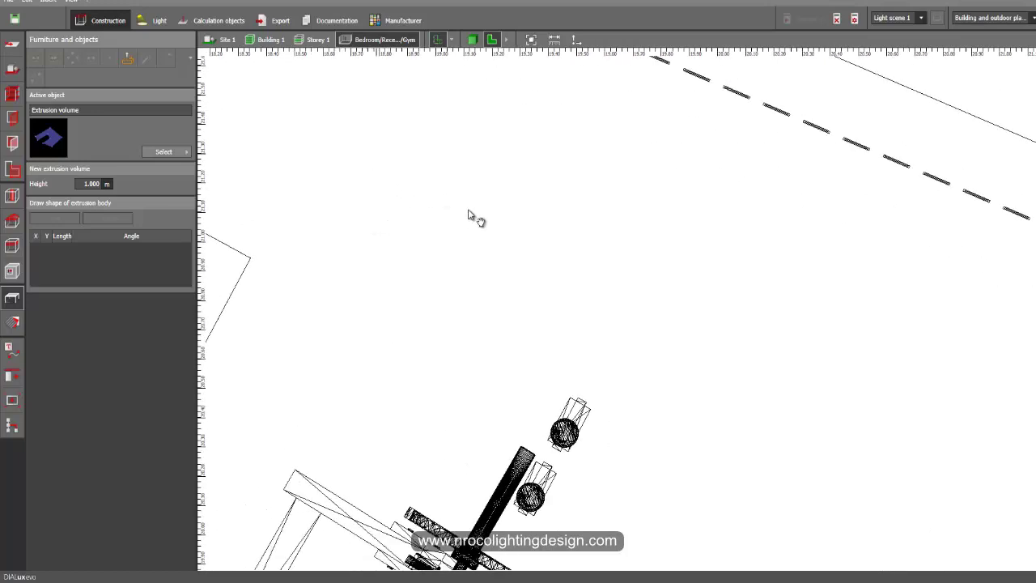
{"action": "scroll", "coordinate": [469, 247], "scroll_direction": "down", "scroll_amount": 1}
{"action": "scroll", "coordinate": [466, 235], "scroll_direction": "up", "scroll_amount": 1}
{"action": "scroll", "coordinate": [474, 251], "scroll_direction": "down", "scroll_amount": 1}
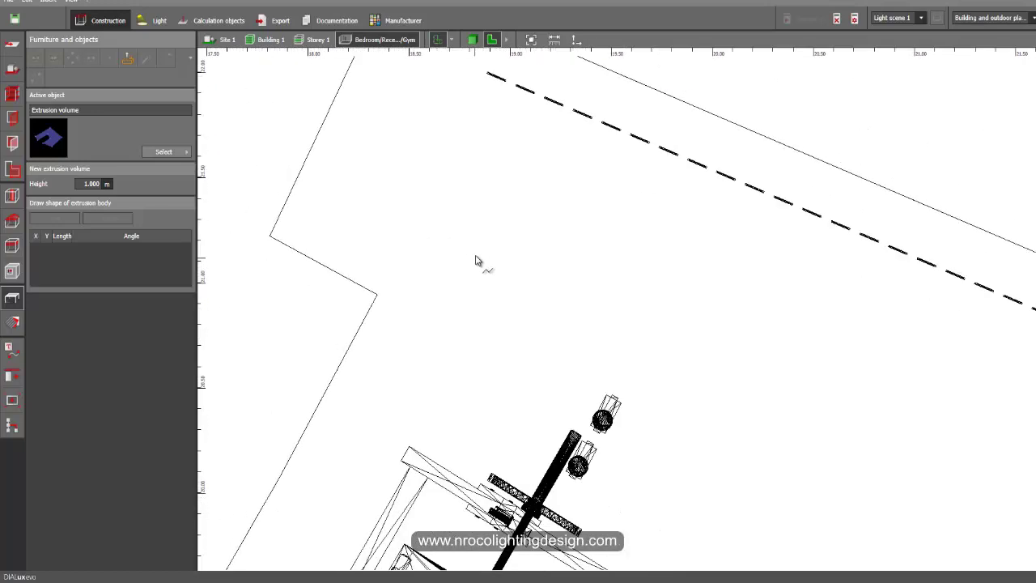
{"action": "scroll", "coordinate": [457, 231], "scroll_direction": "up", "scroll_amount": 1}
{"action": "left_click", "coordinate": [450, 202]}
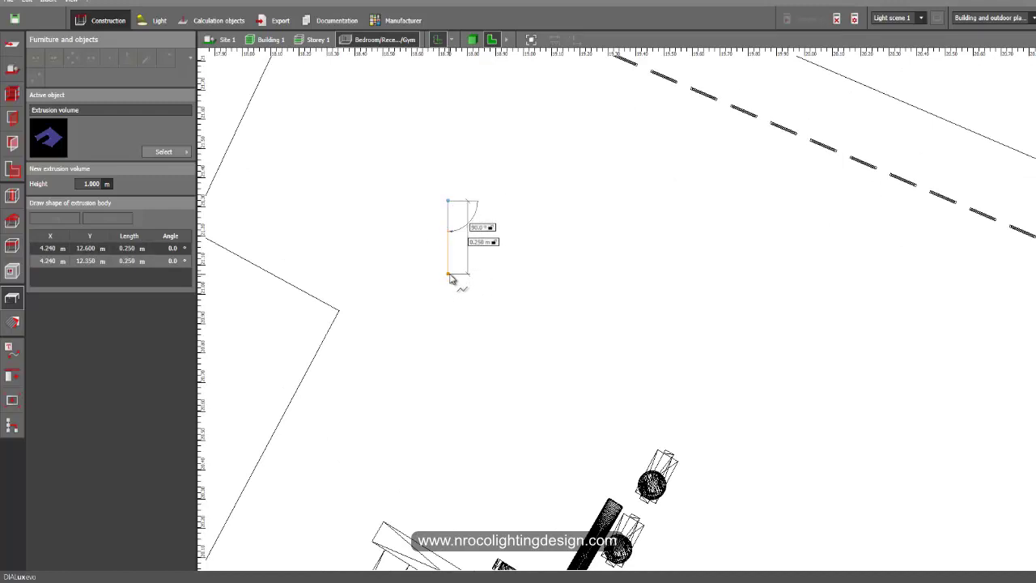
{"action": "left_click", "coordinate": [450, 276]}
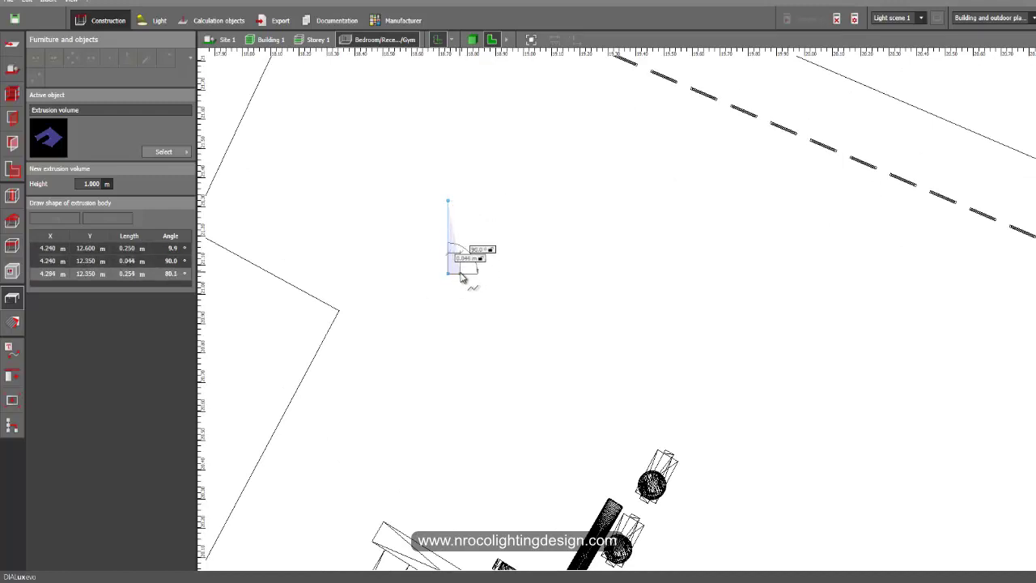
{"action": "left_click", "coordinate": [466, 274]}
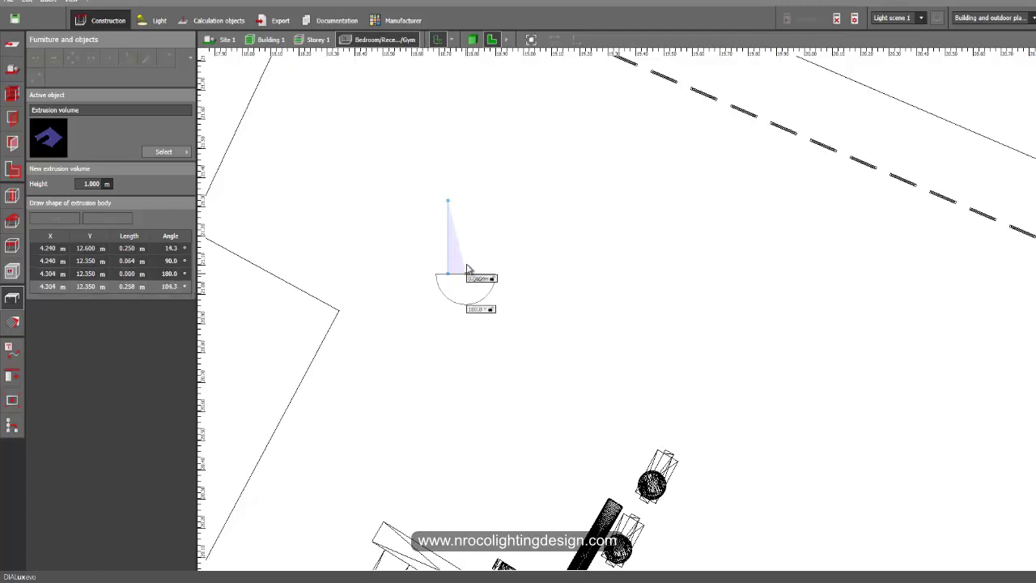
Draw the profile's stepped front edge upward with a protruding band about 0.06 m high and two narrower steps to the top
{"action": "scroll", "coordinate": [466, 269], "scroll_direction": "up", "scroll_amount": 3}
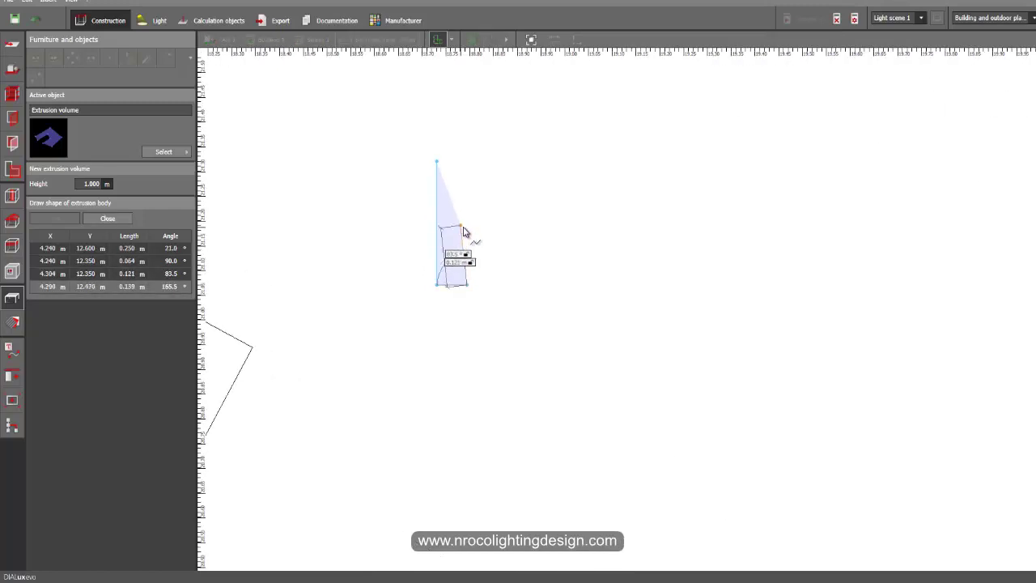
{"action": "left_click", "coordinate": [476, 229]}
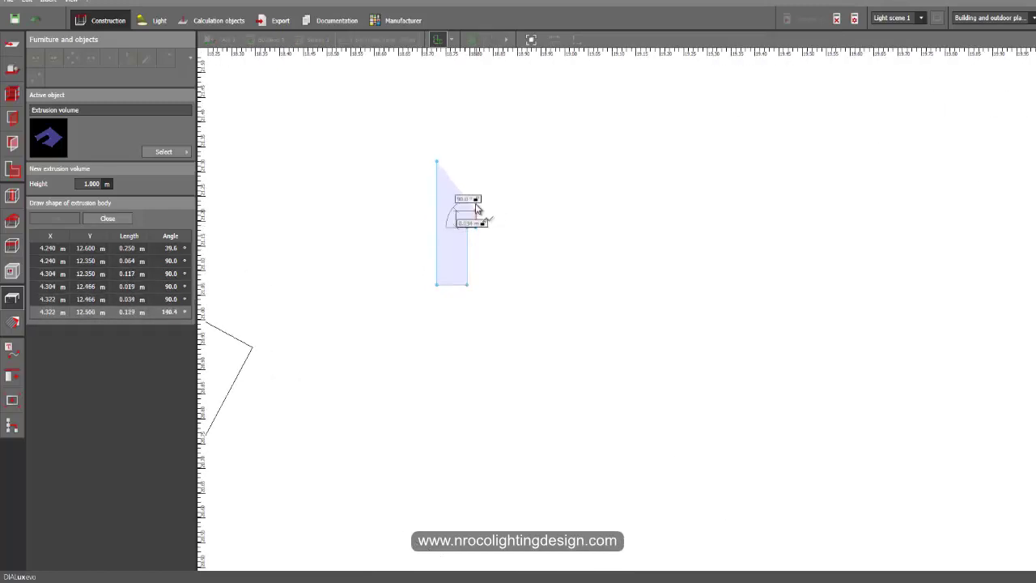
{"action": "left_click", "coordinate": [477, 226]}
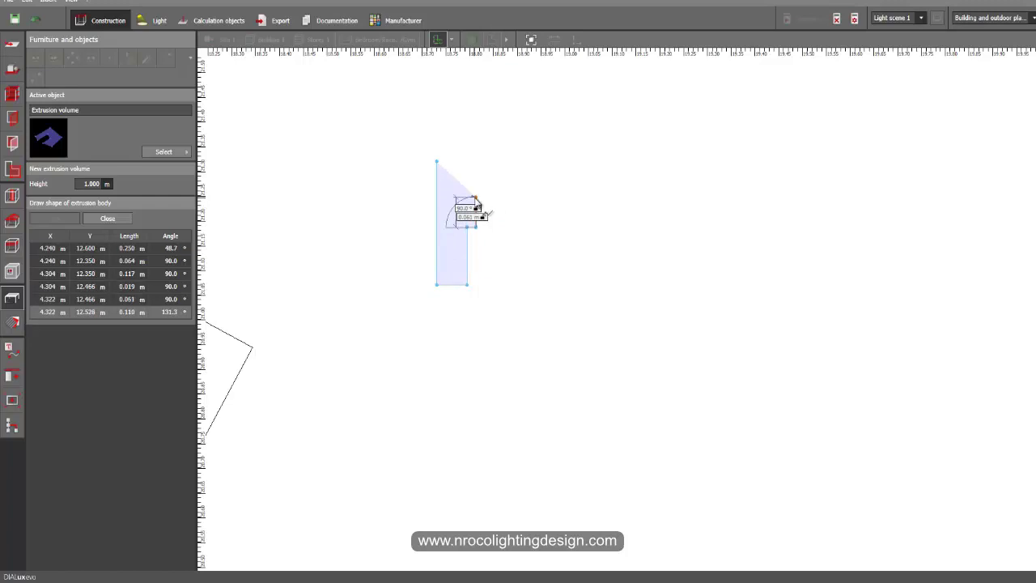
{"action": "left_click", "coordinate": [477, 199]}
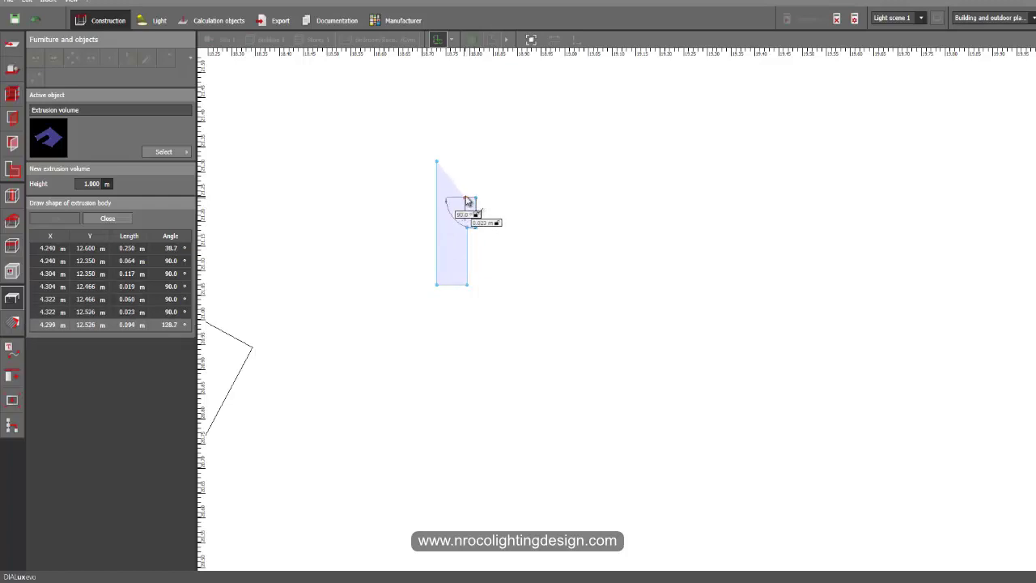
{"action": "left_click", "coordinate": [465, 198]}
{"action": "left_click", "coordinate": [465, 177]}
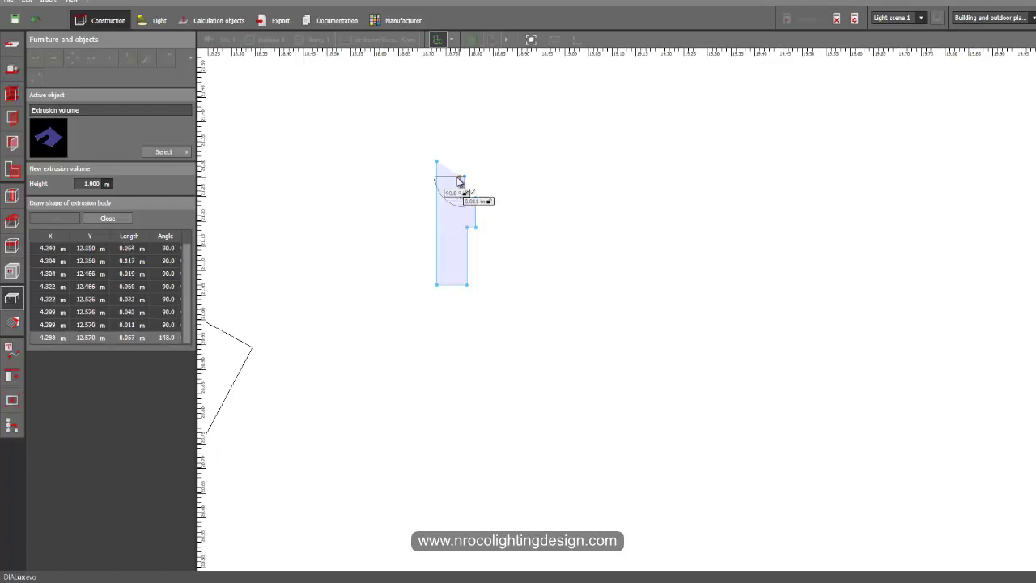
{"action": "left_click", "coordinate": [451, 175]}
{"action": "left_click", "coordinate": [451, 162]}
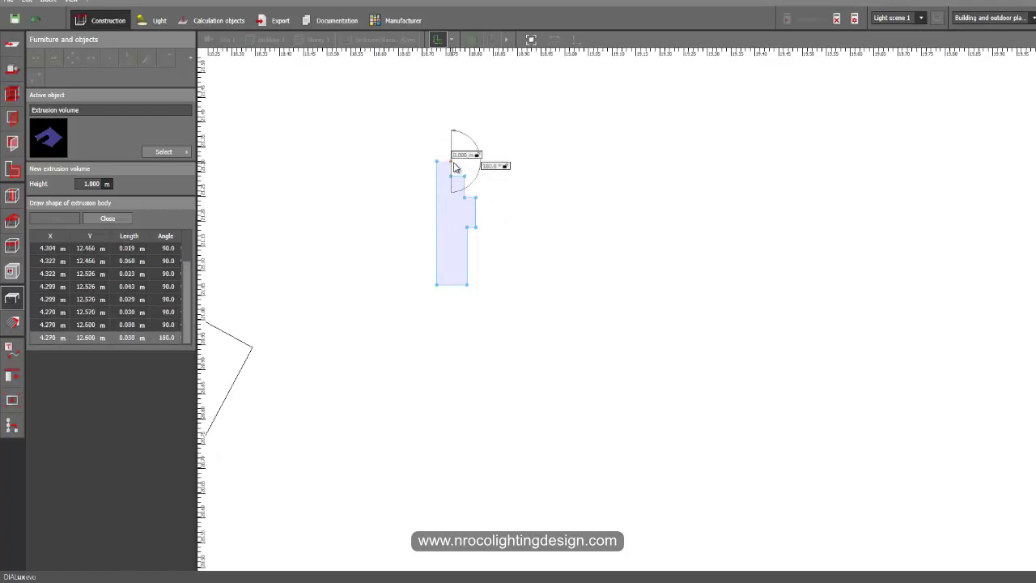
Close the moulding profile to create the extrusion volume and accept that the calculation results become invalid
{"action": "right_click", "coordinate": [455, 167]}
{"action": "left_click", "coordinate": [463, 169]}
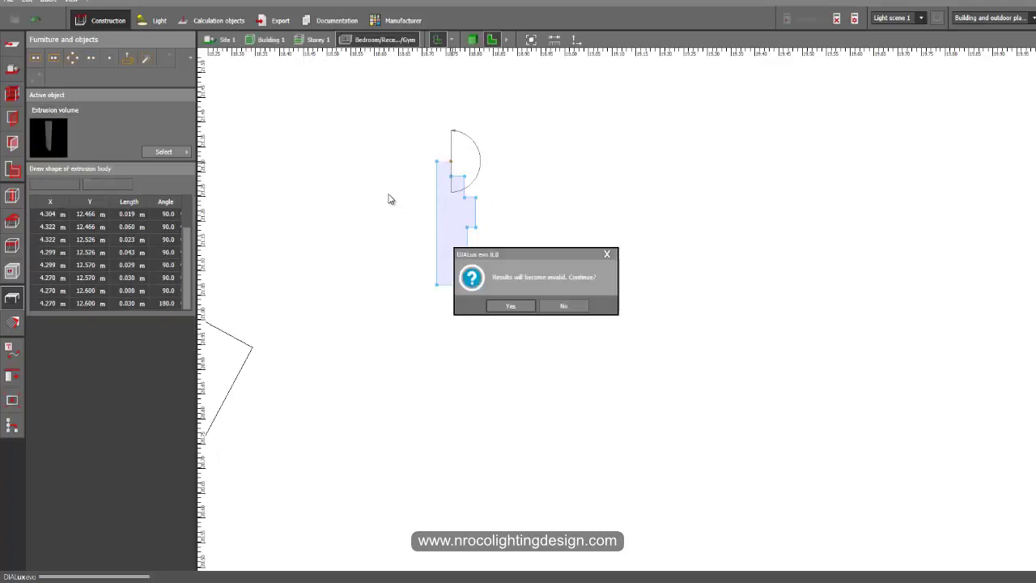
{"action": "left_click", "coordinate": [511, 307]}
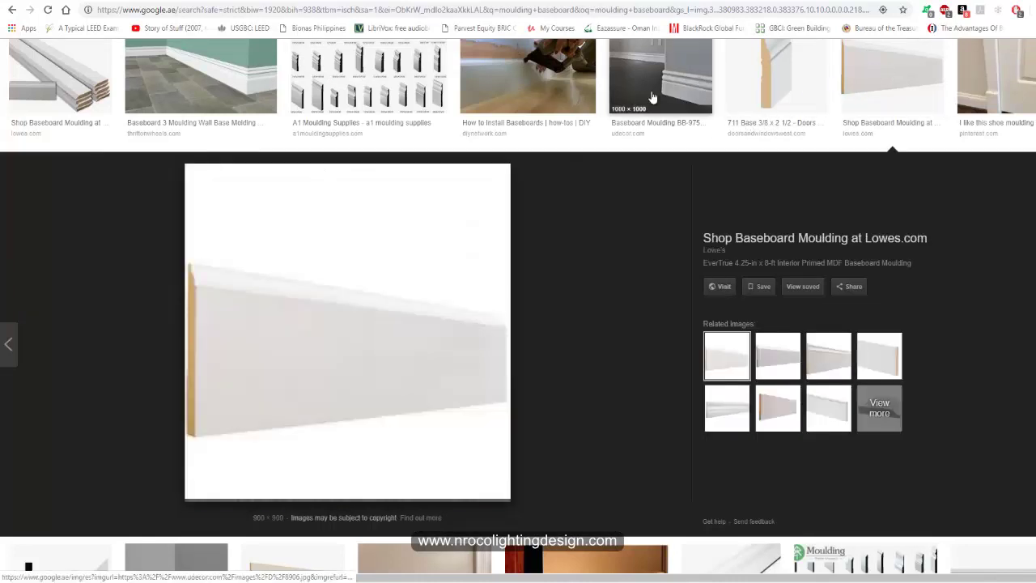
Check the baseboard reference images and examine the upright extruded profile beside the weight bench in the 3D view
{"action": "left_click", "coordinate": [653, 96]}
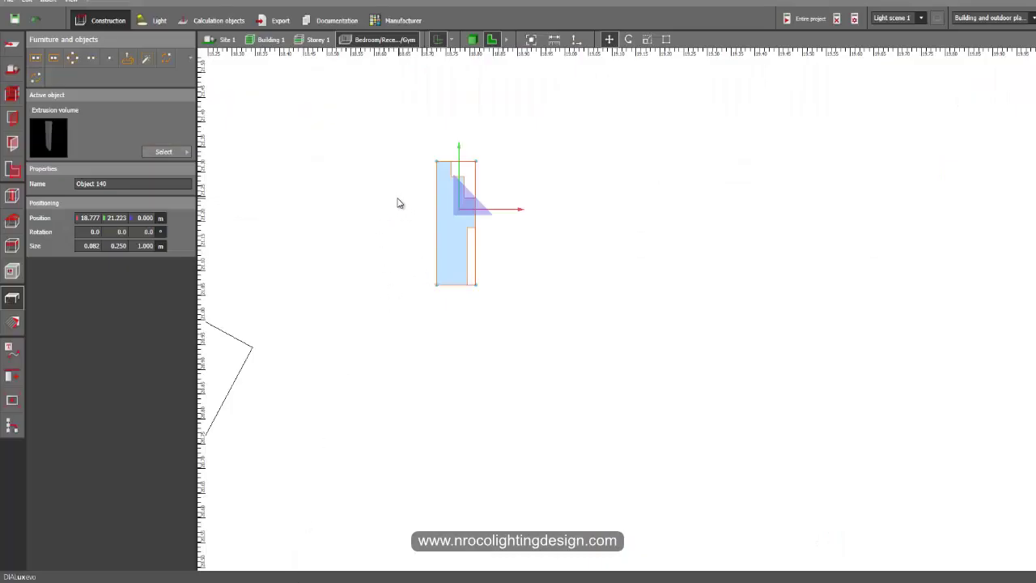
{"action": "left_click", "coordinate": [472, 39]}
{"action": "right_click_drag", "start_coordinate": [496, 337], "coordinate": [595, 421]}
{"action": "scroll", "coordinate": [749, 438], "scroll_direction": "up", "scroll_amount": 5}
{"action": "left_click", "coordinate": [695, 451]}
{"action": "scroll", "coordinate": [694, 447], "scroll_direction": "up", "scroll_amount": 2}
{"action": "middle_click_drag", "start_coordinate": [595, 421], "coordinate": [558, 438]}
{"action": "scroll", "coordinate": [646, 354], "scroll_direction": "up", "scroll_amount": 2}
{"action": "right_click_drag", "start_coordinate": [605, 413], "coordinate": [579, 355]}
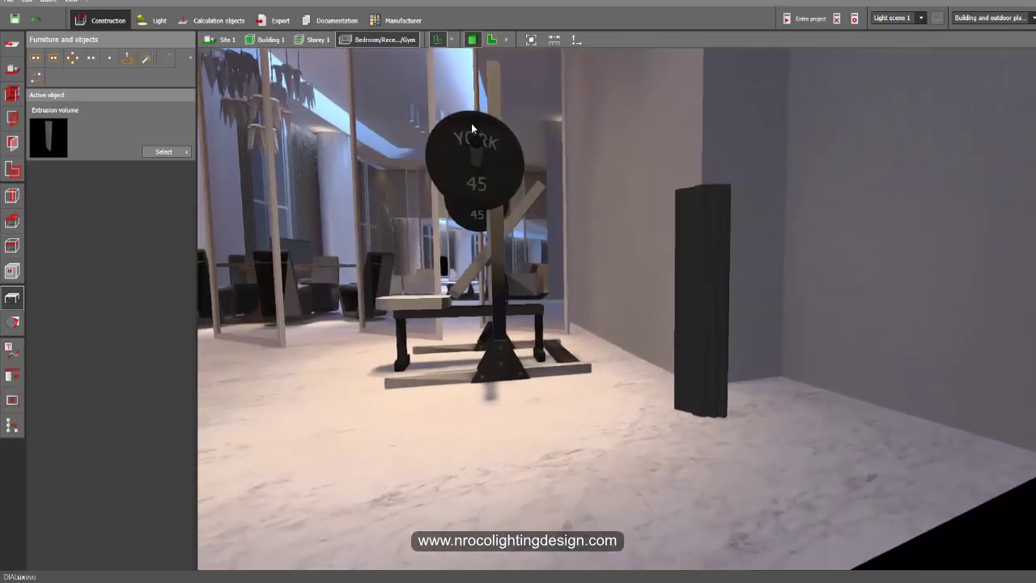
Rotate the extruded moulding 90° about its X axis in a side elevation view to lay it horizontally
{"action": "left_click", "coordinate": [493, 40]}
{"action": "middle_click_drag", "start_coordinate": [473, 199], "coordinate": [494, 247]}
{"action": "left_click", "coordinate": [459, 233]}
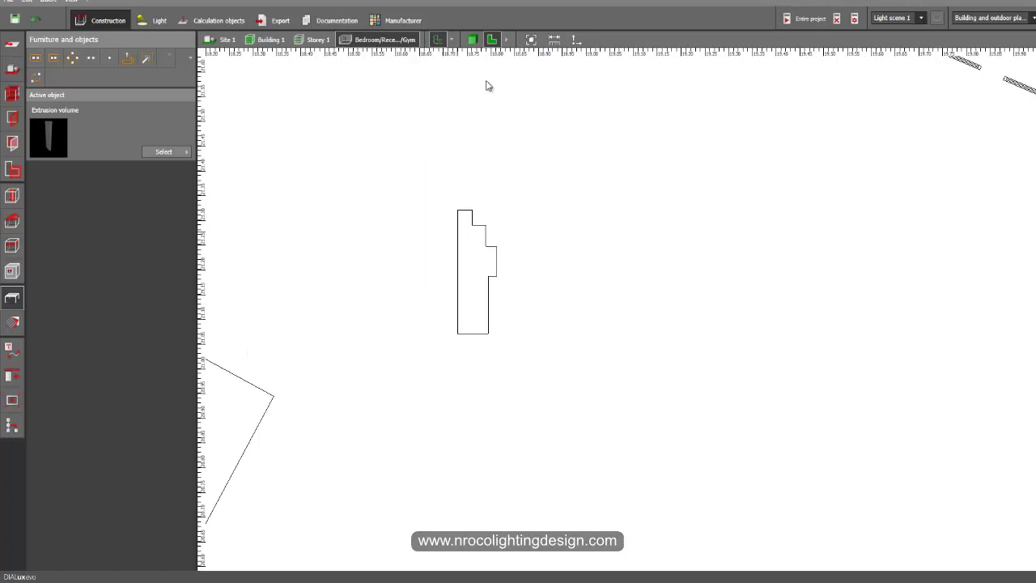
{"action": "left_click", "coordinate": [507, 40]}
{"action": "left_click", "coordinate": [530, 39]}
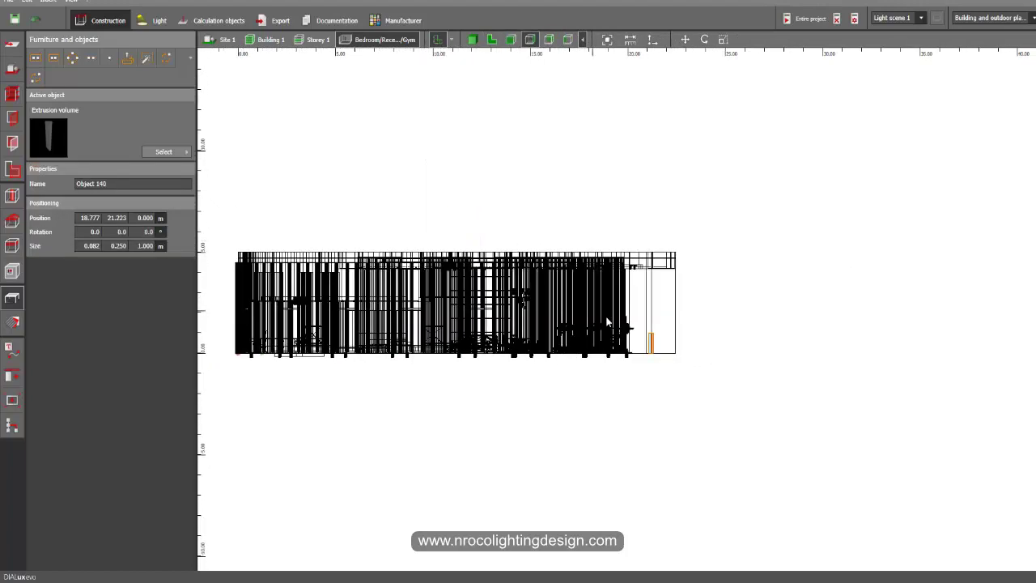
{"action": "scroll", "coordinate": [682, 373], "scroll_direction": "up", "scroll_amount": 2}
{"action": "right_click", "coordinate": [724, 378]}
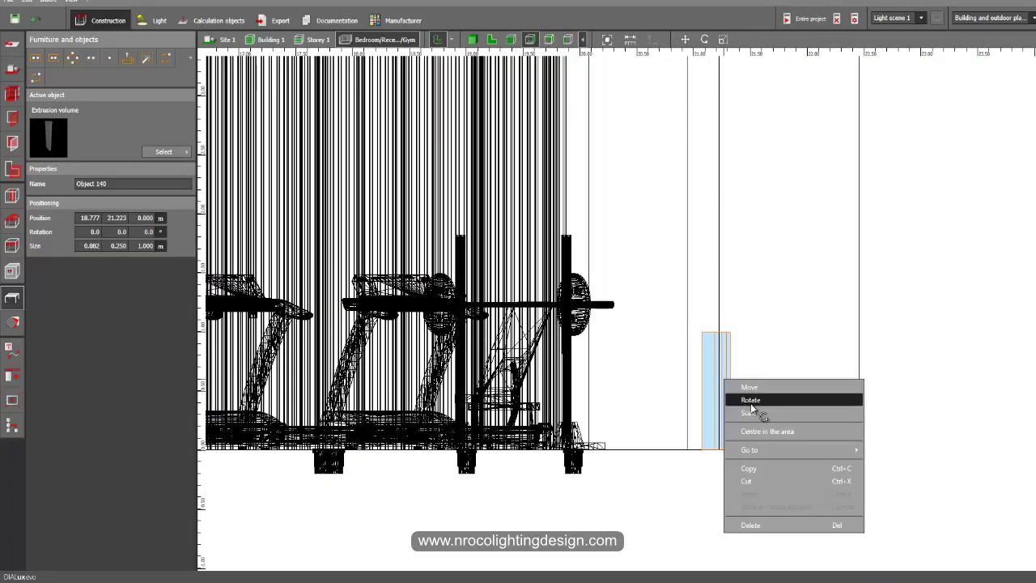
{"action": "left_click", "coordinate": [751, 401]}
{"action": "left_click_drag", "start_coordinate": [789, 450], "coordinate": [710, 390]}
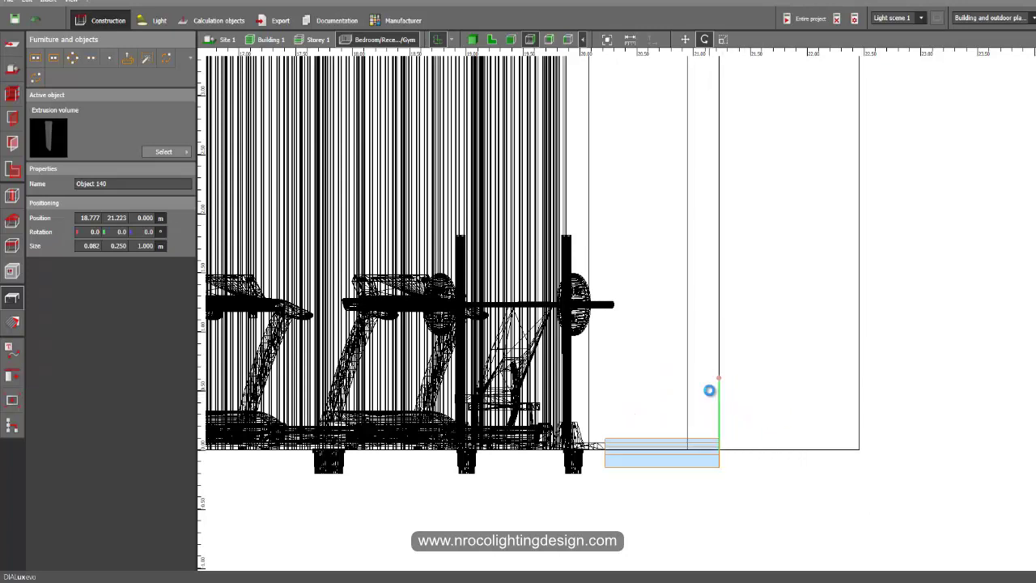
Move the horizontal moulding in the side elevation onto the floor line at Y 22.457 m and Z 0.153 m
{"action": "right_click", "coordinate": [656, 451]}
{"action": "left_click", "coordinate": [688, 309]}
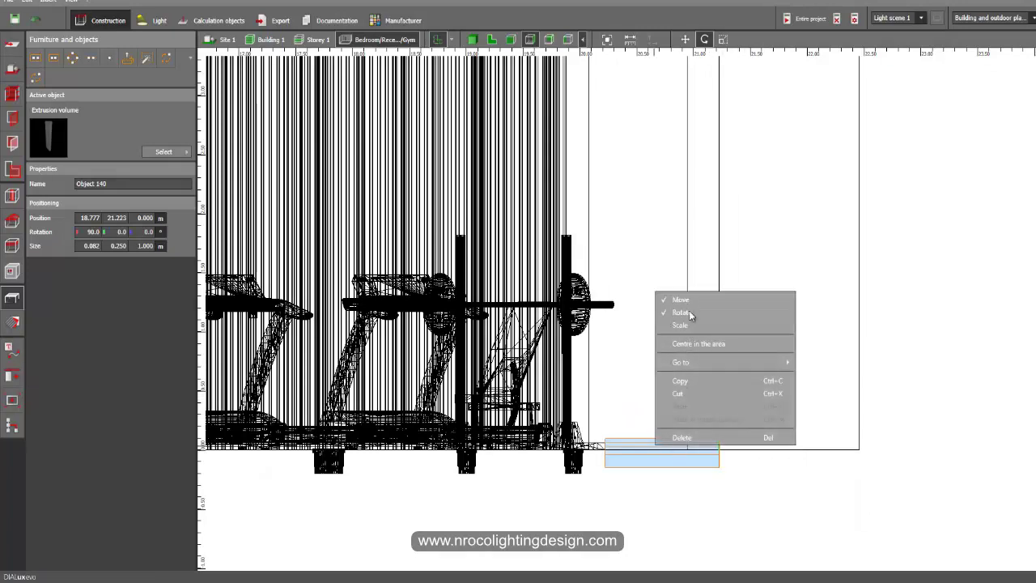
{"action": "left_click_drag", "start_coordinate": [720, 468], "coordinate": [860, 450]}
Move the moulding in floor plan view into the gym's wall corner at X 18.473 m and Y 22.347 m
{"action": "left_click", "coordinate": [492, 39]}
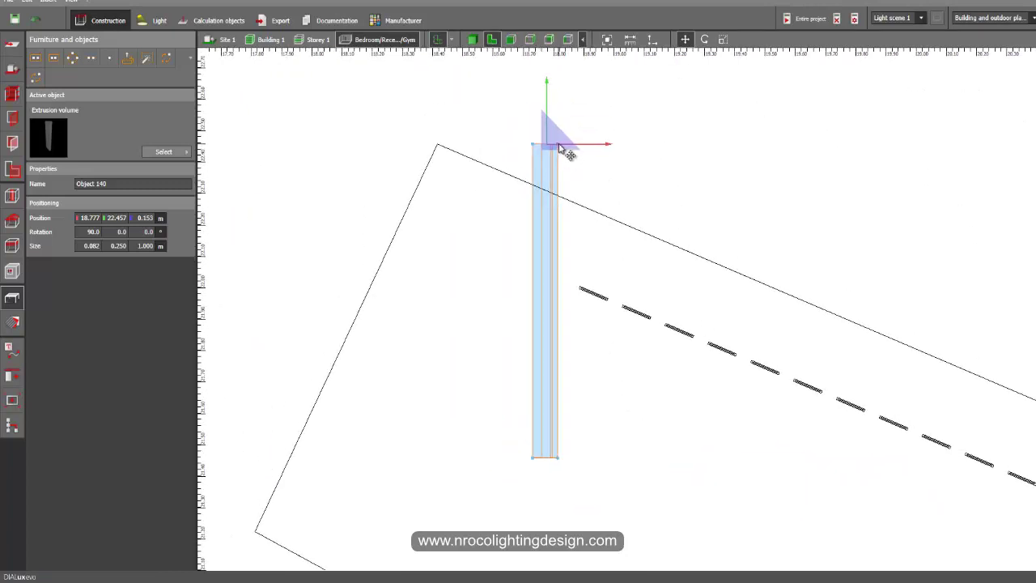
{"action": "left_click_drag", "start_coordinate": [561, 150], "coordinate": [468, 185]}
{"action": "scroll", "coordinate": [487, 277], "scroll_direction": "down", "scroll_amount": 3}
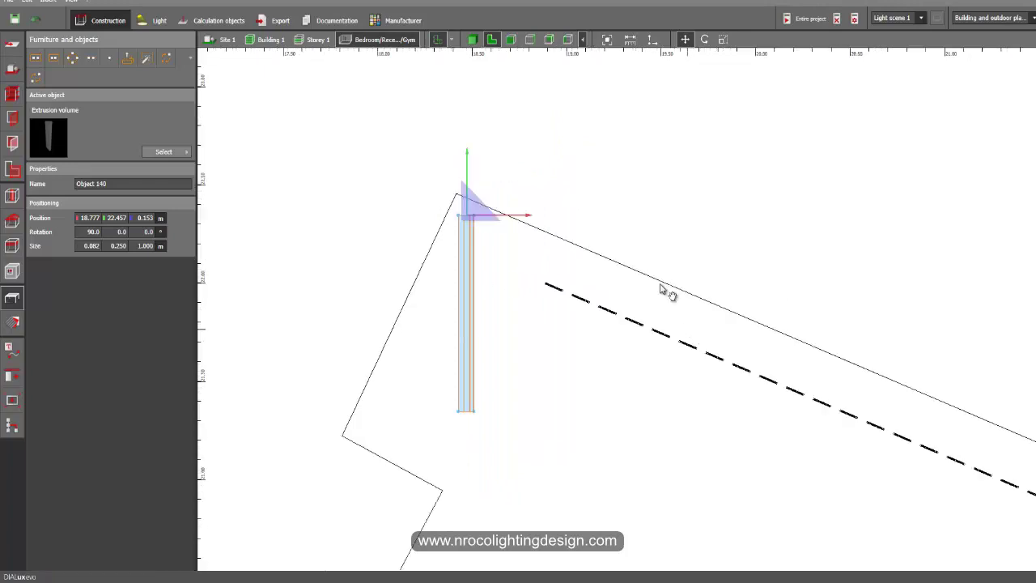
{"action": "middle_click_drag", "start_coordinate": [661, 284], "coordinate": [621, 291]}
{"action": "scroll", "coordinate": [426, 234], "scroll_direction": "up", "scroll_amount": 5}
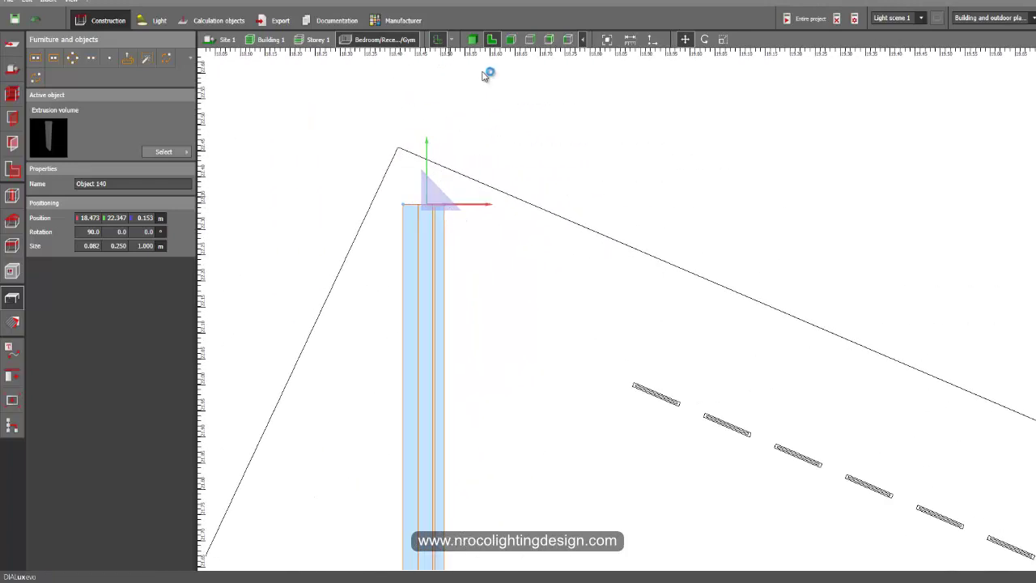
Examine the moulding's stepped profile and its placement against the gym wall in the 3D view
{"action": "left_click", "coordinate": [472, 39]}
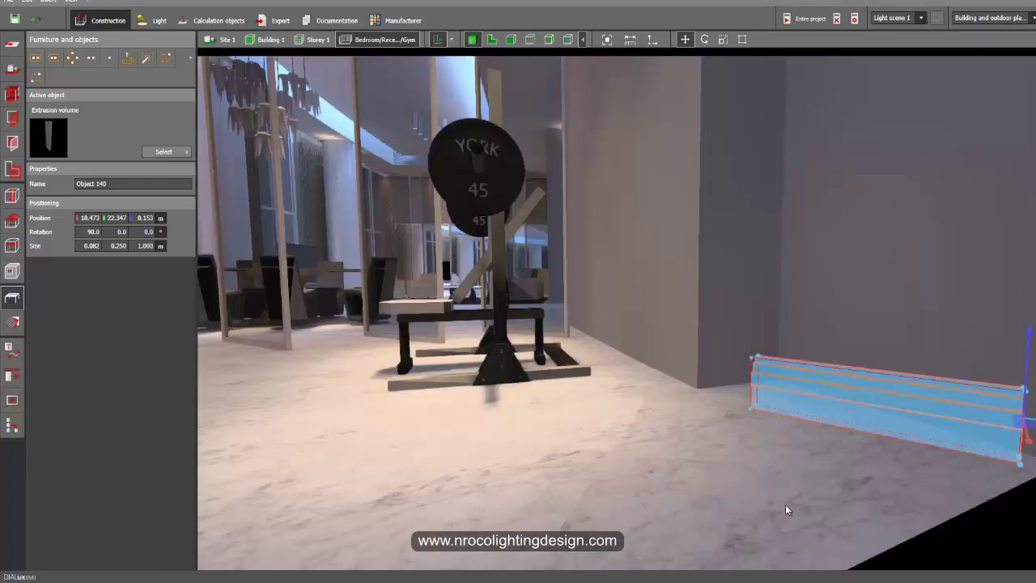
{"action": "left_click", "coordinate": [786, 505]}
{"action": "right_click_drag", "start_coordinate": [746, 470], "coordinate": [778, 455]}
{"action": "right_click_drag", "start_coordinate": [599, 363], "coordinate": [325, 391]}
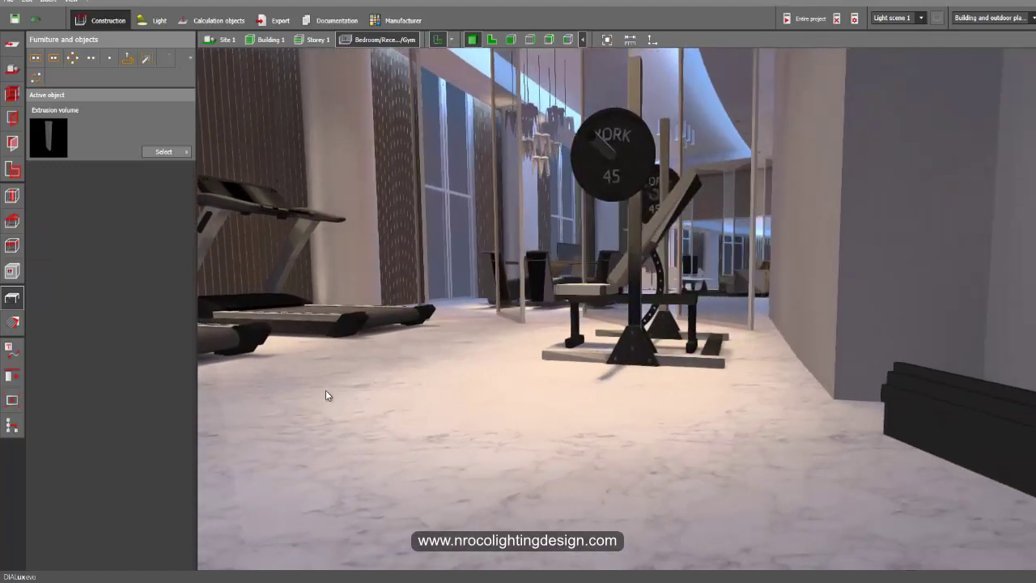
{"action": "left_click_drag", "start_coordinate": [326, 395], "coordinate": [731, 106]}
{"action": "middle_click_drag", "start_coordinate": [834, 30], "coordinate": [645, 208]}
{"action": "middle_click_drag", "start_coordinate": [744, 363], "coordinate": [575, 335]}
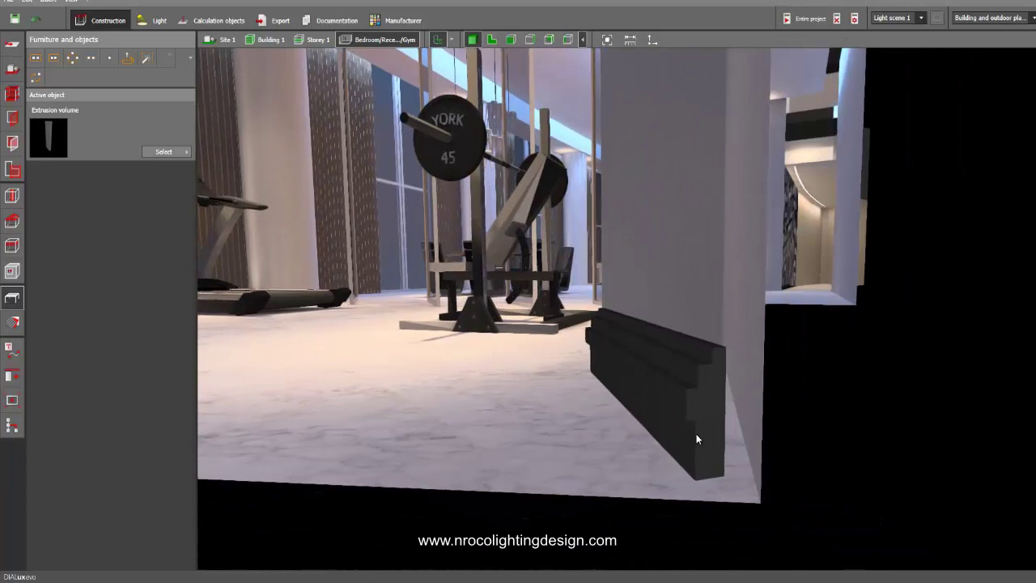
Rotate the moulding to -30° about its Z axis in floor plan view to run it along the short angled wall
{"action": "left_click", "coordinate": [492, 39]}
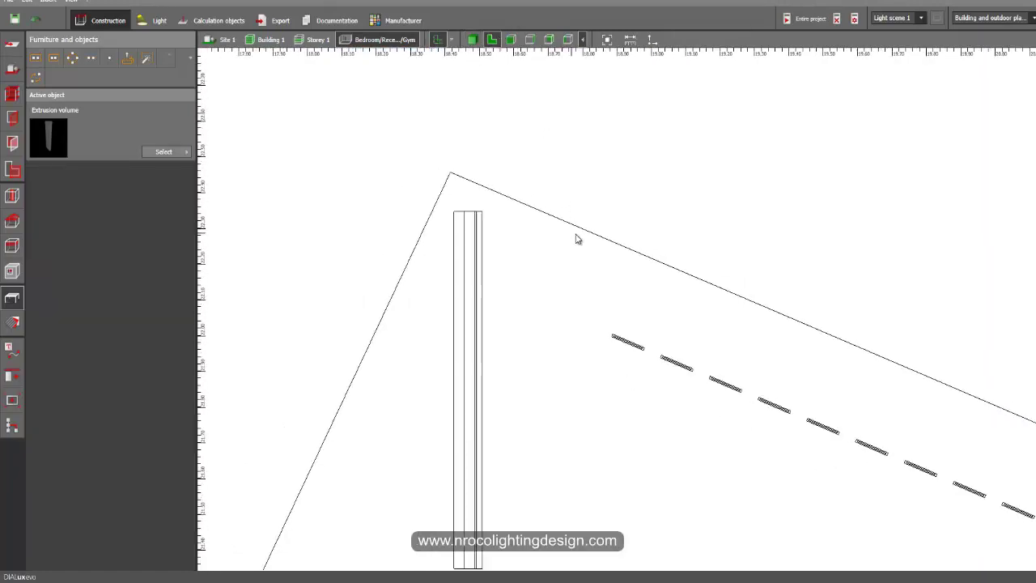
{"action": "left_click", "coordinate": [471, 250]}
{"action": "right_click", "coordinate": [471, 252]}
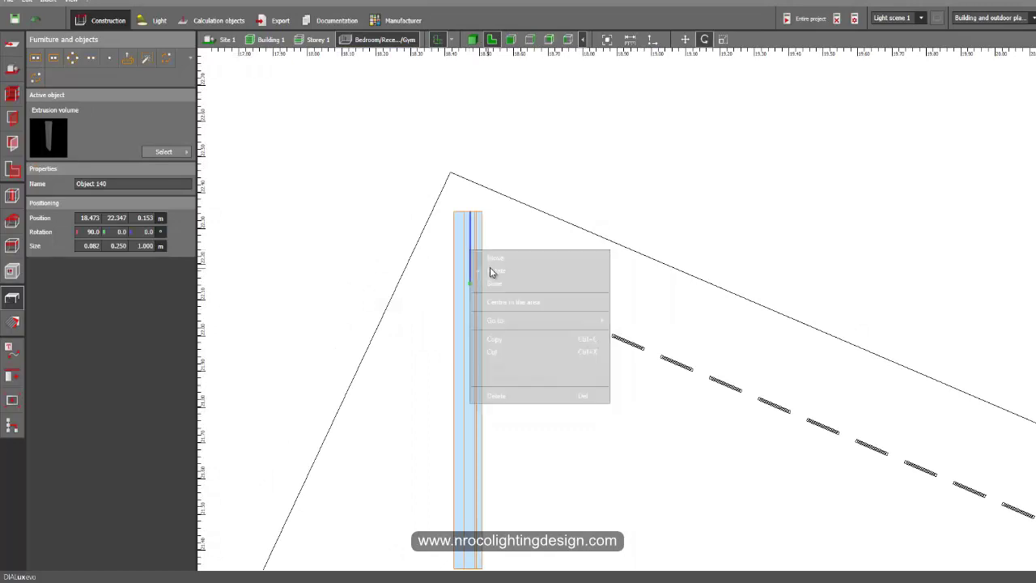
{"action": "left_click", "coordinate": [490, 270]}
{"action": "left_click_drag", "start_coordinate": [453, 291], "coordinate": [445, 288]}
Examine the surrounding gym walls in the floor plan and the moulding's alignment with the short angled wall
{"action": "scroll", "coordinate": [470, 343], "scroll_direction": "down", "scroll_amount": 2}
{"action": "middle_click_drag", "start_coordinate": [500, 326], "coordinate": [603, 153]}
{"action": "scroll", "coordinate": [578, 324], "scroll_direction": "down", "scroll_amount": 5}
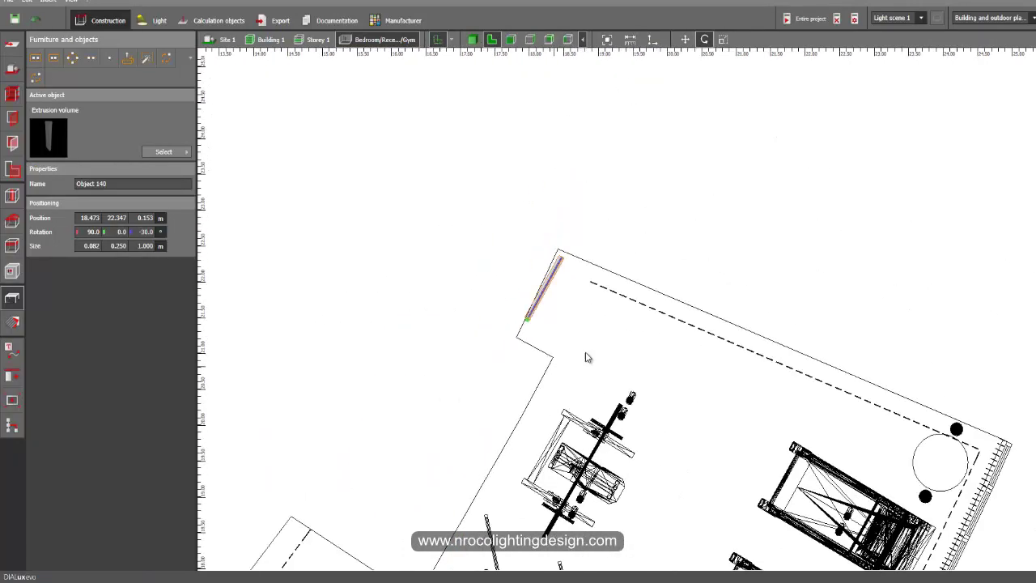
{"action": "middle_click_drag", "start_coordinate": [605, 349], "coordinate": [639, 134]}
{"action": "scroll", "coordinate": [629, 203], "scroll_direction": "down", "scroll_amount": 2}
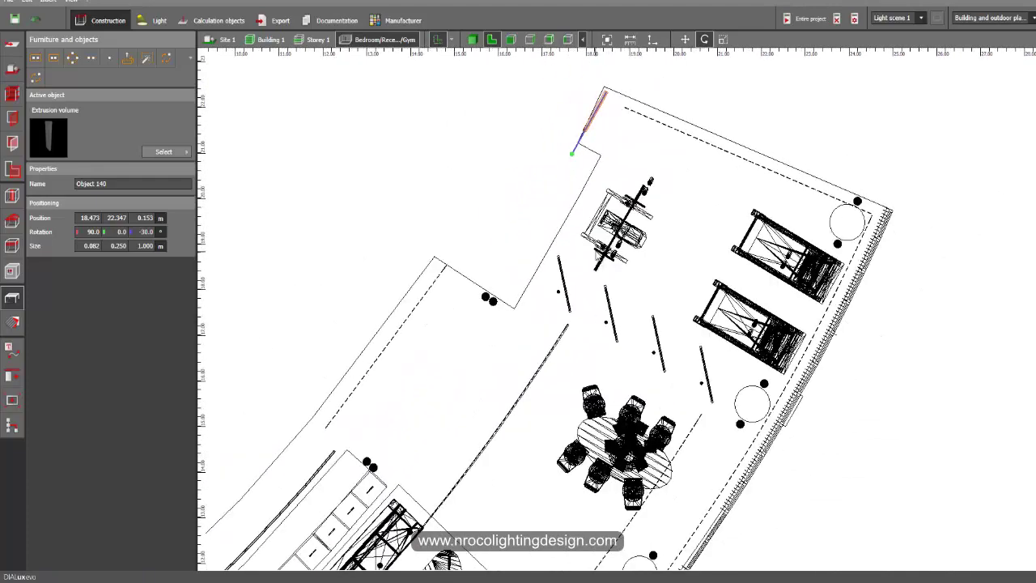
{"action": "middle_click_drag", "start_coordinate": [593, 312], "coordinate": [624, 444]}
{"action": "scroll", "coordinate": [635, 270], "scroll_direction": "up", "scroll_amount": 3}
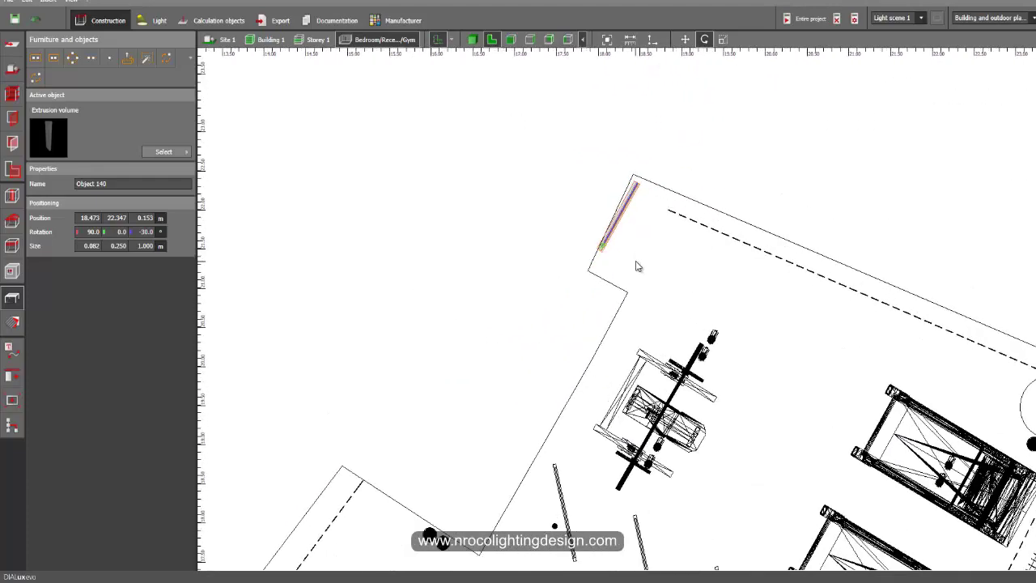
{"action": "scroll", "coordinate": [636, 266], "scroll_direction": "up", "scroll_amount": 2}
{"action": "middle_click_drag", "start_coordinate": [568, 239], "coordinate": [528, 320]}
{"action": "scroll", "coordinate": [567, 246], "scroll_direction": "up", "scroll_amount": 4}
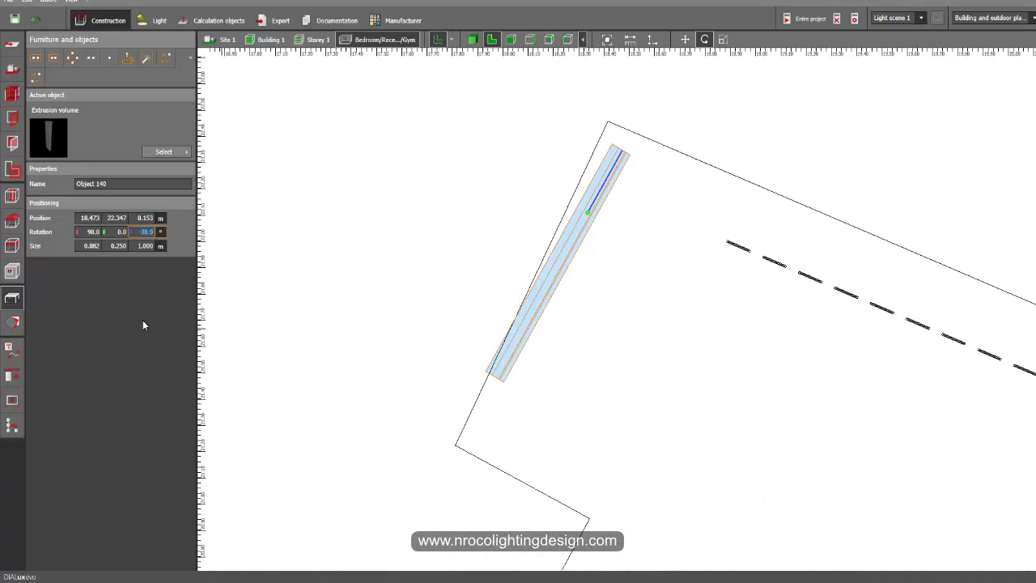
Adjust the moulding's Z rotation to -25° and finally -26° to parallel the short angled wall, and activate Move
{"action": "type", "text": "-25"}
{"action": "key", "text": "Return"}
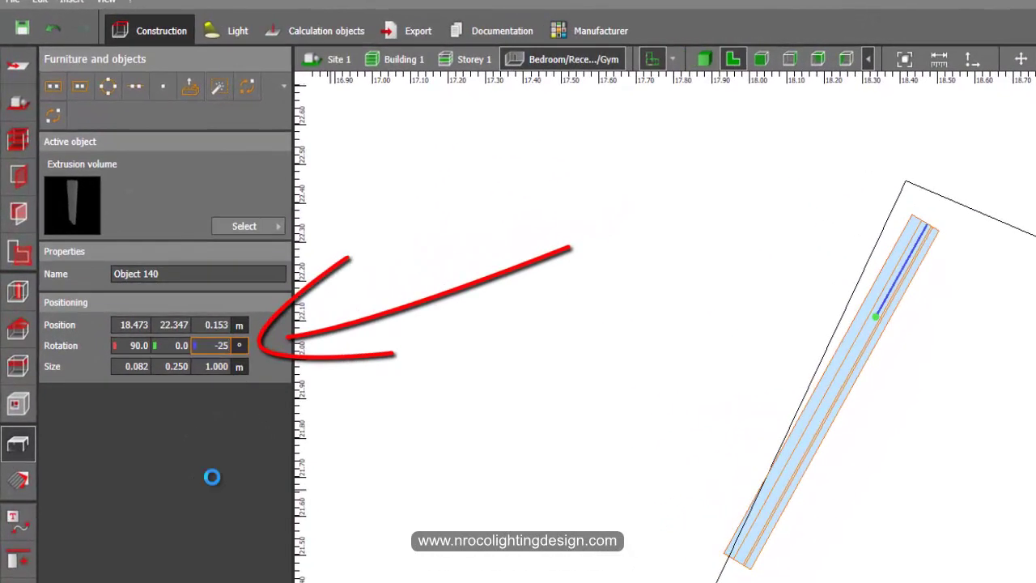
{"action": "key", "text": "Return"}
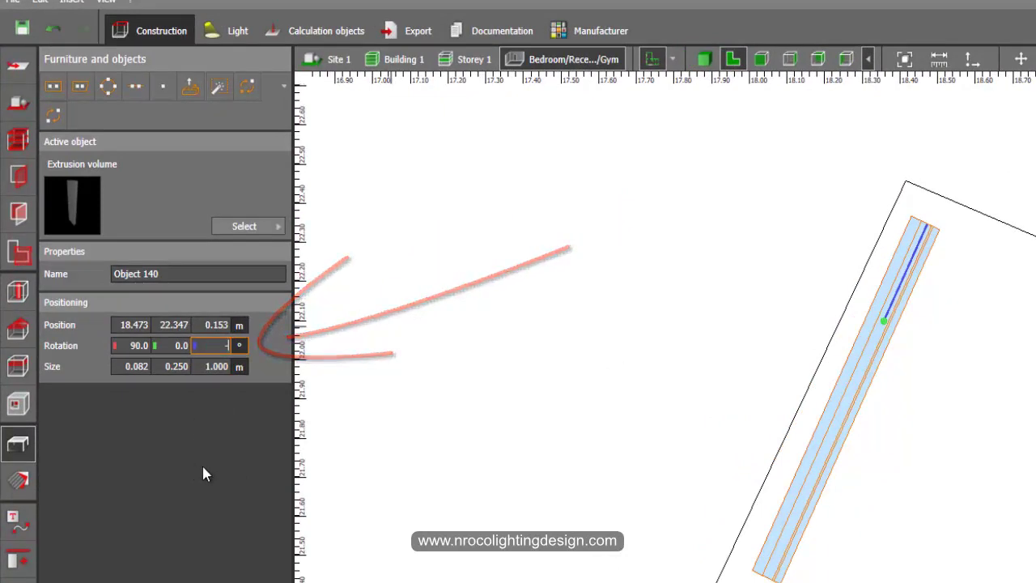
{"action": "type", "text": "-26"}
{"action": "key", "text": "Return"}
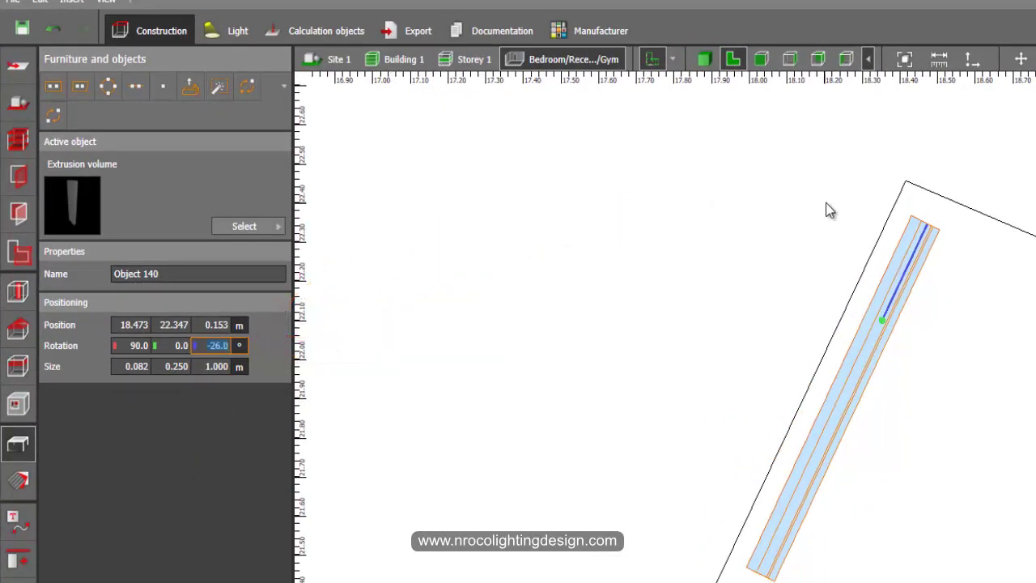
{"action": "right_click", "coordinate": [893, 248]}
{"action": "left_click", "coordinate": [916, 257]}
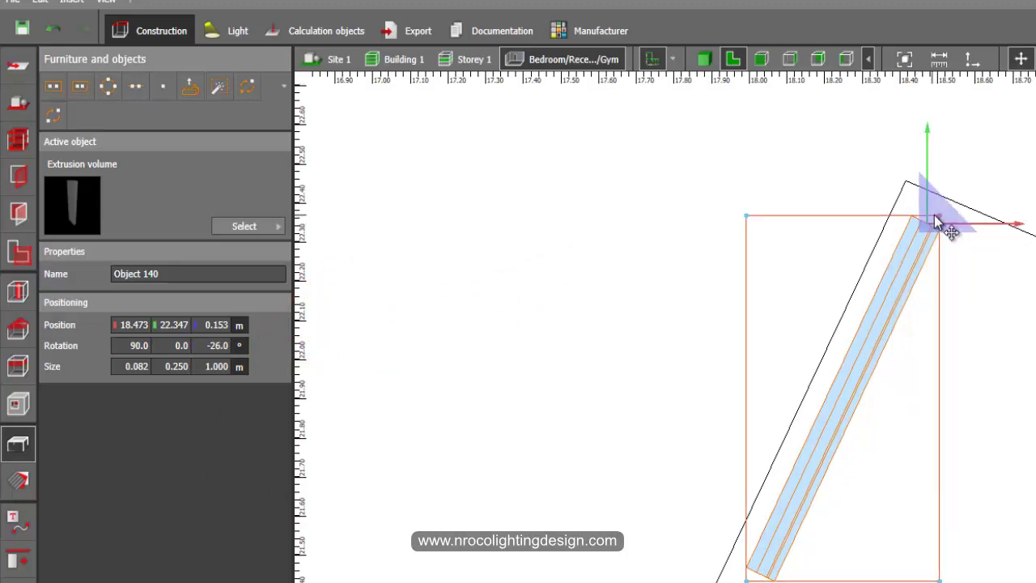
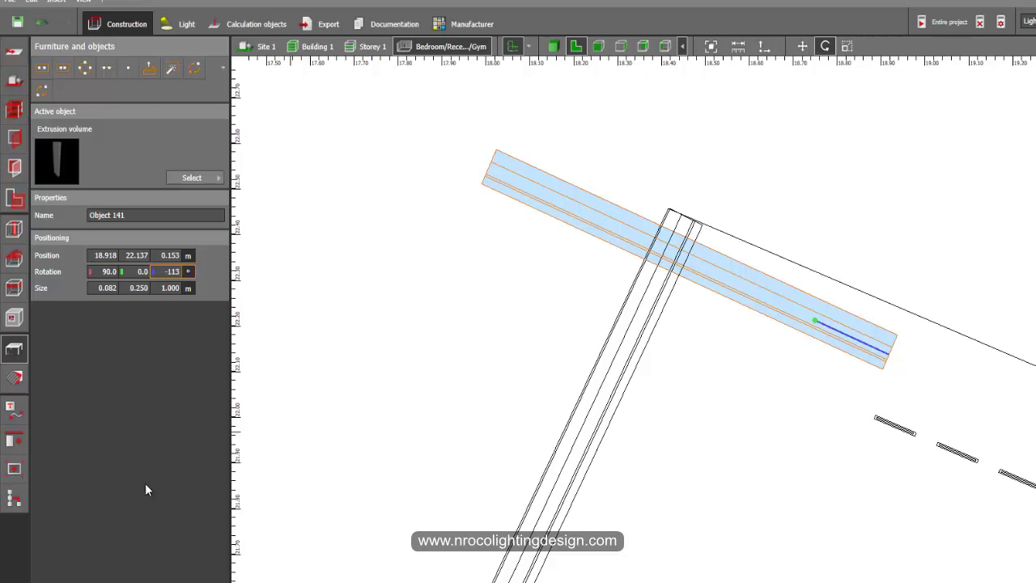
Set the second moulding's Z rotation to -113° and move it against the long wall at X 19.323 m and Y 22.023 m
{"action": "key", "text": "Return"}
{"action": "right_click", "coordinate": [578, 221]}
{"action": "left_click", "coordinate": [596, 229]}
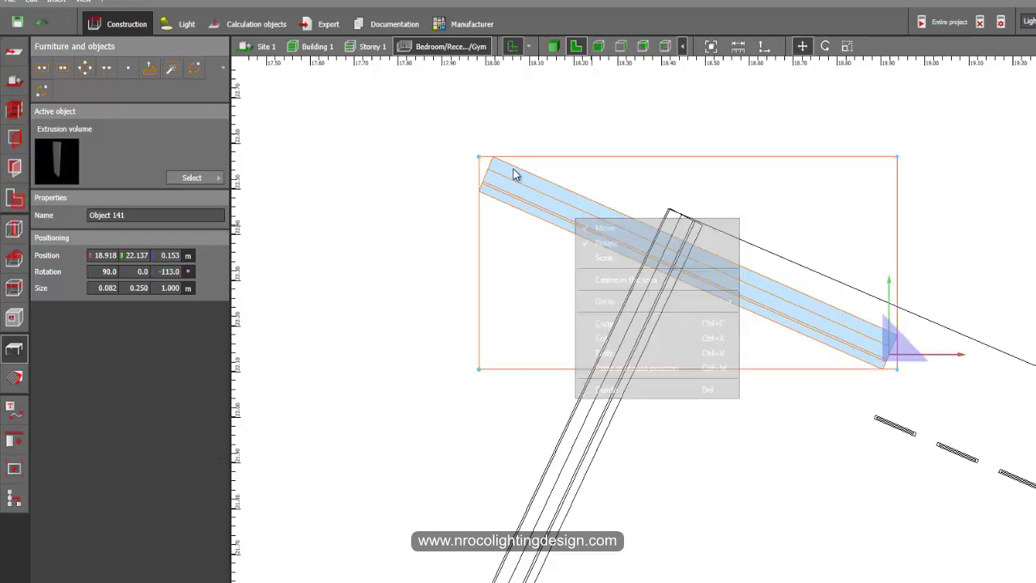
{"action": "left_click_drag", "start_coordinate": [482, 162], "coordinate": [657, 211]}
{"action": "scroll", "coordinate": [604, 277], "scroll_direction": "down", "scroll_amount": 2}
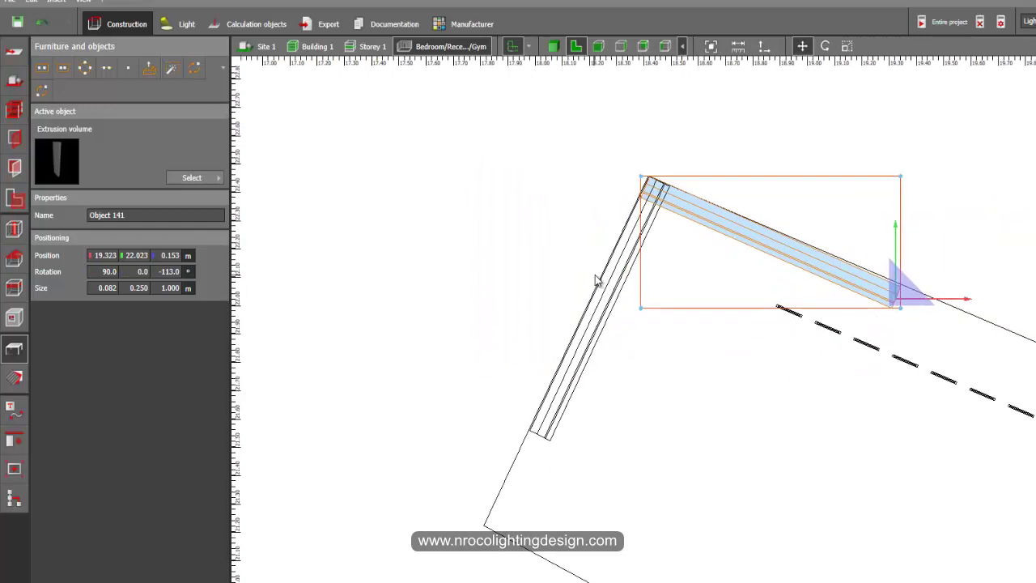
Scale the short angled wall's moulding to a length of about 1.378 m, reaching the wall's lower end
{"action": "scroll", "coordinate": [623, 291], "scroll_direction": "up", "scroll_amount": 2}
{"action": "left_click", "coordinate": [620, 301]}
{"action": "right_click", "coordinate": [622, 303]}
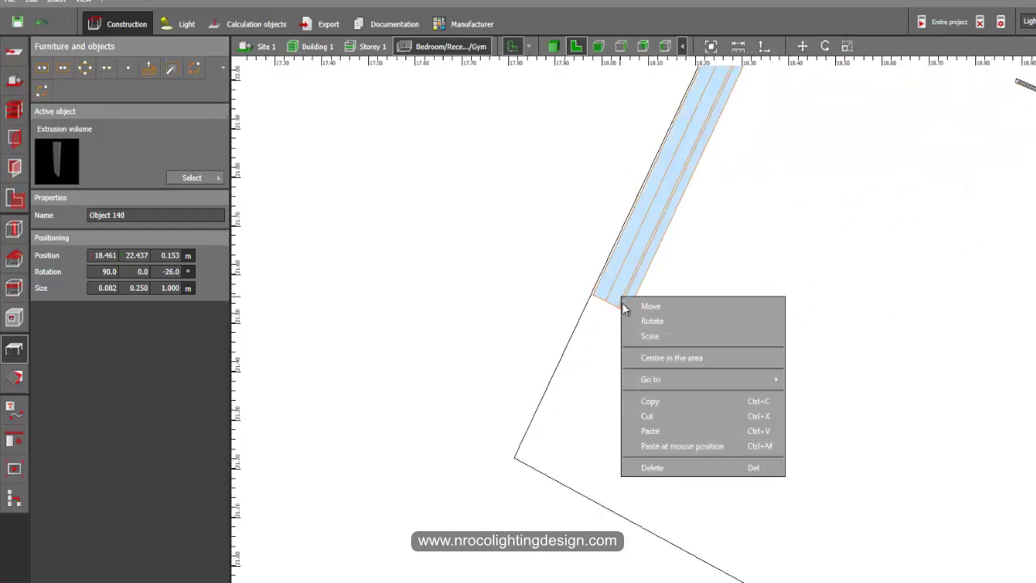
{"action": "left_click", "coordinate": [646, 336]}
{"action": "left_click_drag", "start_coordinate": [607, 303], "coordinate": [525, 462]}
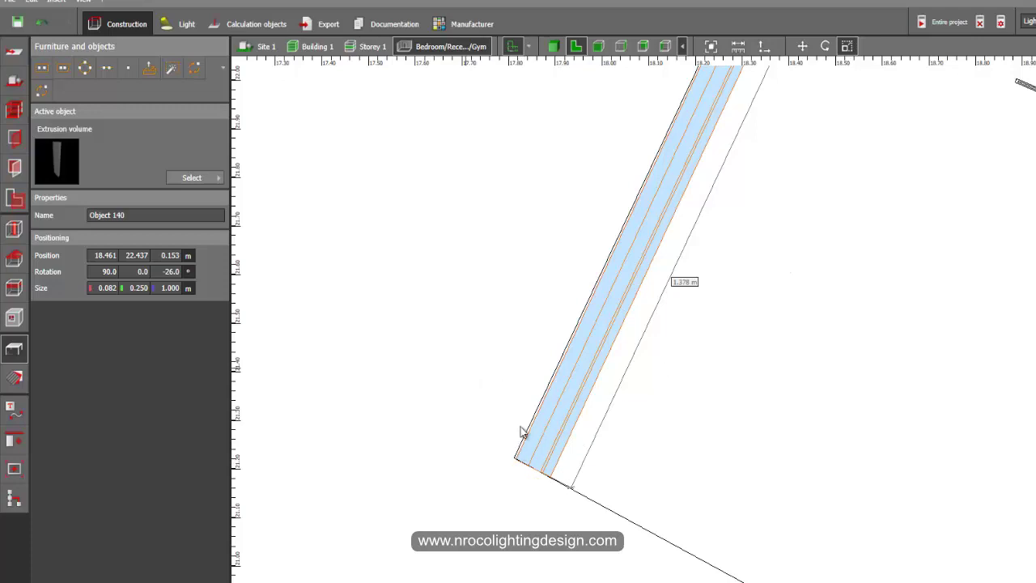
{"action": "left_click", "coordinate": [846, 331]}
Stretch the long wall's moulding from its free end to a length of about 2.276 m
{"action": "scroll", "coordinate": [574, 341], "scroll_direction": "down", "scroll_amount": 2}
{"action": "middle_click_drag", "start_coordinate": [573, 341], "coordinate": [273, 498]}
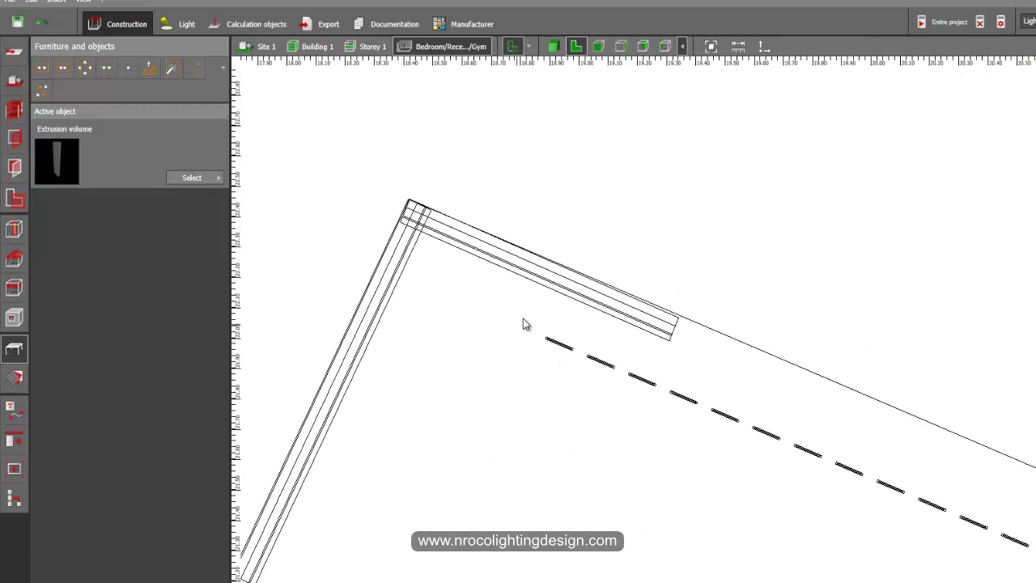
{"action": "right_click", "coordinate": [558, 290]}
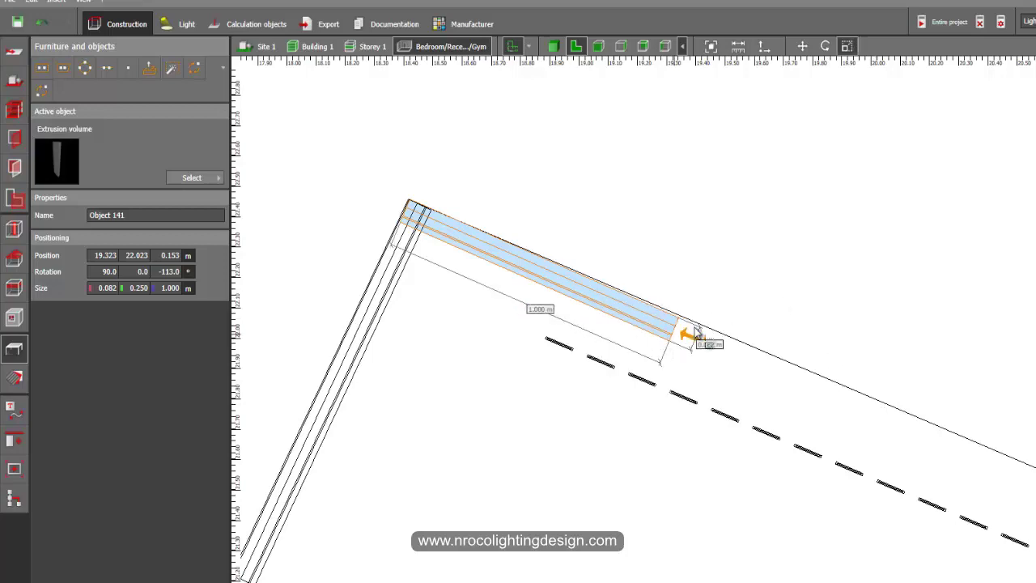
{"action": "left_click_drag", "start_coordinate": [685, 329], "coordinate": [1021, 486]}
Extend the long wall's moulding further toward the wall's far corner, to a length of about 7.038 m
{"action": "middle_click_drag", "start_coordinate": [926, 455], "coordinate": [436, 121]}
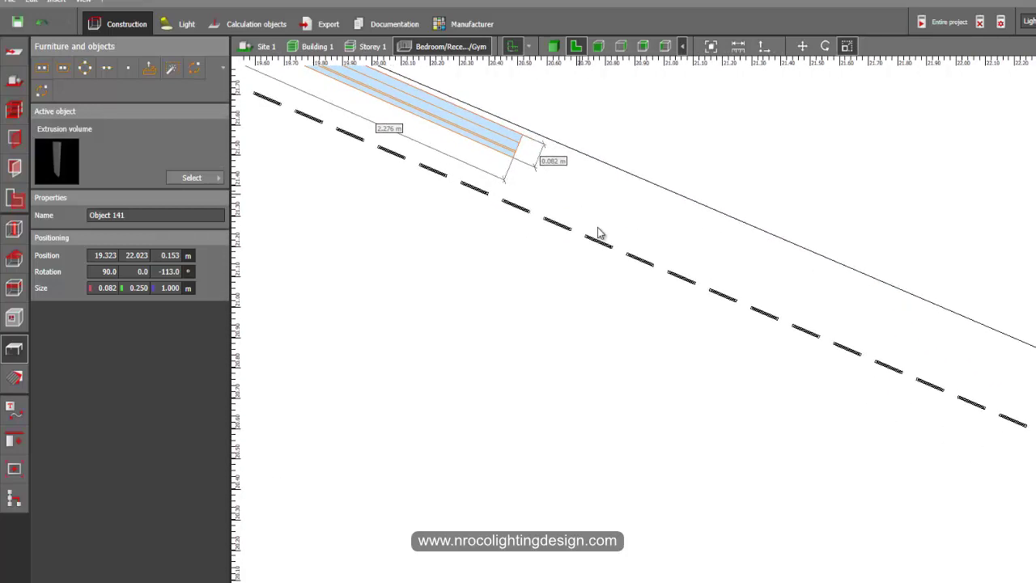
{"action": "scroll", "coordinate": [679, 364], "scroll_direction": "down", "scroll_amount": 3}
{"action": "scroll", "coordinate": [806, 329], "scroll_direction": "down", "scroll_amount": 2}
{"action": "middle_click_drag", "start_coordinate": [806, 328], "coordinate": [585, 224]}
{"action": "scroll", "coordinate": [537, 216], "scroll_direction": "up", "scroll_amount": 3}
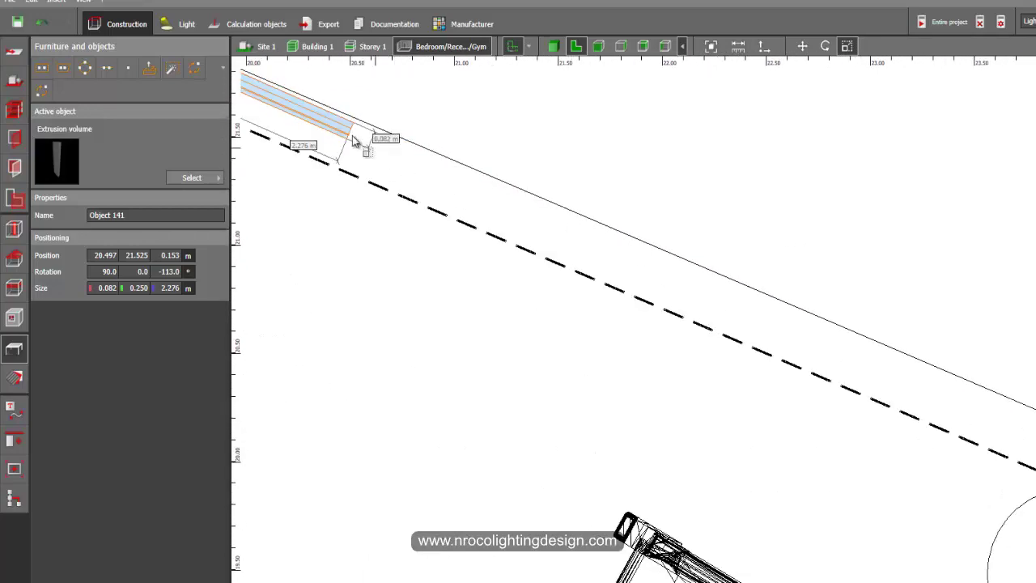
{"action": "left_click_drag", "start_coordinate": [373, 141], "coordinate": [1035, 472]}
{"action": "middle_click_drag", "start_coordinate": [1035, 471], "coordinate": [846, 395]}
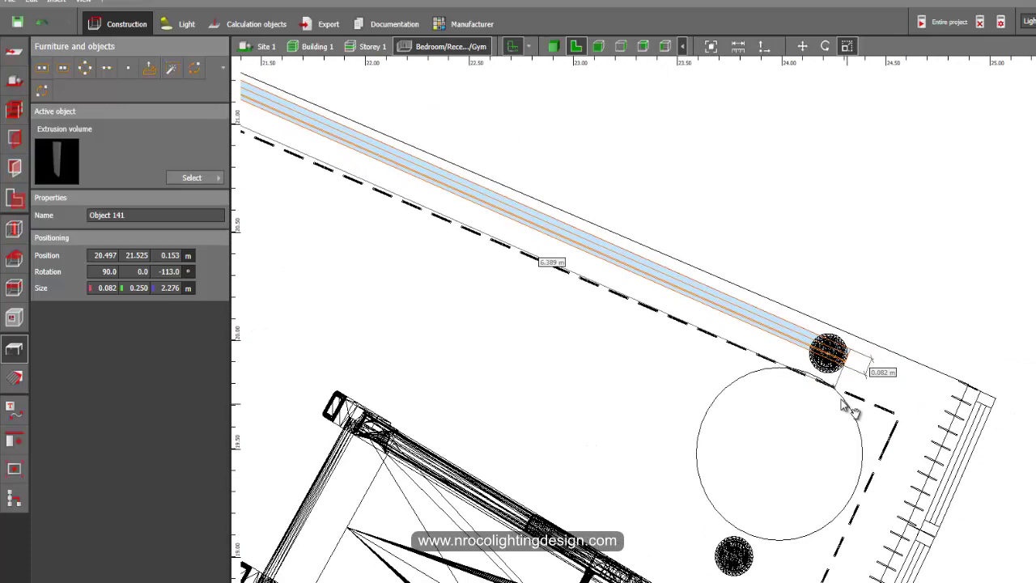
{"action": "scroll", "coordinate": [877, 378], "scroll_direction": "up", "scroll_amount": 3}
{"action": "left_click_drag", "start_coordinate": [815, 361], "coordinate": [998, 428]}
Try Z rotations of -116° and -112° on the long wall's moulding to match the wall's direction
{"action": "middle_click_drag", "start_coordinate": [842, 311], "coordinate": [1012, 428]}
{"action": "scroll", "coordinate": [1011, 429], "scroll_direction": "down", "scroll_amount": 2}
{"action": "middle_click_drag", "start_coordinate": [579, 203], "coordinate": [971, 322]}
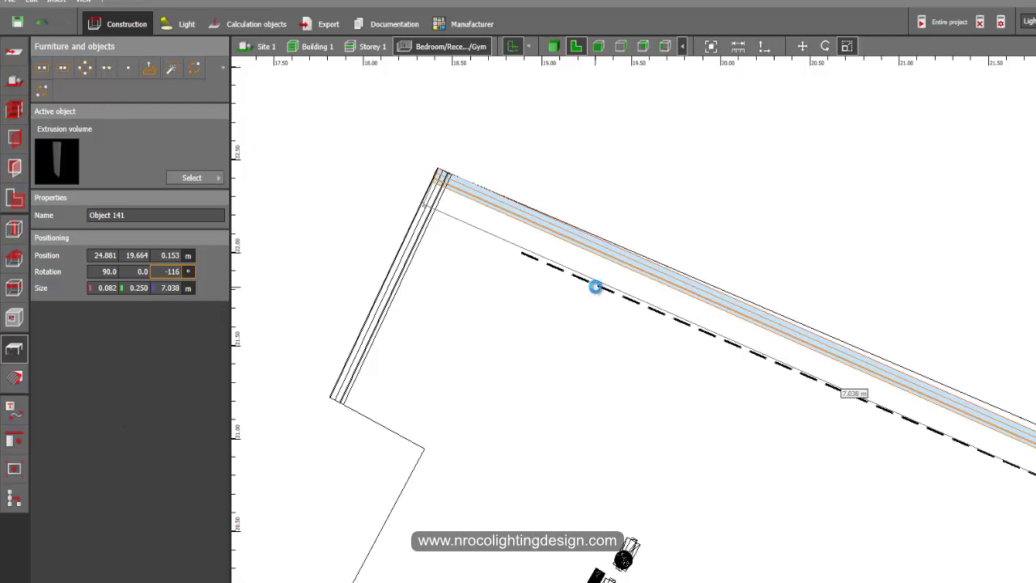
{"action": "key", "text": "Return"}
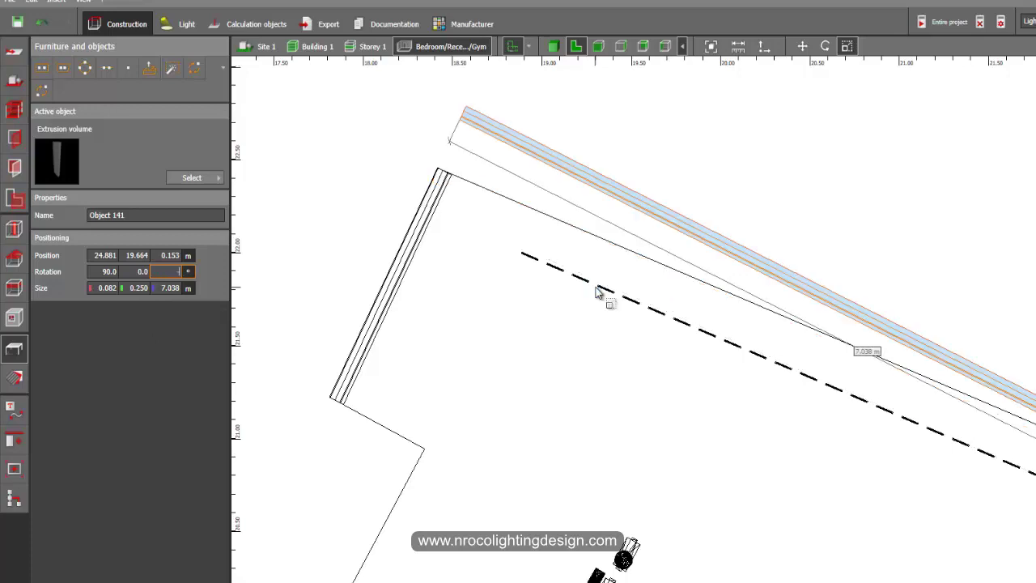
{"action": "type", "text": "-112"}
{"action": "key", "text": "Return"}
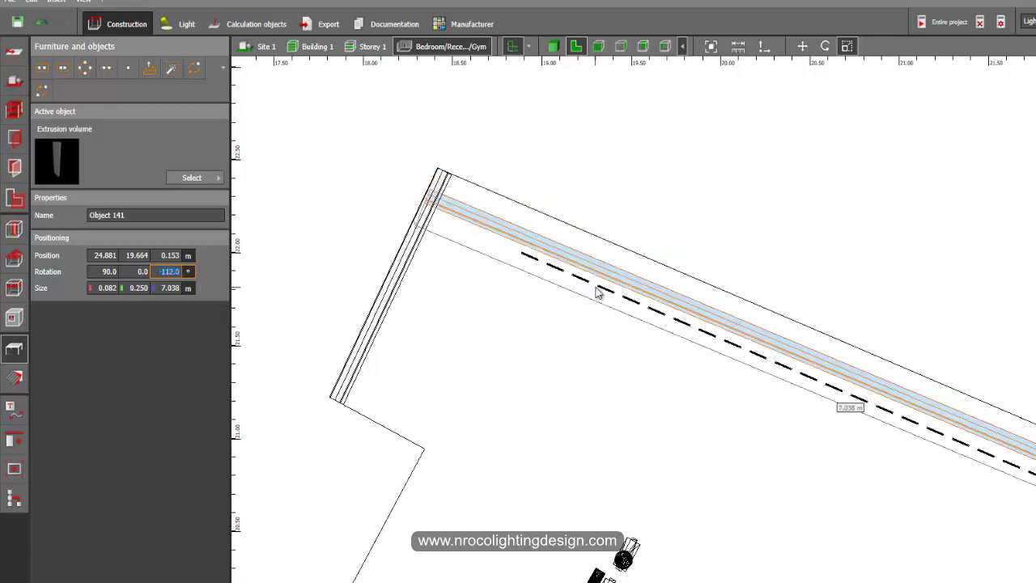
Move the long wall's moulding up into the corner where it meets the short angled wall's moulding
{"action": "right_click", "coordinate": [475, 221]}
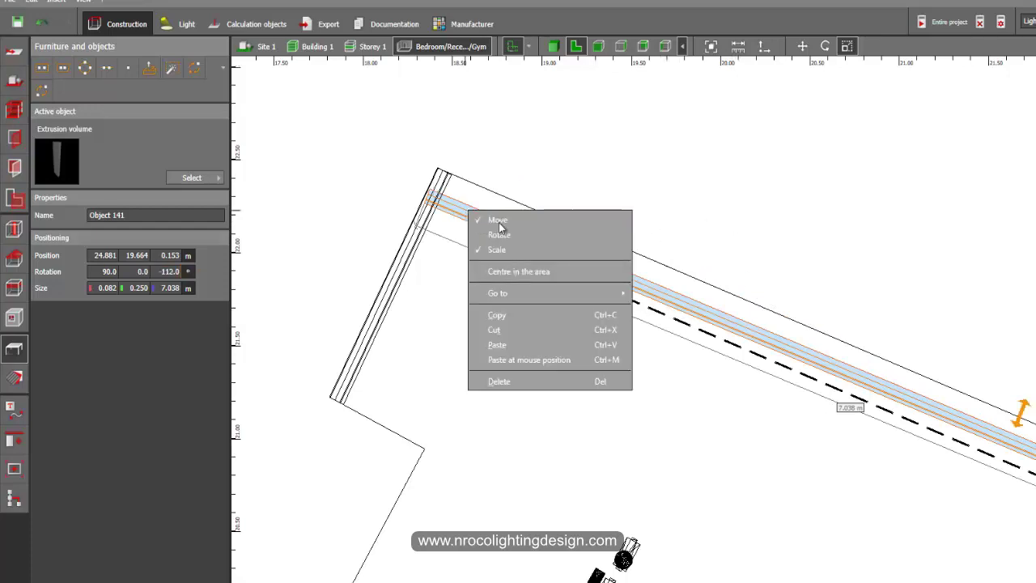
{"action": "left_click", "coordinate": [495, 221]}
{"action": "scroll", "coordinate": [474, 223], "scroll_direction": "up", "scroll_amount": 3}
{"action": "right_click", "coordinate": [476, 228]}
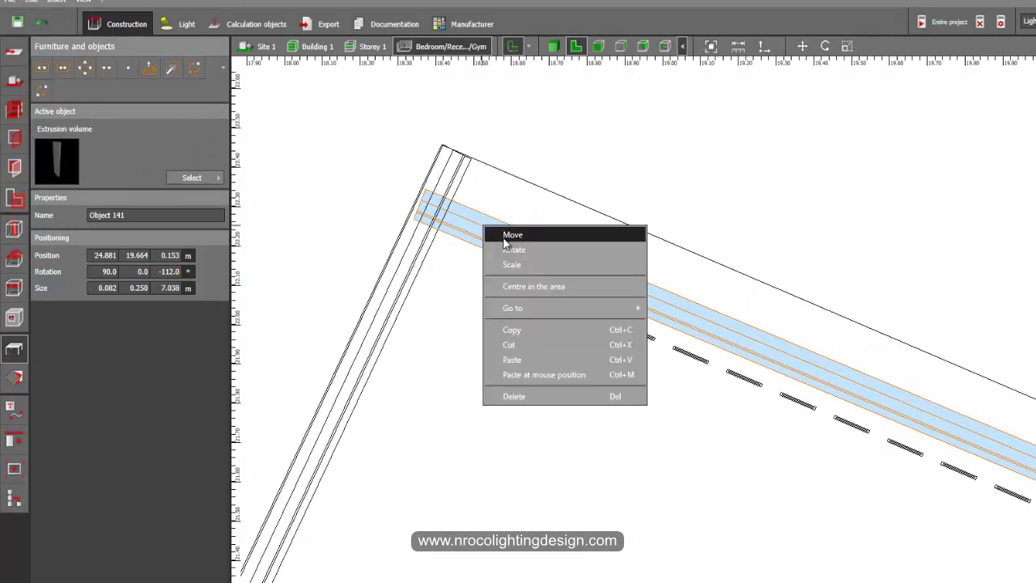
{"action": "left_click", "coordinate": [494, 235]}
{"action": "left_click_drag", "start_coordinate": [414, 189], "coordinate": [432, 145]}
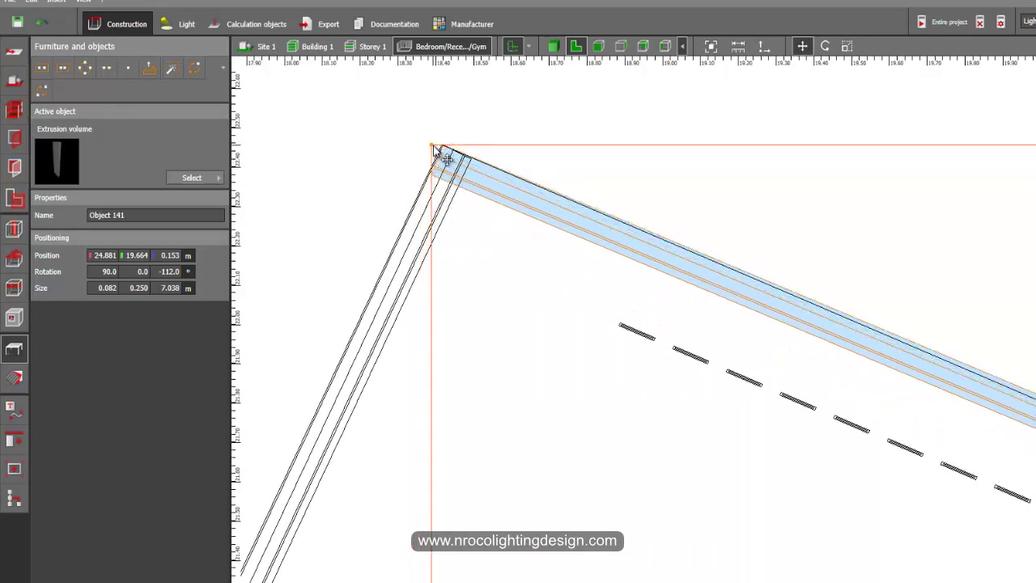
Check the long wall's moulding along its length and set its Z rotation to -112.5°
{"action": "middle_click_drag", "start_coordinate": [908, 446], "coordinate": [397, 316]}
{"action": "scroll", "coordinate": [397, 315], "scroll_direction": "down", "scroll_amount": 3}
{"action": "middle_click_drag", "start_coordinate": [815, 397], "coordinate": [481, 99]}
{"action": "left_click", "coordinate": [166, 272]}
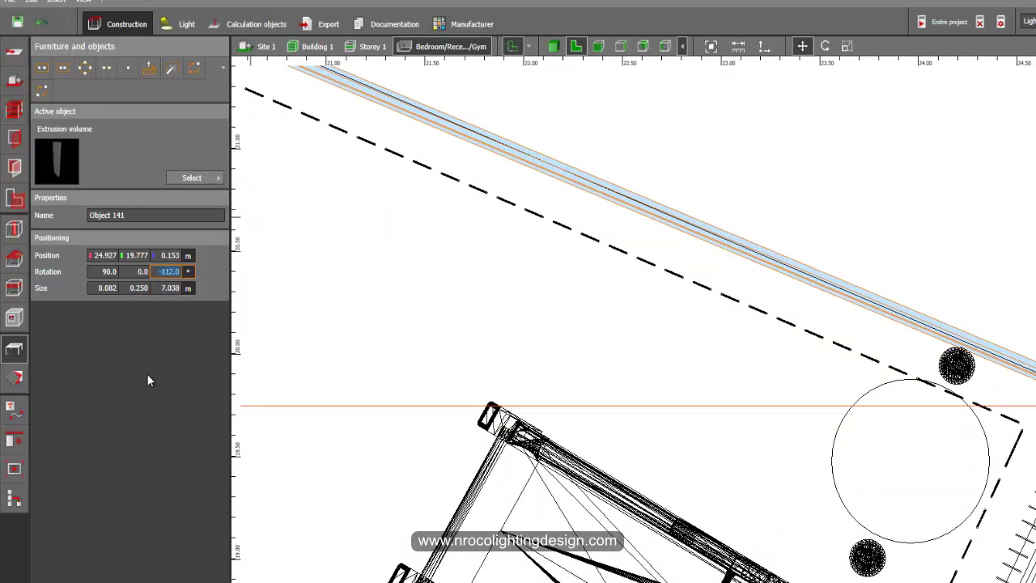
{"action": "type", "text": "-112.5"}
{"action": "key", "text": "Return"}
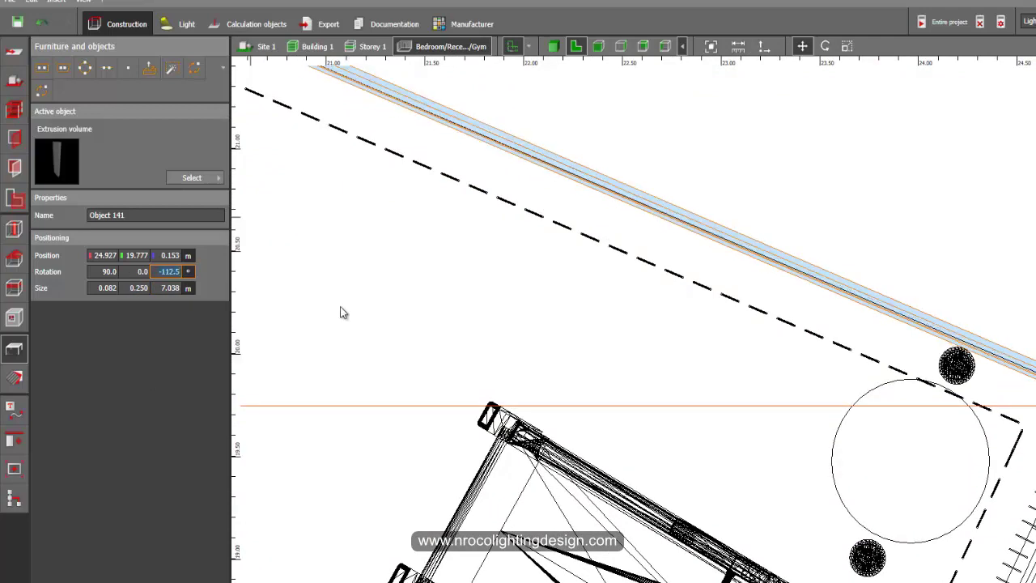
Shift the long wall's moulding back into the corner with the short angled wall, flush with the wall line
{"action": "middle_click_drag", "start_coordinate": [666, 362], "coordinate": [1030, 577]}
{"action": "middle_click_drag", "start_coordinate": [443, 335], "coordinate": [635, 348]}
{"action": "scroll", "coordinate": [415, 232], "scroll_direction": "up", "scroll_amount": 2}
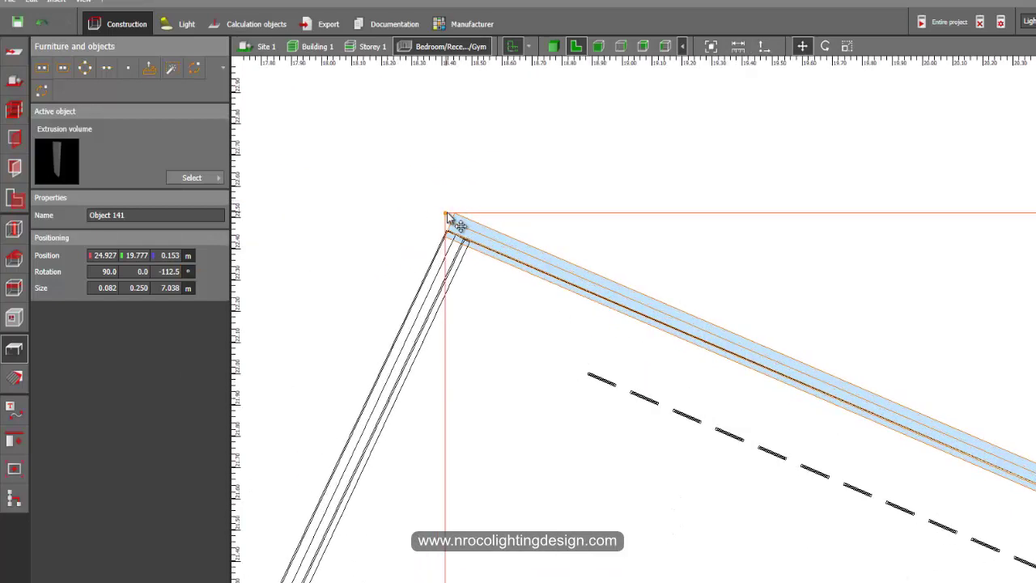
{"action": "left_click_drag", "start_coordinate": [458, 225], "coordinate": [445, 238]}
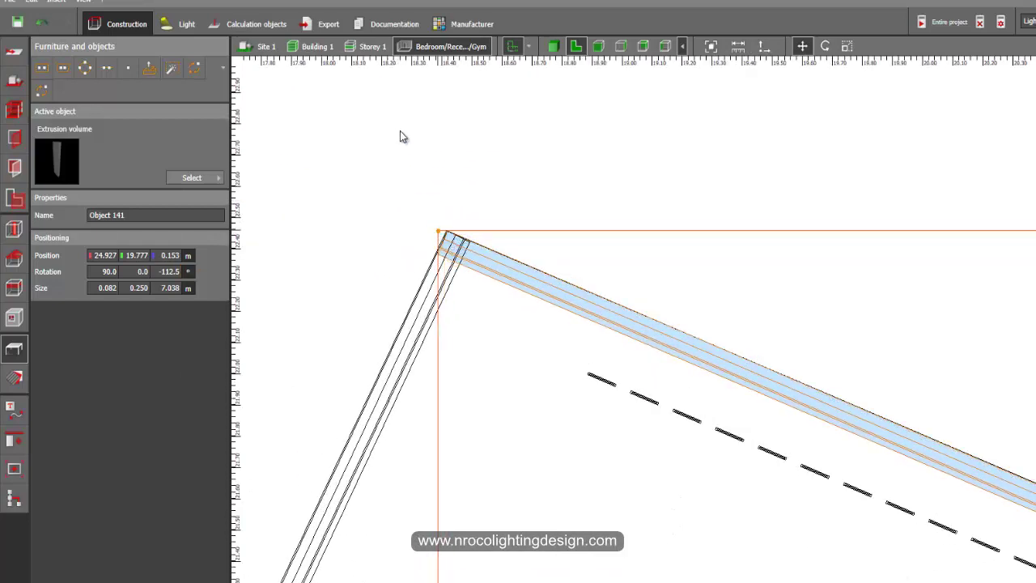
Examine in the 3D view how both mouldings meet in the corner and where the short one ends at the adjoining wall
{"action": "left_click", "coordinate": [553, 46]}
{"action": "middle_click_drag", "start_coordinate": [595, 239], "coordinate": [578, 315]}
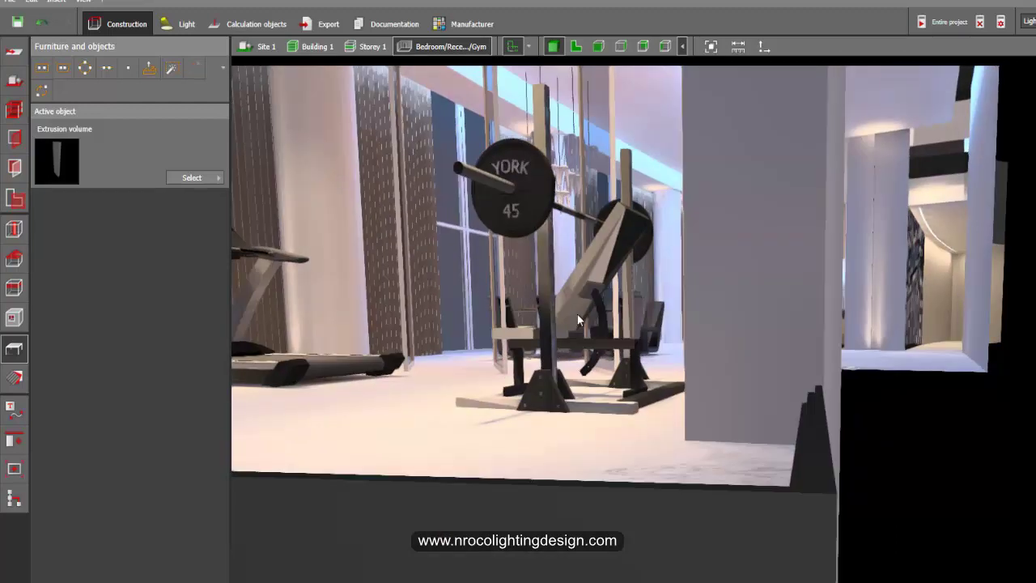
{"action": "scroll", "coordinate": [705, 379], "scroll_direction": "up", "scroll_amount": 5}
{"action": "middle_click_drag", "start_coordinate": [705, 378], "coordinate": [701, 263]}
{"action": "scroll", "coordinate": [739, 411], "scroll_direction": "down", "scroll_amount": 2}
{"action": "scroll", "coordinate": [738, 409], "scroll_direction": "down", "scroll_amount": 1}
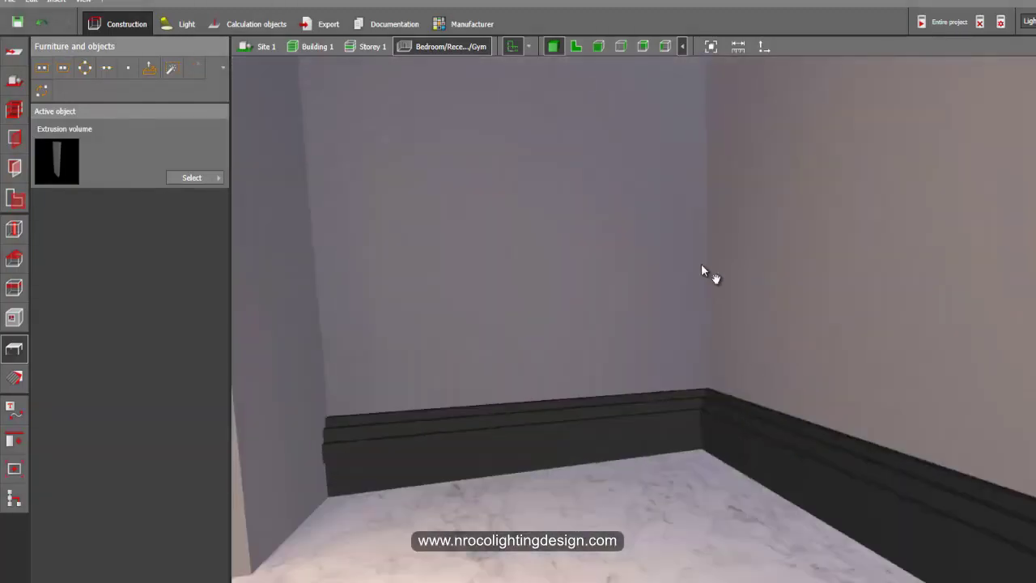
{"action": "scroll", "coordinate": [947, 67], "scroll_direction": "up", "scroll_amount": 2}
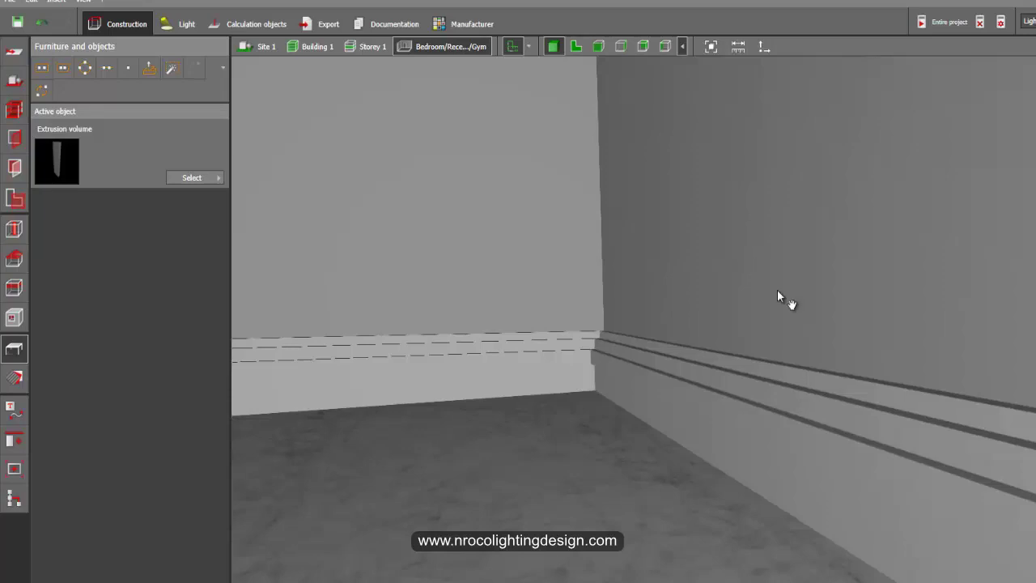
{"action": "middle_click_drag", "start_coordinate": [777, 290], "coordinate": [805, 313]}
{"action": "right_click_drag", "start_coordinate": [805, 313], "coordinate": [771, 421]}
{"action": "left_click_drag", "start_coordinate": [771, 422], "coordinate": [629, 233]}
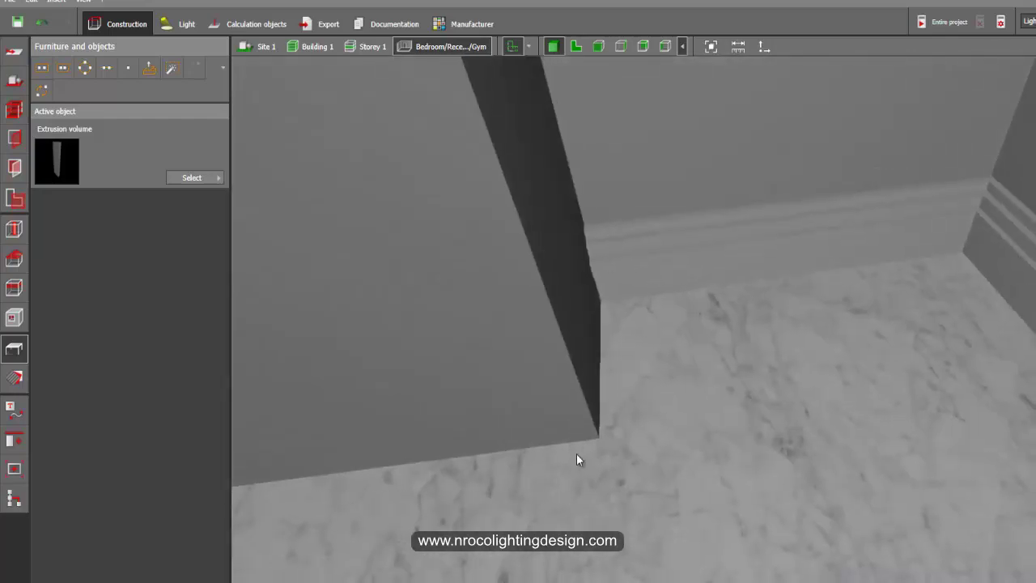
{"action": "left_click_drag", "start_coordinate": [577, 454], "coordinate": [794, 348]}
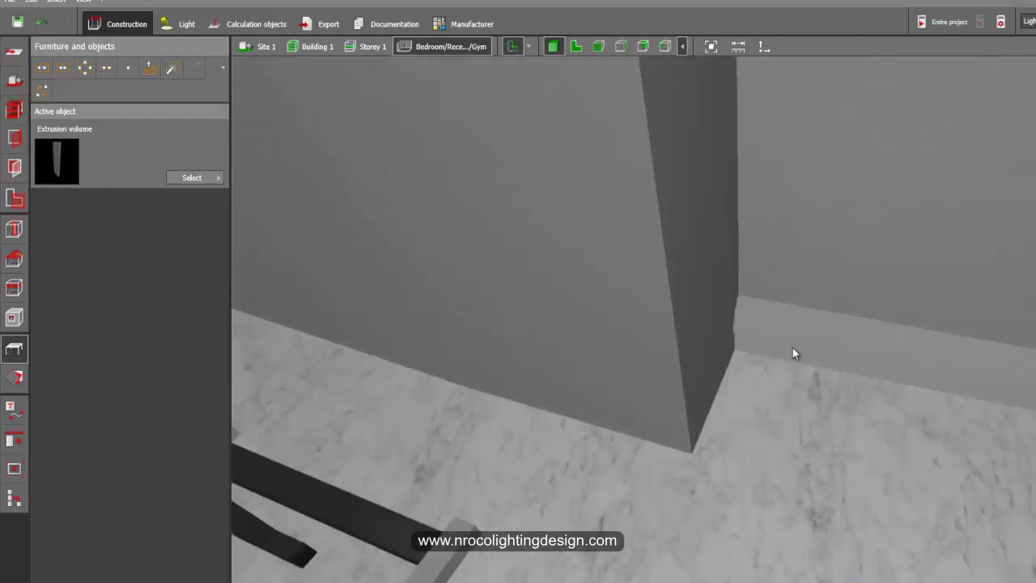
Duplicate the short angled wall's moulding in floor plan view and move the copy into the room at X 18.796 m and Y 21.737 m
{"action": "left_click", "coordinate": [580, 50]}
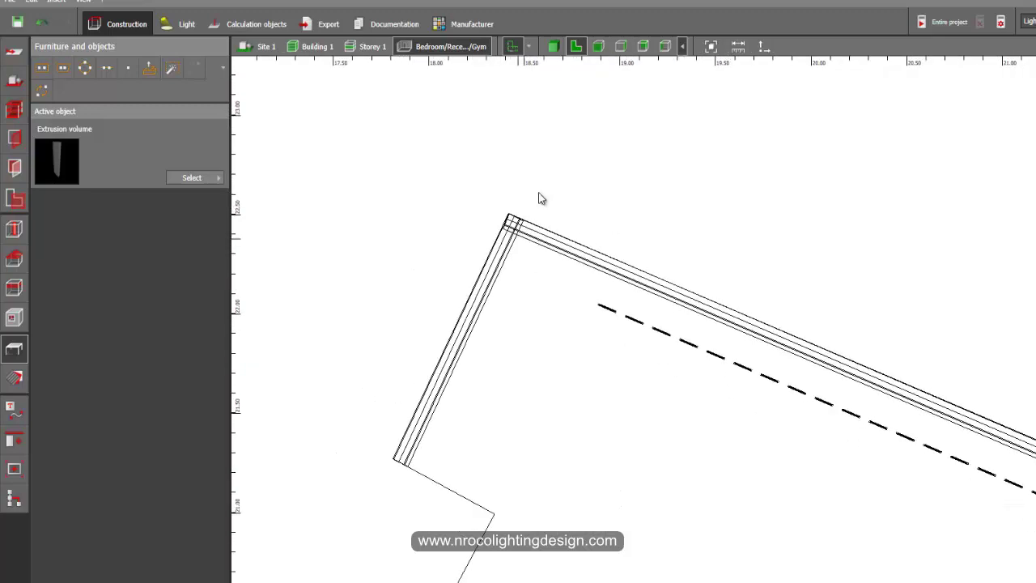
{"action": "left_click", "coordinate": [513, 279]}
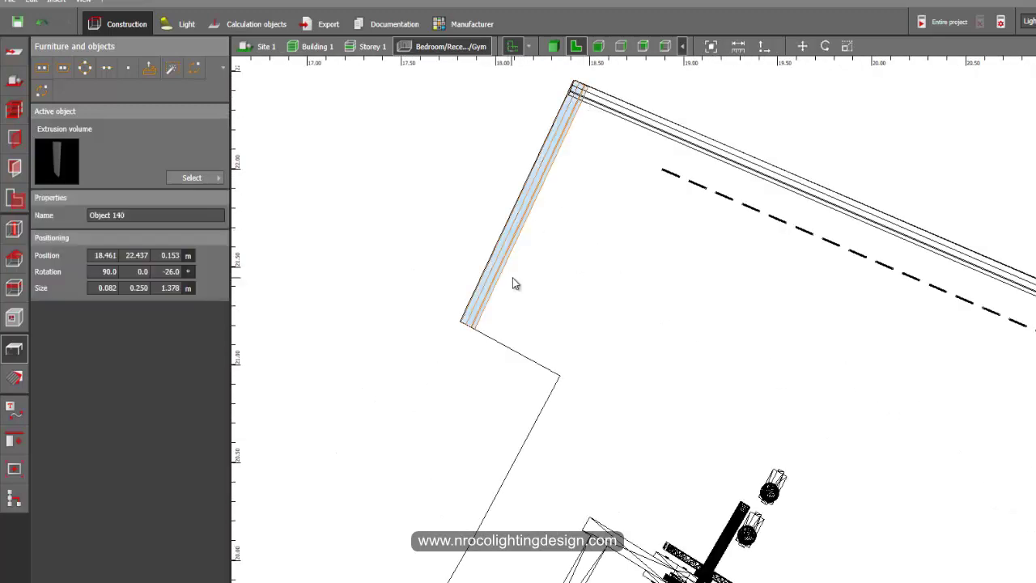
{"action": "left_click", "coordinate": [513, 279]}
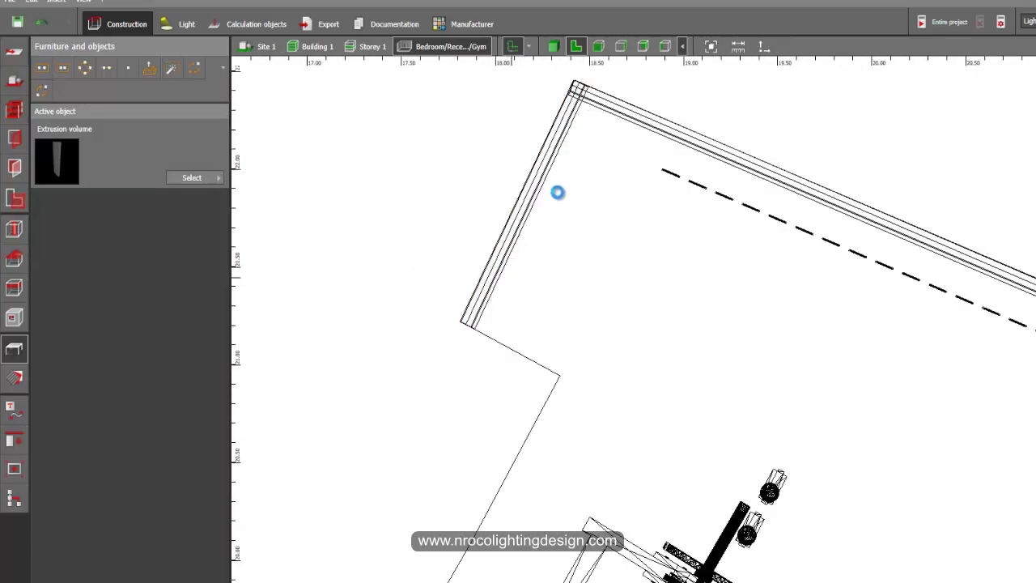
{"action": "left_click", "coordinate": [568, 124]}
{"action": "left_click_drag", "start_coordinate": [590, 82], "coordinate": [654, 219]}
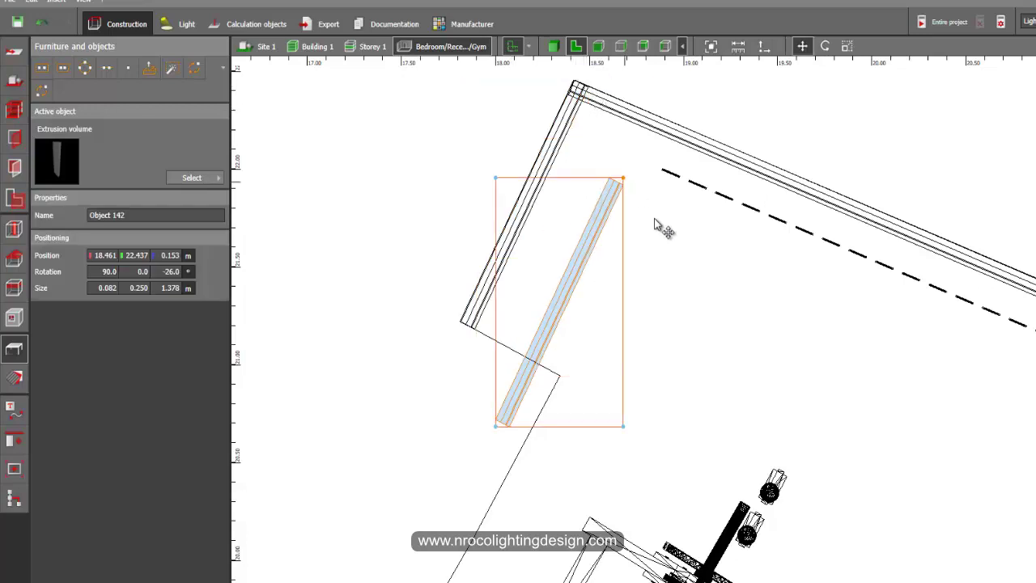
Rotate the copied moulding in the room to a Z rotation of 64°, roughly parallel to the short return wall
{"action": "right_click", "coordinate": [620, 283]}
{"action": "left_click", "coordinate": [625, 307]}
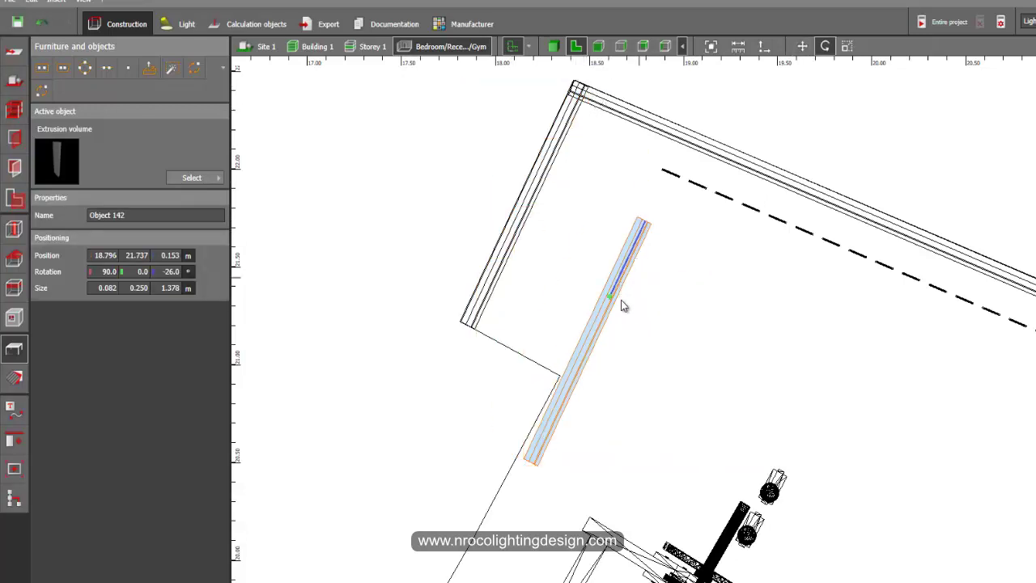
{"action": "left_click_drag", "start_coordinate": [665, 320], "coordinate": [794, 283]}
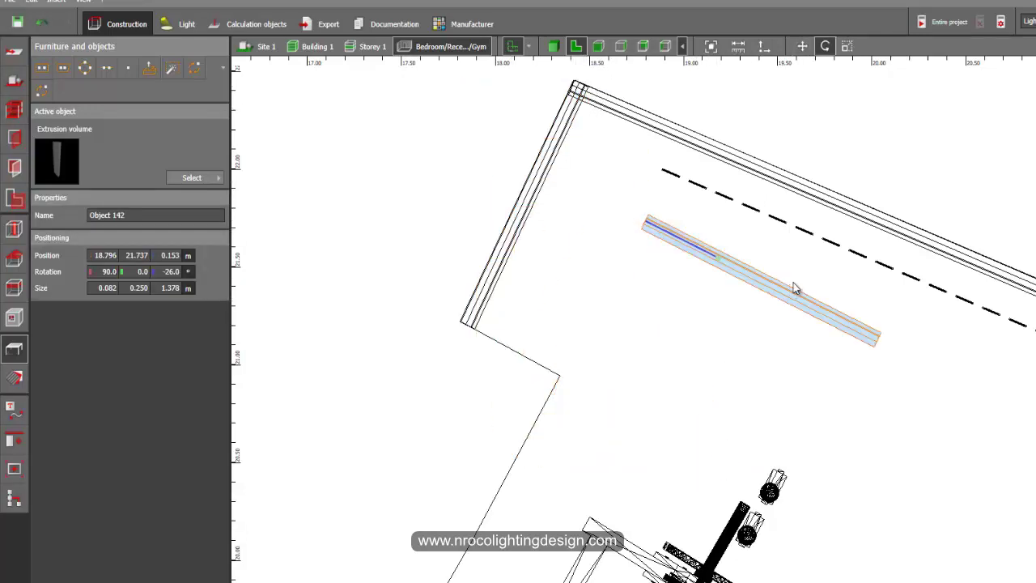
Move the rotated copy into the corner between the short angled wall and the return wall, at X 17.834 m and Y 21.265 m
{"action": "right_click", "coordinate": [680, 241]}
{"action": "left_click", "coordinate": [693, 247]}
{"action": "left_click_drag", "start_coordinate": [651, 223], "coordinate": [469, 340]}
{"action": "scroll", "coordinate": [467, 277], "scroll_direction": "up", "scroll_amount": 3}
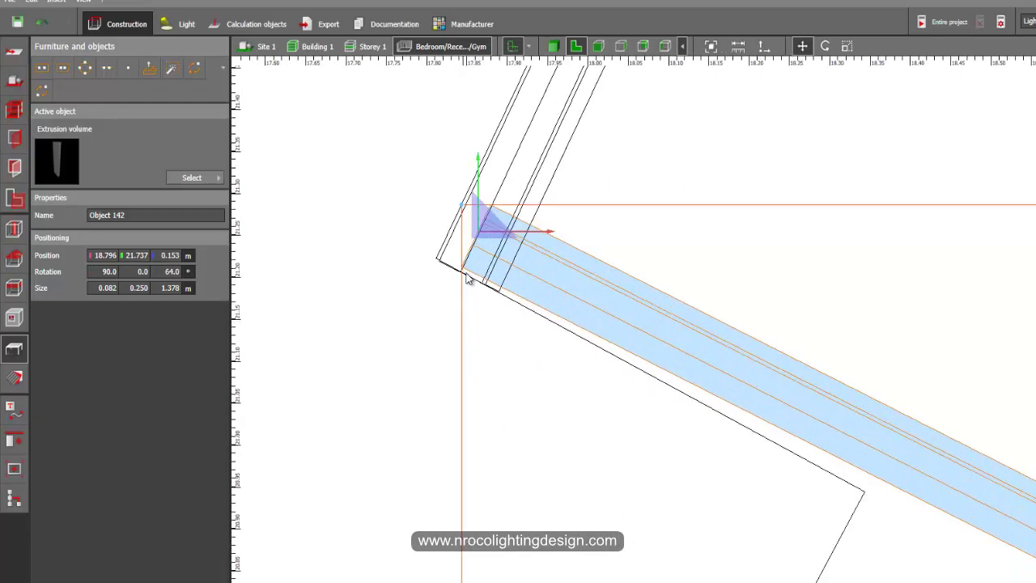
{"action": "left_click_drag", "start_coordinate": [468, 278], "coordinate": [436, 197]}
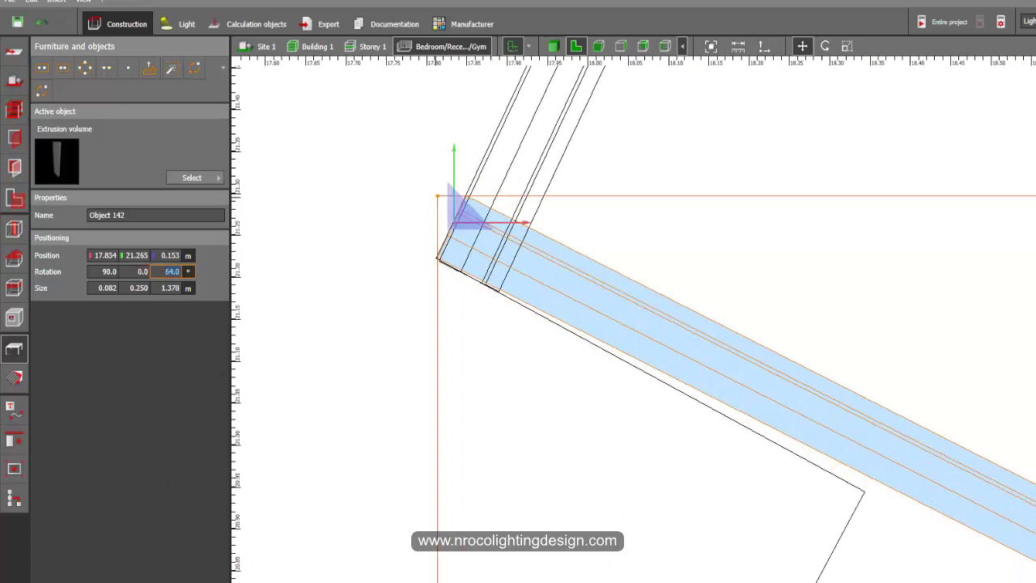
Fine-tune the return wall moulding's Z rotation to 62.5° so it runs along the wall line
{"action": "type", "text": "65"}
{"action": "key", "text": "Return"}
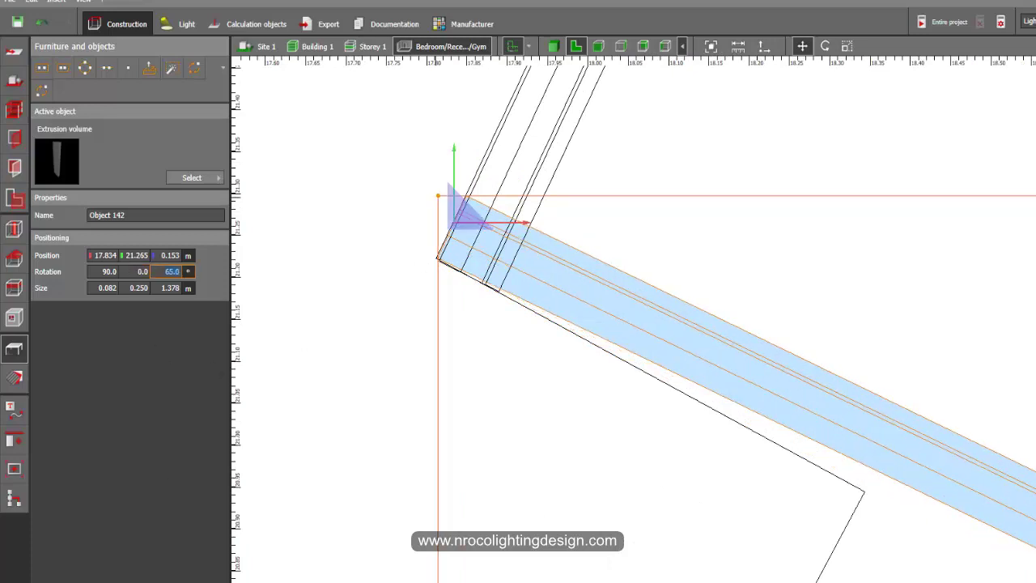
{"action": "key", "text": "Return"}
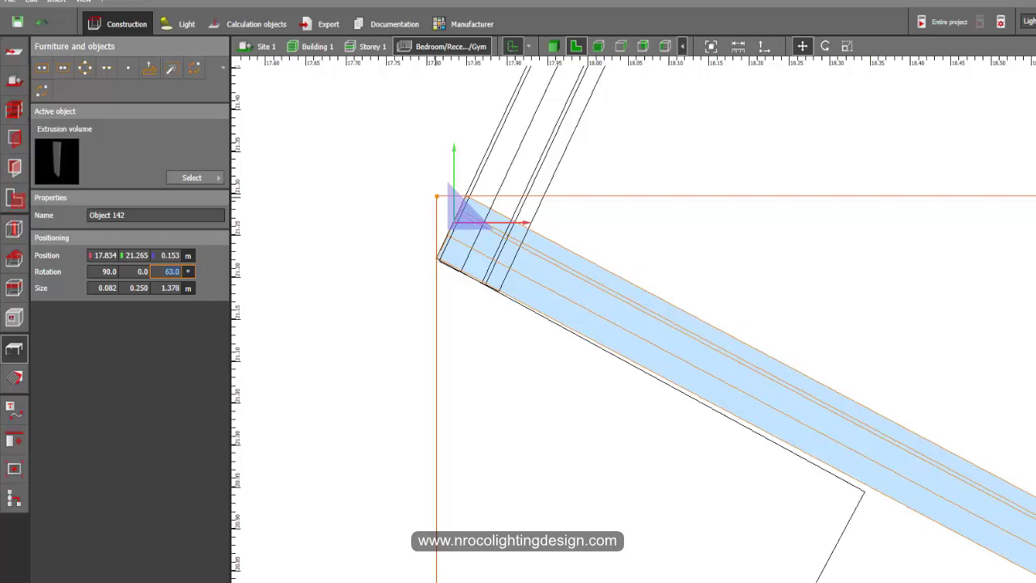
{"action": "key", "text": "Return"}
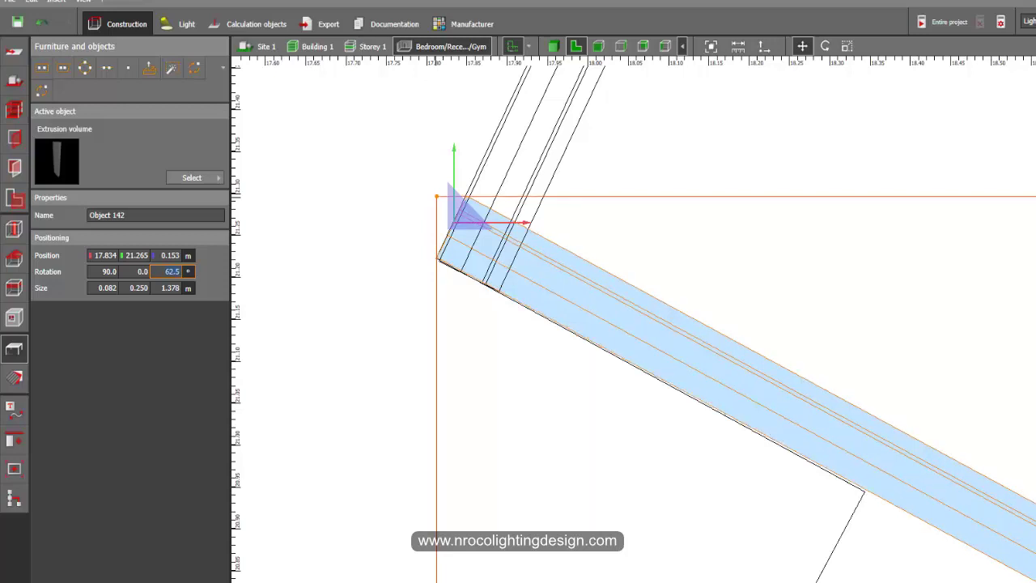
Scale the return wall's moulding down to a length of 0.683 m so it ends just beyond the outer corner
{"action": "key", "text": "F3"}
{"action": "left_click", "coordinate": [576, 47]}
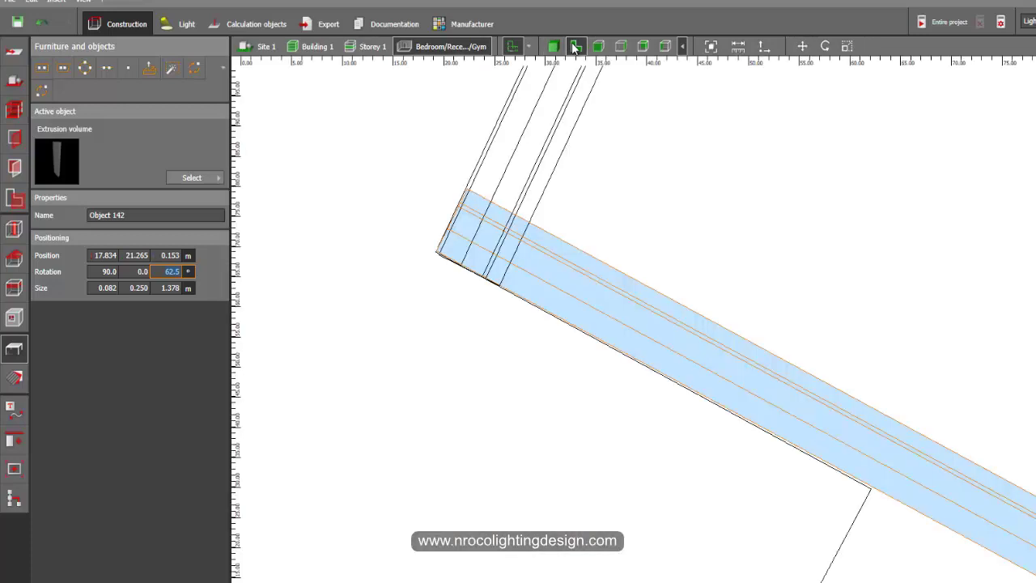
{"action": "right_click", "coordinate": [636, 282]}
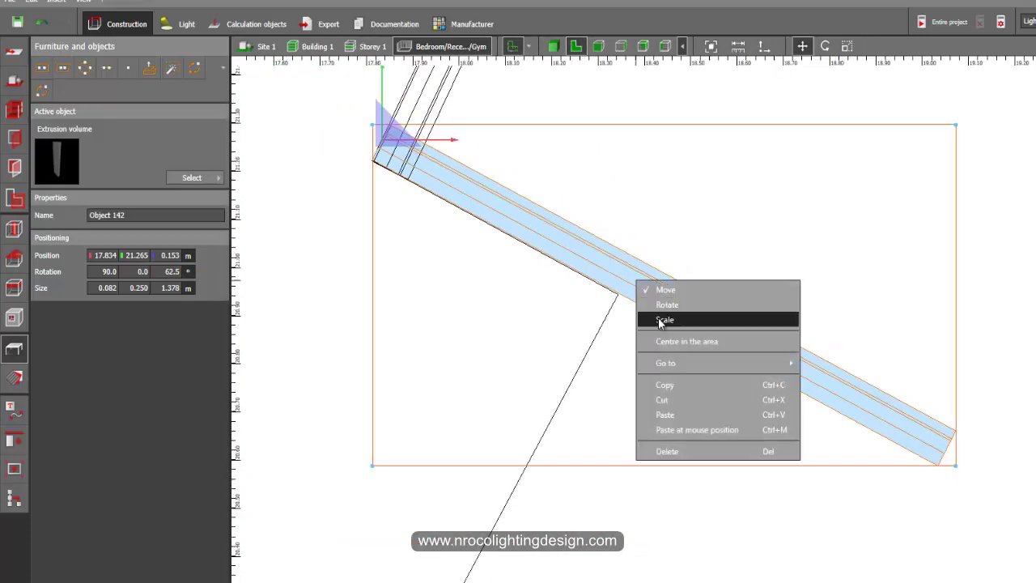
{"action": "left_click", "coordinate": [665, 320]}
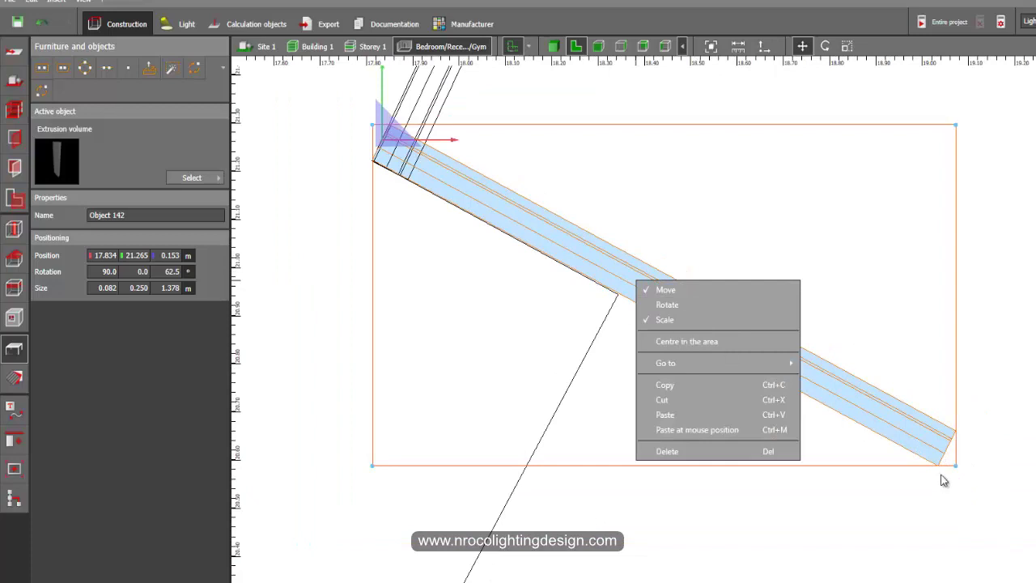
{"action": "left_click", "coordinate": [942, 481]}
{"action": "left_click_drag", "start_coordinate": [954, 451], "coordinate": [661, 302]}
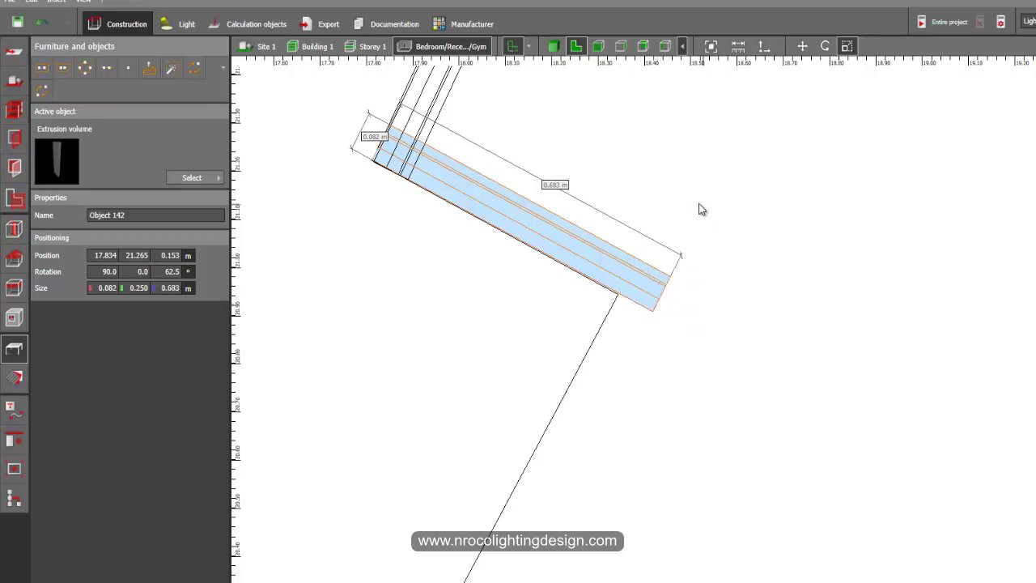
Duplicate the short angled wall's moulding and move the copy to the return wall's outer corner at X 18.398 m and Y 20.911 m
{"action": "left_click", "coordinate": [636, 161]}
{"action": "scroll", "coordinate": [636, 276], "scroll_direction": "down", "scroll_amount": 3}
{"action": "left_click", "coordinate": [636, 246]}
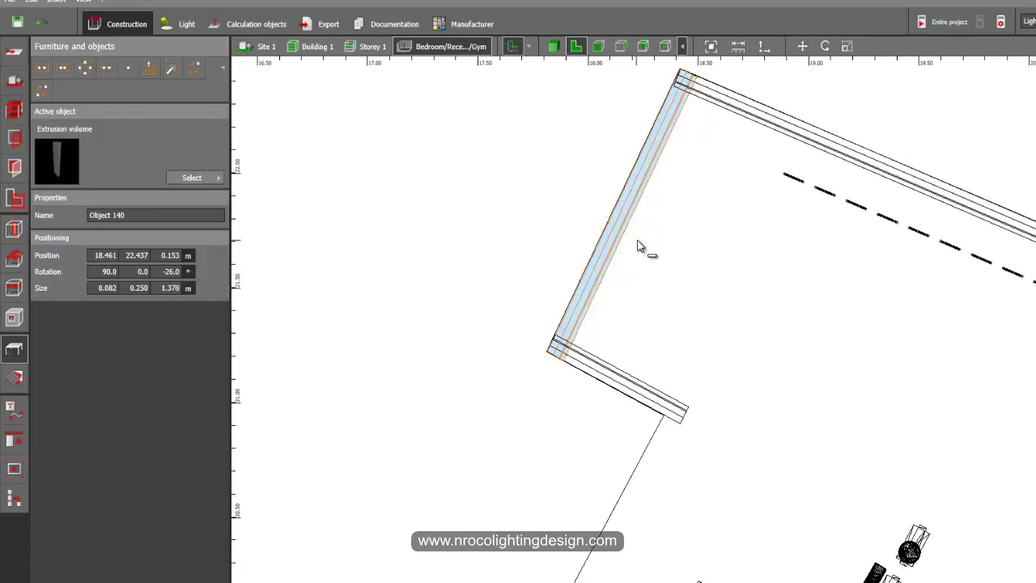
{"action": "left_click", "coordinate": [675, 143]}
{"action": "left_click", "coordinate": [688, 87]}
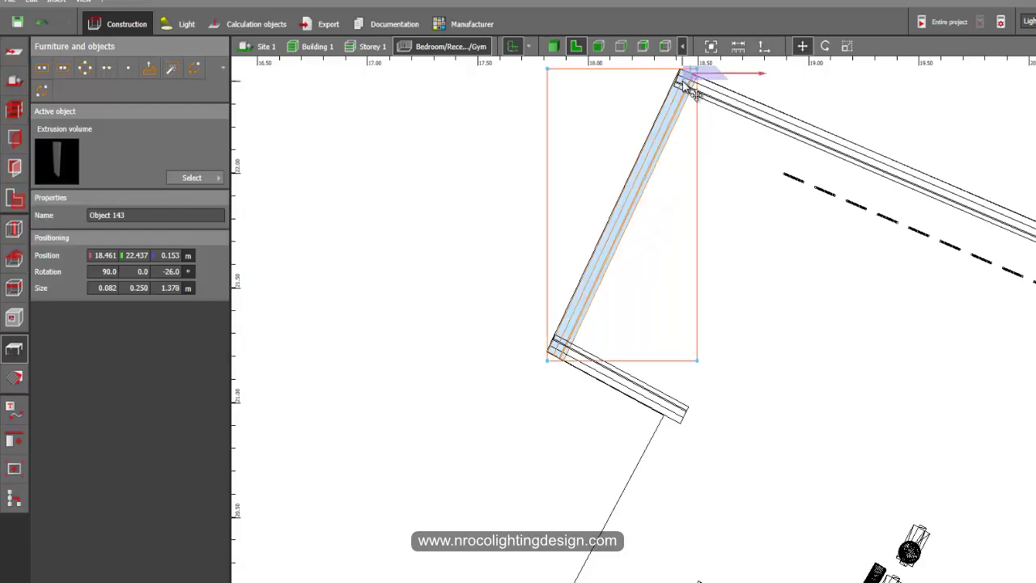
{"action": "left_click_drag", "start_coordinate": [690, 89], "coordinate": [692, 429]}
{"action": "middle_click_drag", "start_coordinate": [735, 544], "coordinate": [787, 328]}
Set the new copy's Z rotation to -29.5° and shift it to X 18.417 m, Y 20.994 m at the outer corner
{"action": "left_click", "coordinate": [165, 276]}
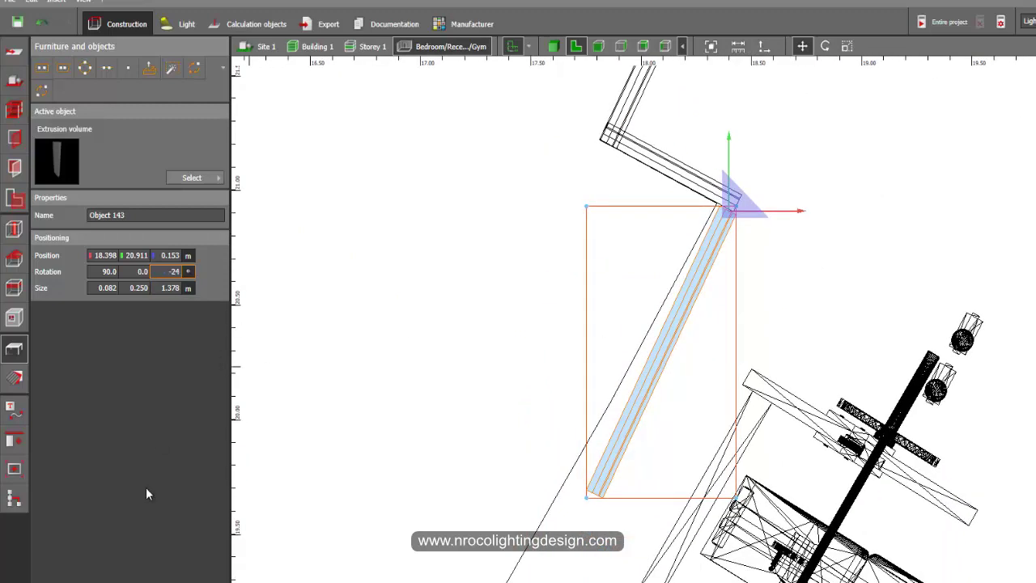
{"action": "key", "text": "Return"}
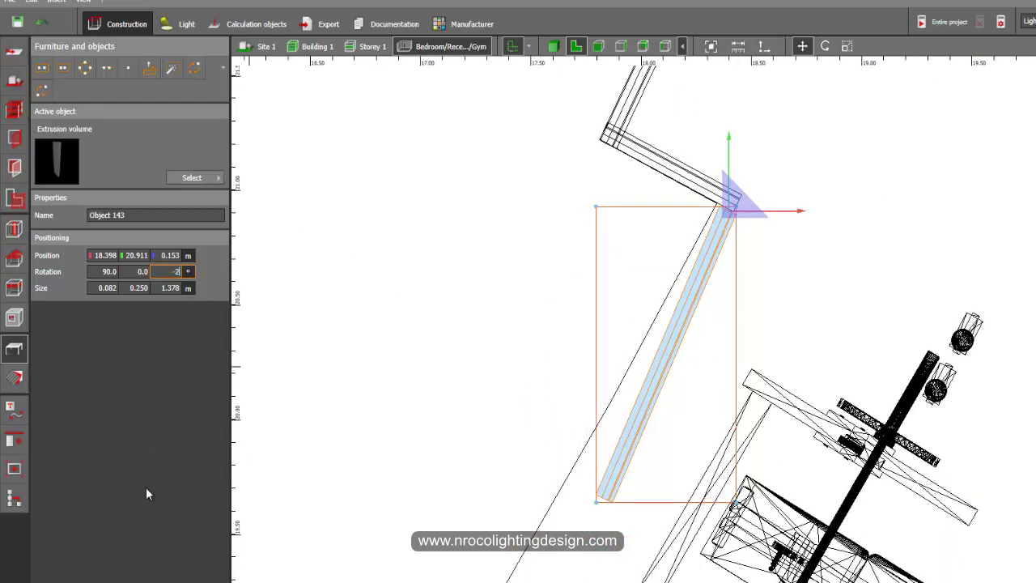
{"action": "type", "text": "-28"}
{"action": "key", "text": "Return"}
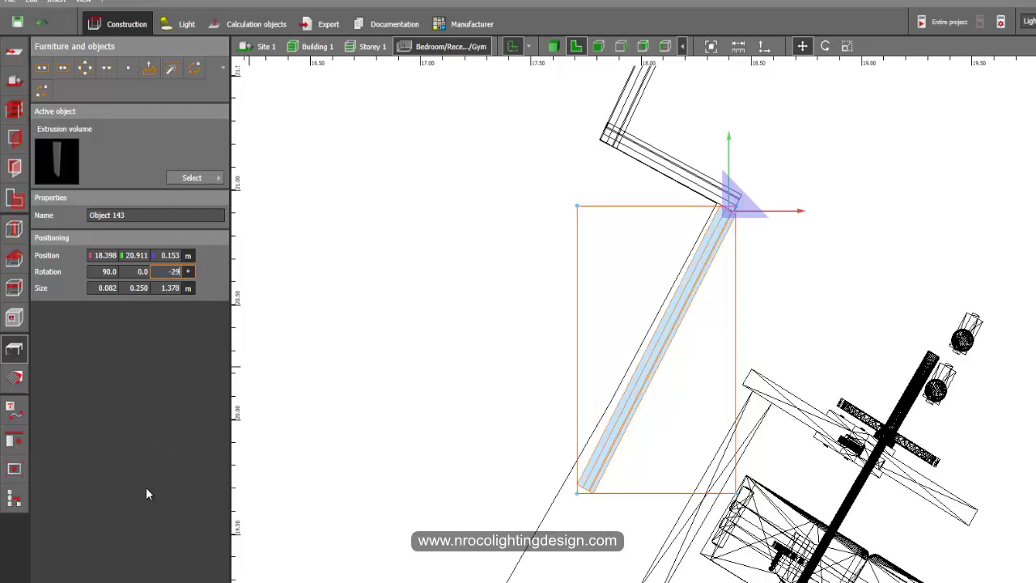
{"action": "key", "text": "Return"}
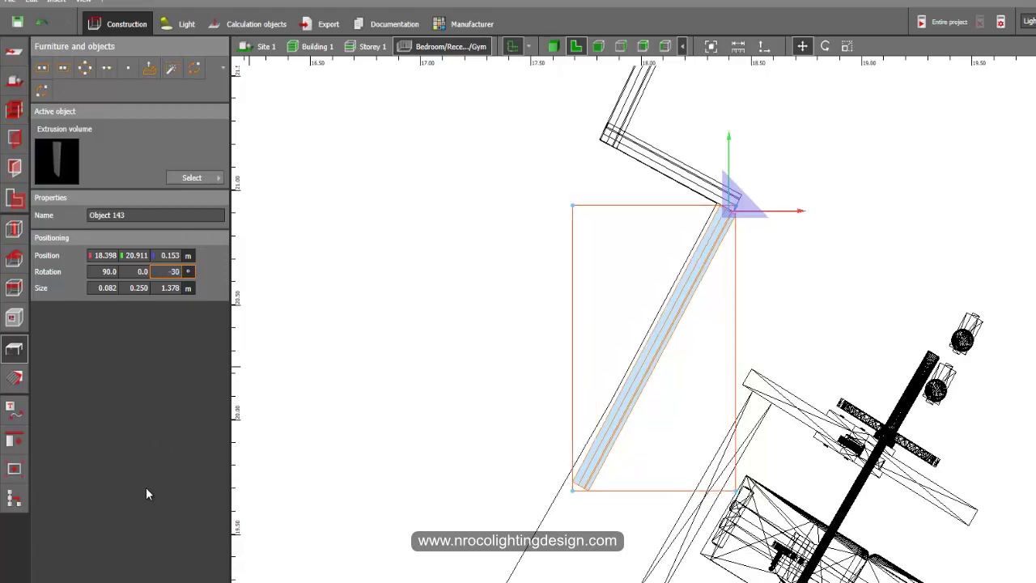
{"action": "type", "text": "-30"}
{"action": "key", "text": "Return"}
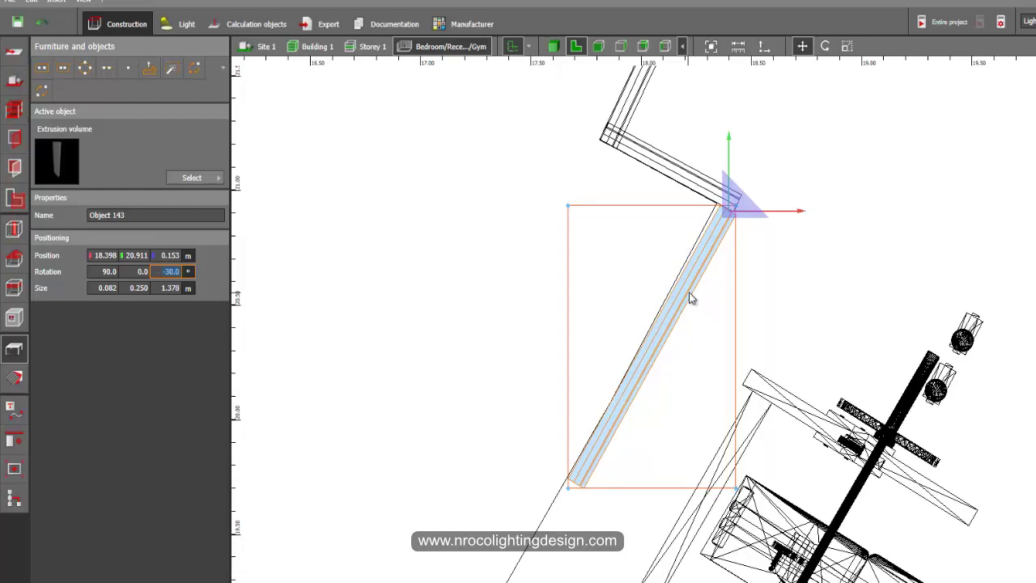
{"action": "type", "text": "-29.5"}
{"action": "key", "text": "Return"}
{"action": "scroll", "coordinate": [714, 174], "scroll_direction": "up", "scroll_amount": 4}
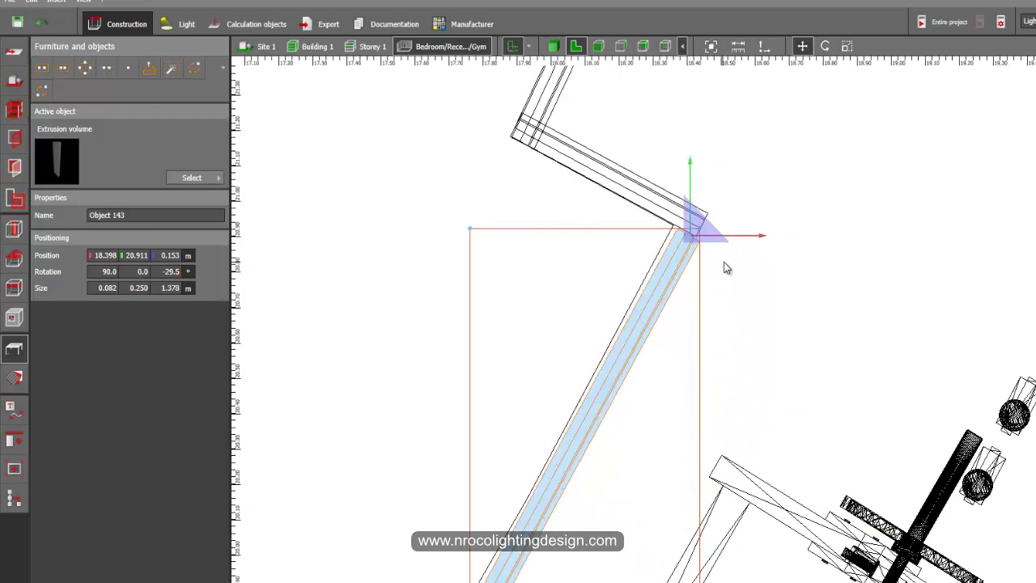
{"action": "left_click_drag", "start_coordinate": [703, 196], "coordinate": [701, 187]}
Examine in the 3D view how the two mouldings overlap at the outer corner
{"action": "left_click", "coordinate": [553, 47]}
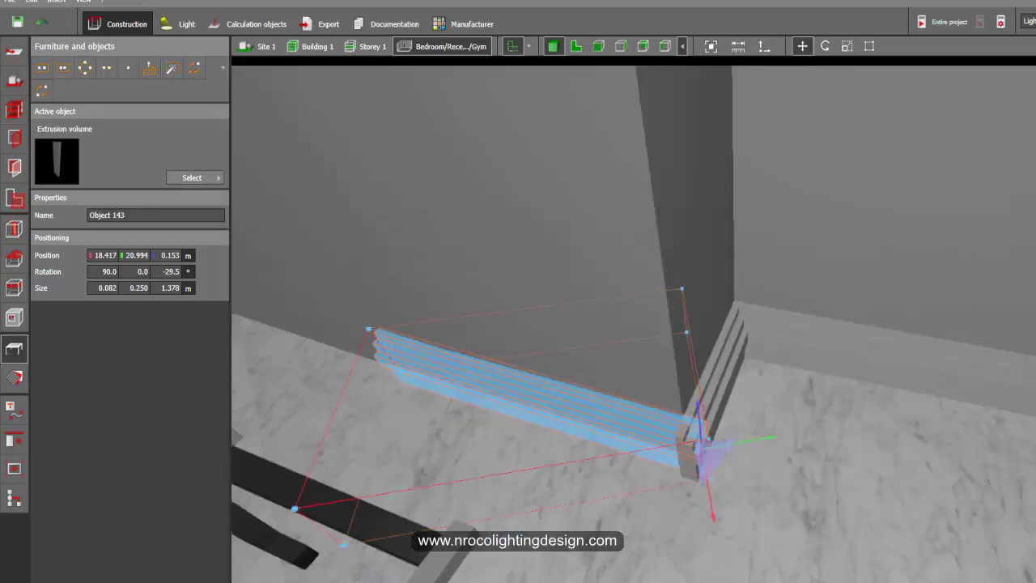
{"action": "left_click", "coordinate": [628, 562]}
{"action": "scroll", "coordinate": [628, 562], "scroll_direction": "up", "scroll_amount": 3}
{"action": "right_click_drag", "start_coordinate": [628, 561], "coordinate": [567, 567]}
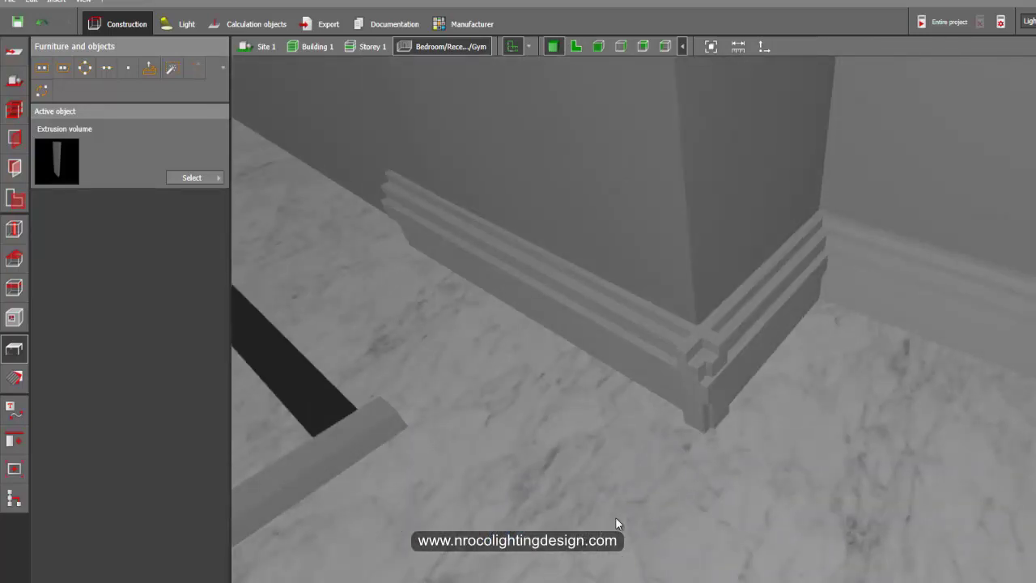
{"action": "right_click_drag", "start_coordinate": [575, 452], "coordinate": [616, 446]}
{"action": "right_click_drag", "start_coordinate": [678, 426], "coordinate": [660, 360]}
{"action": "scroll", "coordinate": [701, 365], "scroll_direction": "up", "scroll_amount": 2}
{"action": "left_click_drag", "start_coordinate": [659, 360], "coordinate": [726, 372]}
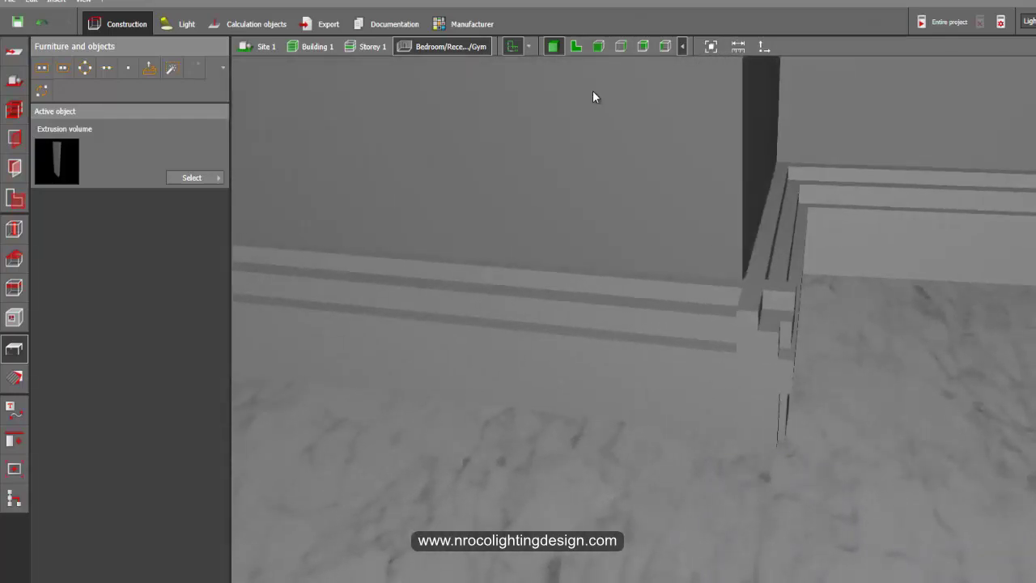
Duplicate both outer-corner mouldings together in floor plan view and move the copies into the room, clear of the walls
{"action": "left_click", "coordinate": [570, 50]}
{"action": "scroll", "coordinate": [643, 216], "scroll_direction": "up", "scroll_amount": 3}
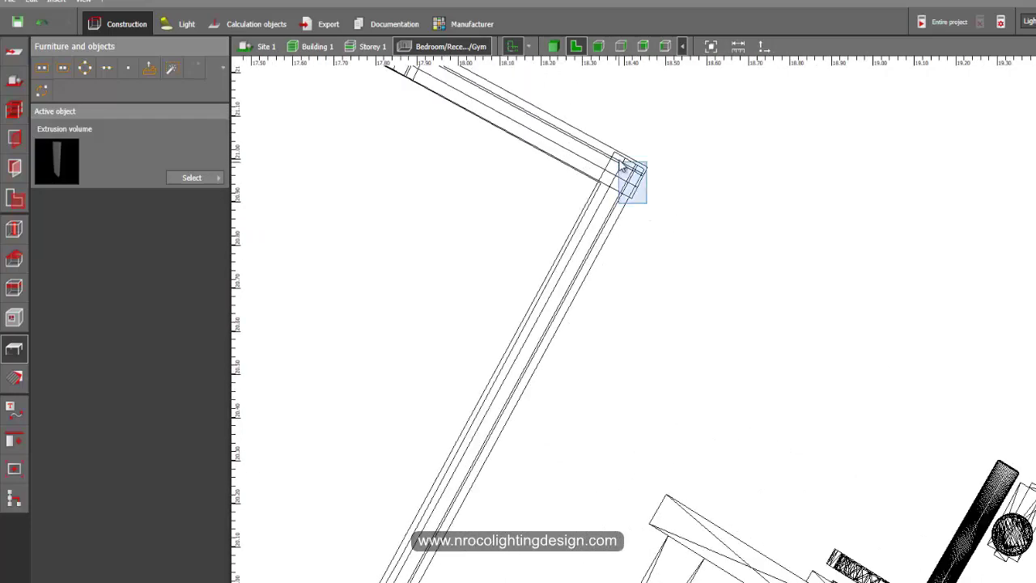
{"action": "left_click", "coordinate": [629, 174]}
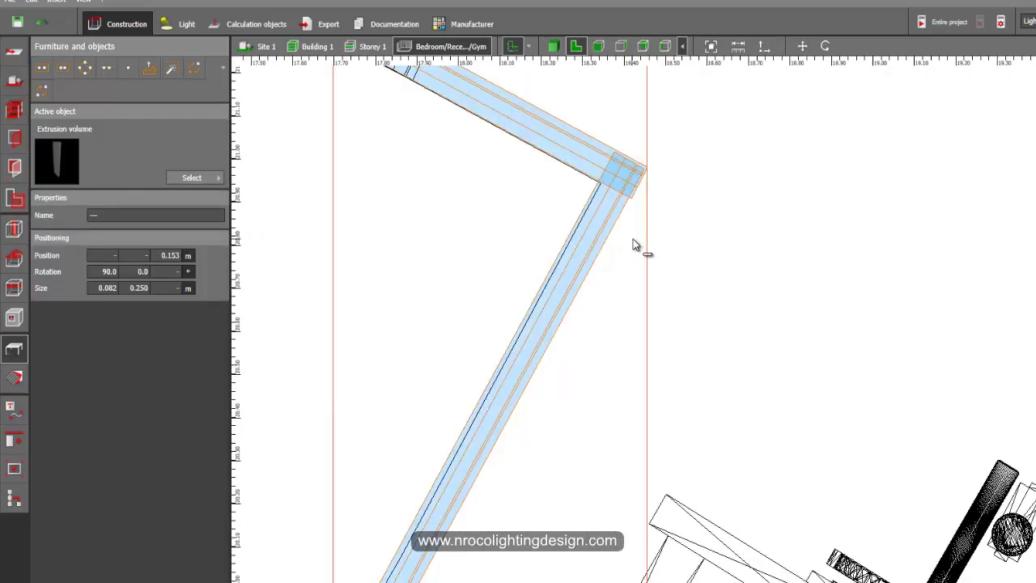
{"action": "left_click", "coordinate": [633, 239]}
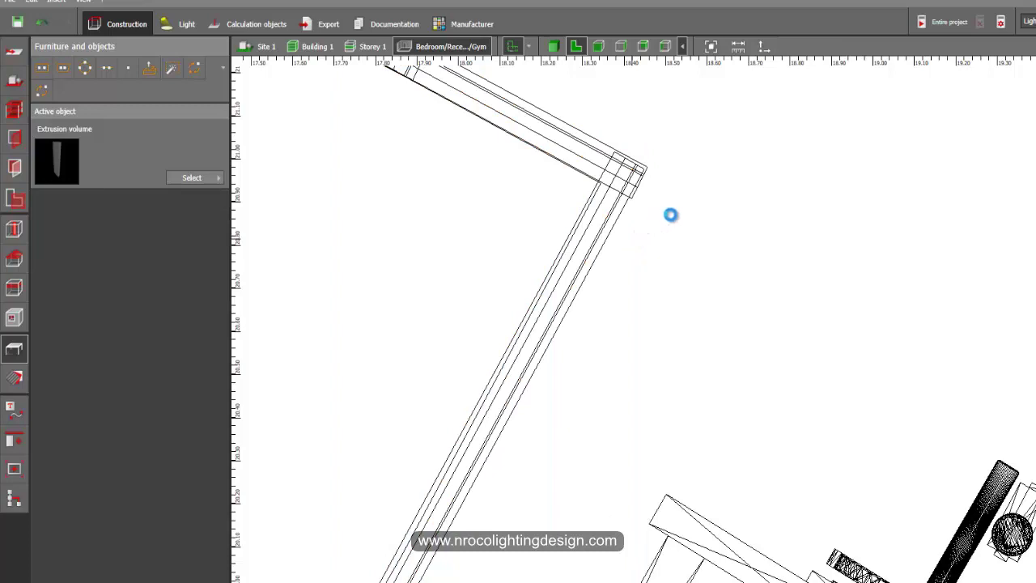
{"action": "middle_click_drag", "start_coordinate": [659, 230], "coordinate": [652, 289]}
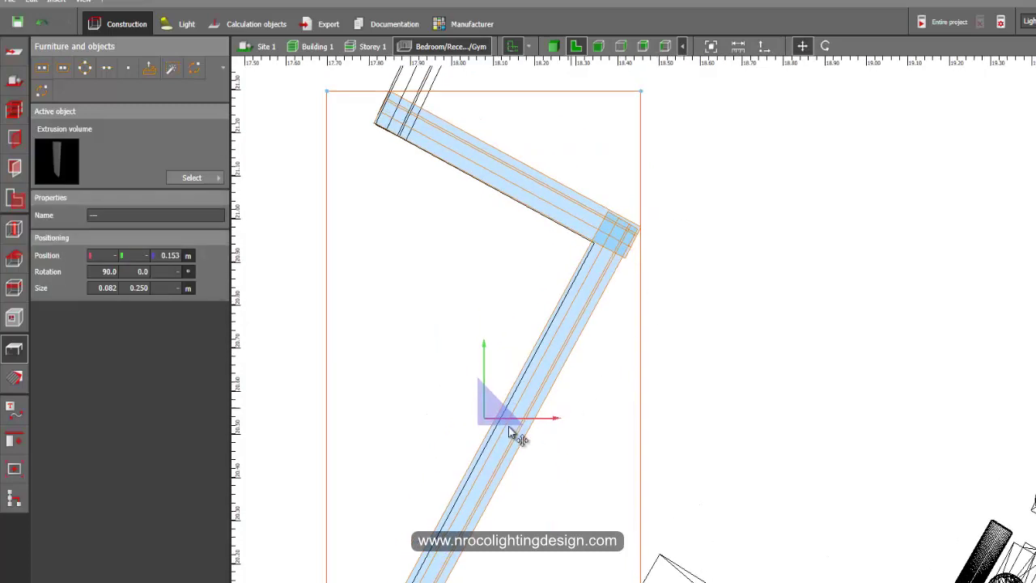
{"action": "left_click_drag", "start_coordinate": [613, 411], "coordinate": [748, 354]}
Scale the copied long moulding down to a corner piece 0.116 m long
{"action": "right_click", "coordinate": [749, 354]}
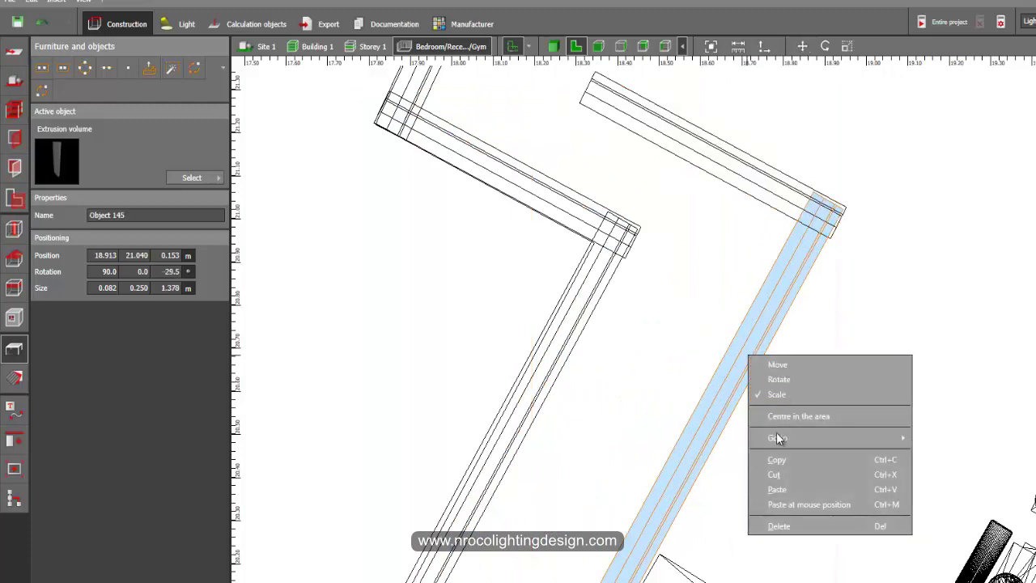
{"action": "middle_click_drag", "start_coordinate": [649, 464], "coordinate": [652, 351]}
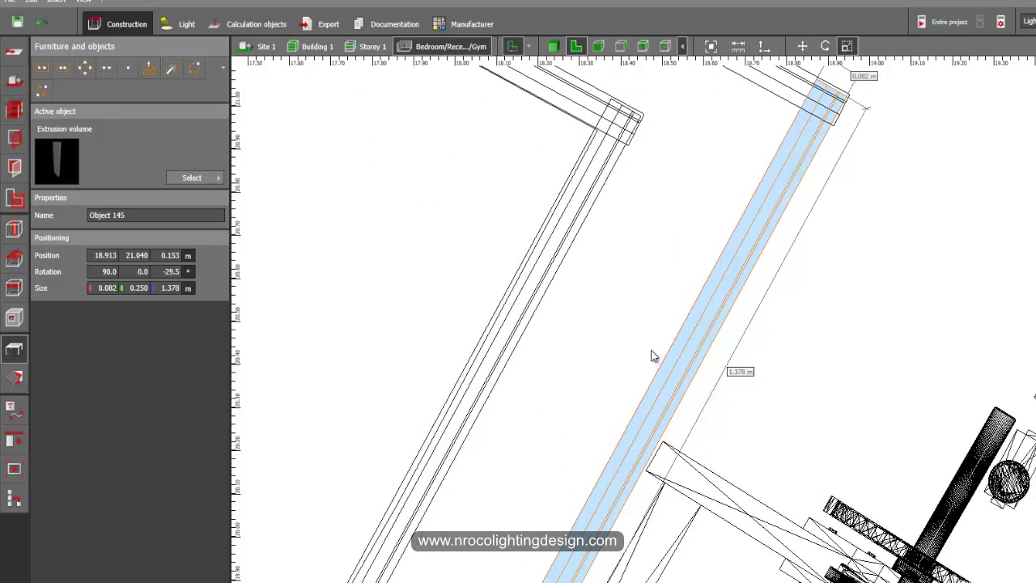
{"action": "left_click_drag", "start_coordinate": [716, 362], "coordinate": [798, 149]}
{"action": "middle_click_drag", "start_coordinate": [715, 147], "coordinate": [641, 334]}
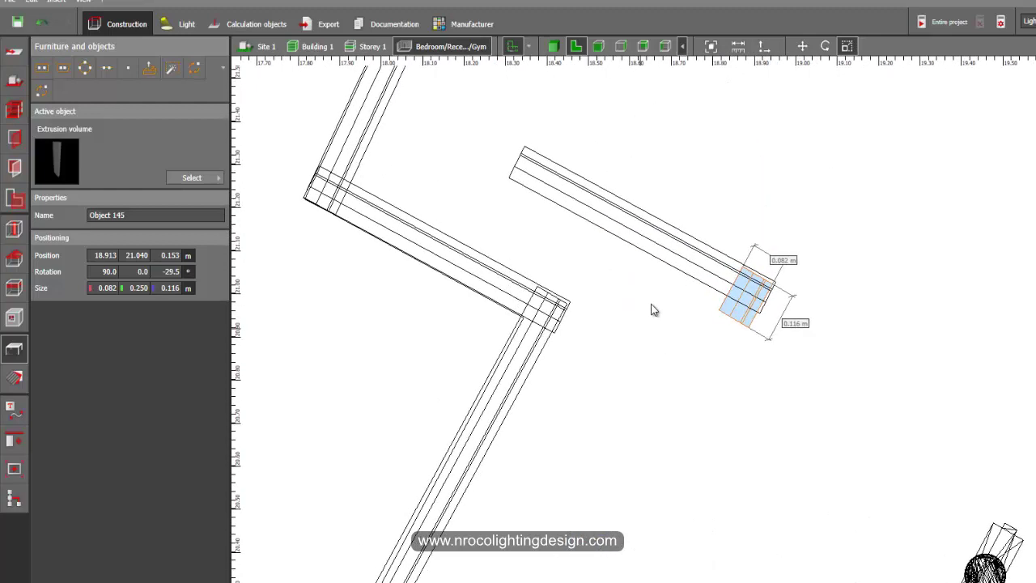
Scale the copied return wall moulding down to a corner piece 0.110 m long
{"action": "left_click", "coordinate": [641, 233]}
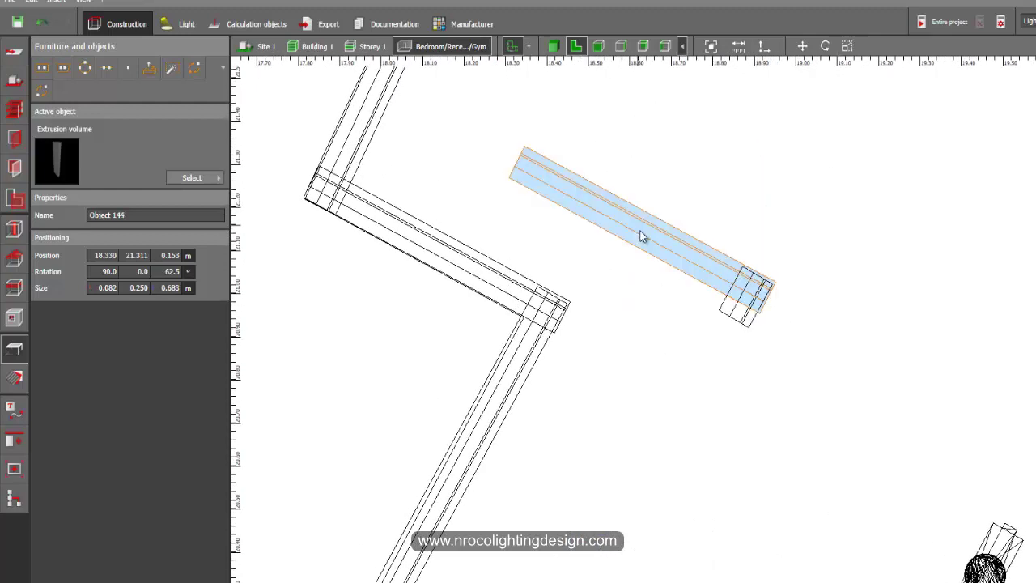
{"action": "right_click", "coordinate": [641, 232]}
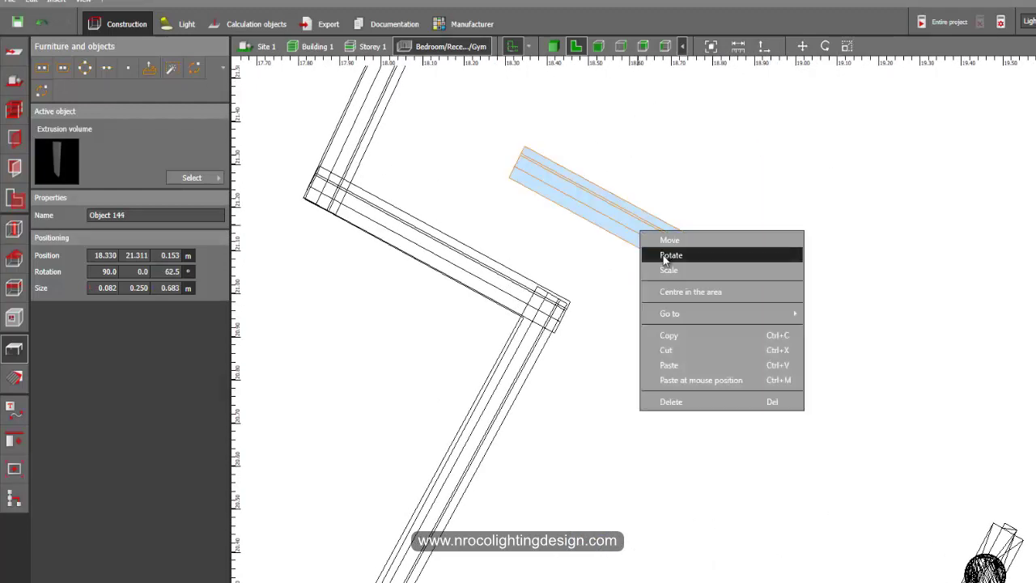
{"action": "left_click", "coordinate": [519, 166]}
{"action": "left_click_drag", "start_coordinate": [521, 166], "coordinate": [742, 313]}
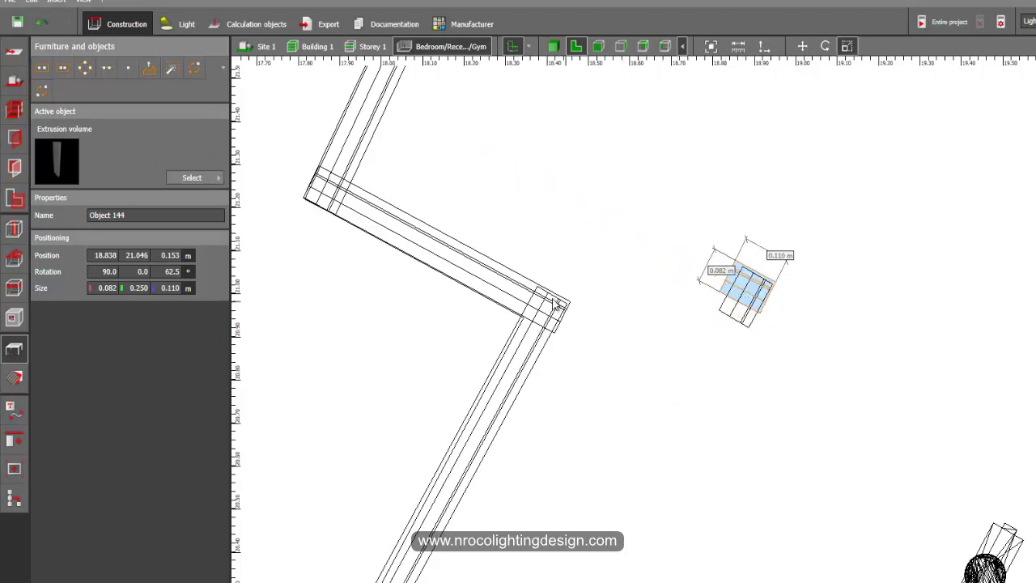
Move the 0.116 m corner piece so its outer corner lines up with the outer corner of the 0.110 m piece
{"action": "scroll", "coordinate": [547, 304], "scroll_direction": "up", "scroll_amount": 1}
{"action": "scroll", "coordinate": [716, 306], "scroll_direction": "up", "scroll_amount": 2}
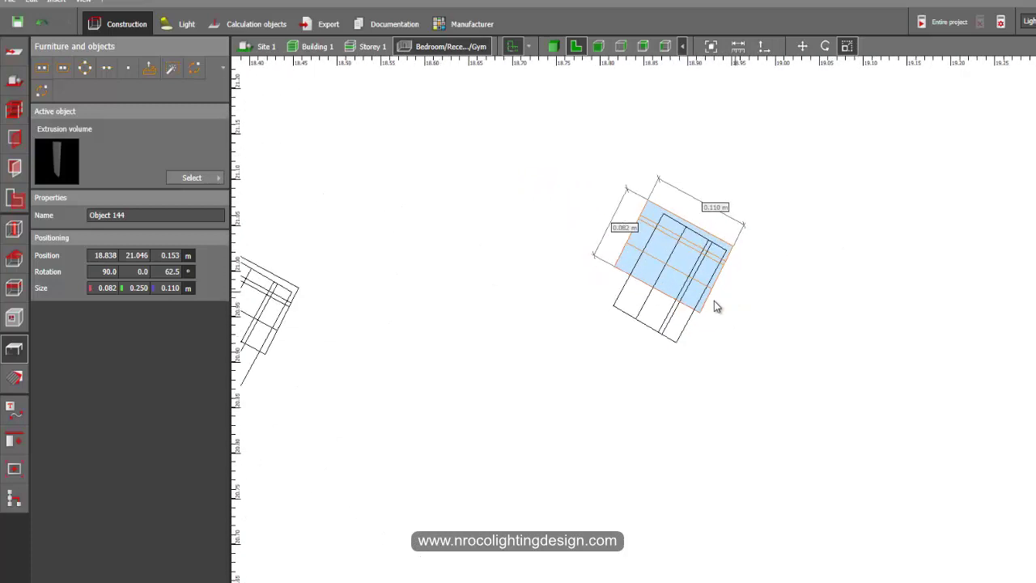
{"action": "right_click", "coordinate": [663, 322]}
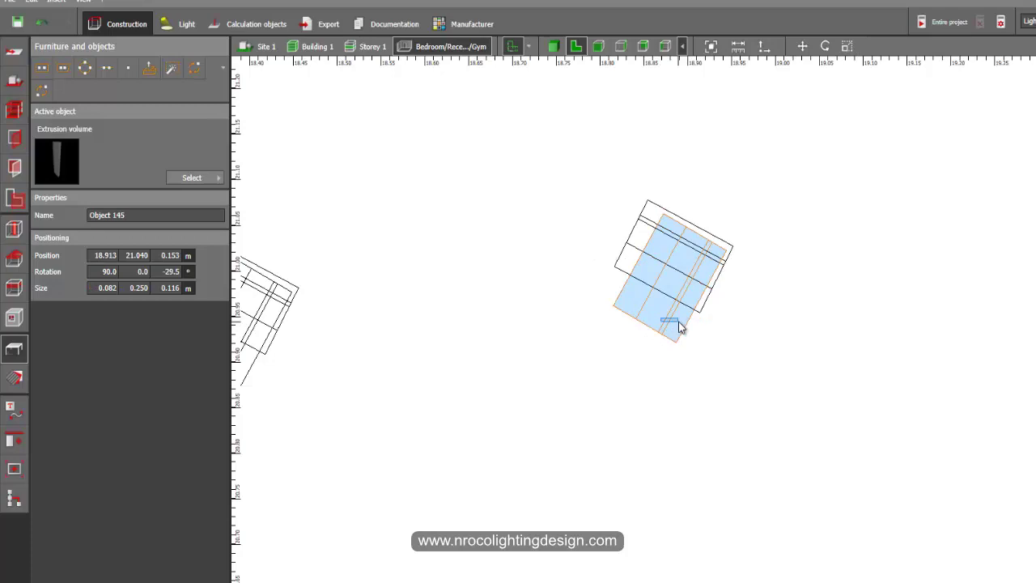
{"action": "right_click", "coordinate": [678, 322]}
{"action": "left_click", "coordinate": [707, 332]}
{"action": "scroll", "coordinate": [722, 259], "scroll_direction": "up", "scroll_amount": 2}
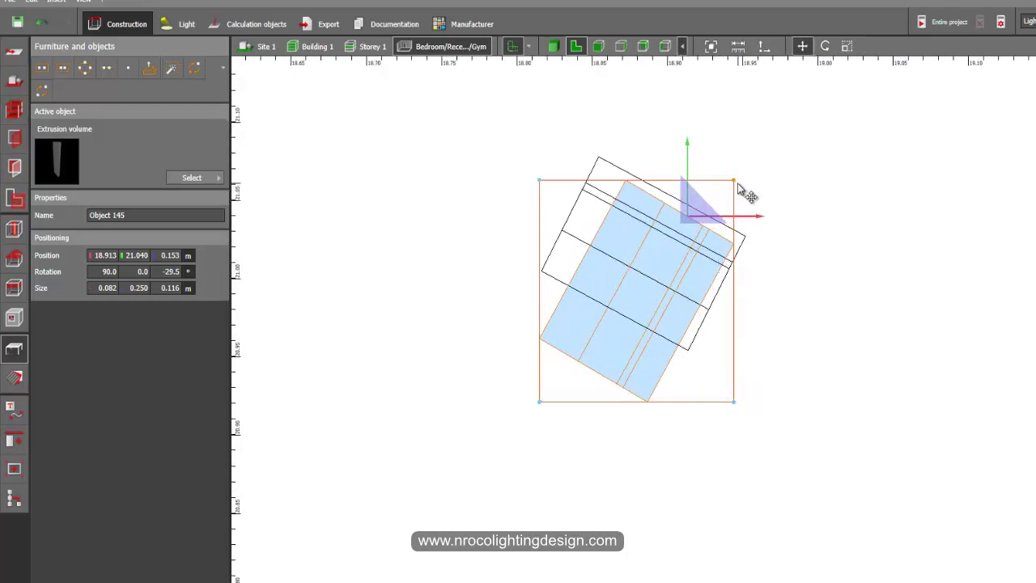
{"action": "left_click_drag", "start_coordinate": [735, 181], "coordinate": [747, 176]}
{"action": "left_click", "coordinate": [662, 360]}
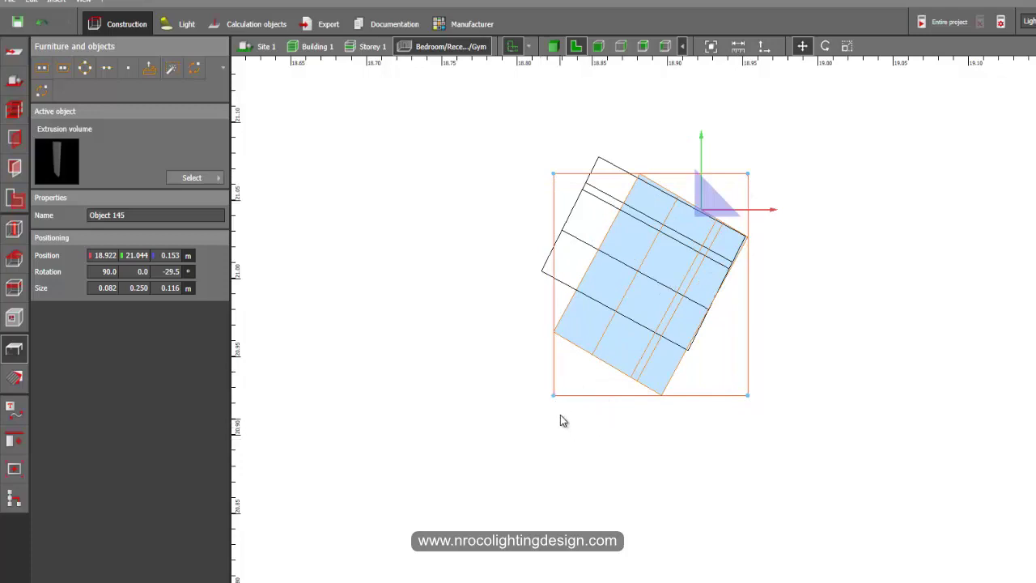
Create a Boolean intersection of the two overlapping short corner pieces
{"action": "left_click", "coordinate": [514, 355]}
{"action": "left_click_drag", "start_coordinate": [746, 432], "coordinate": [512, 202]}
{"action": "scroll", "coordinate": [506, 267], "scroll_direction": "down", "scroll_amount": 2}
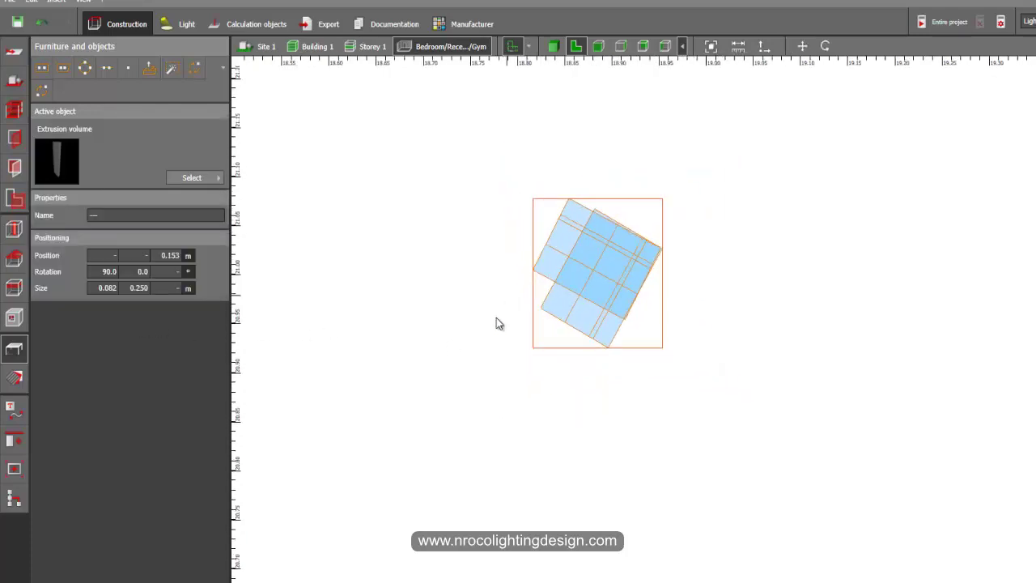
{"action": "left_click", "coordinate": [18, 443]}
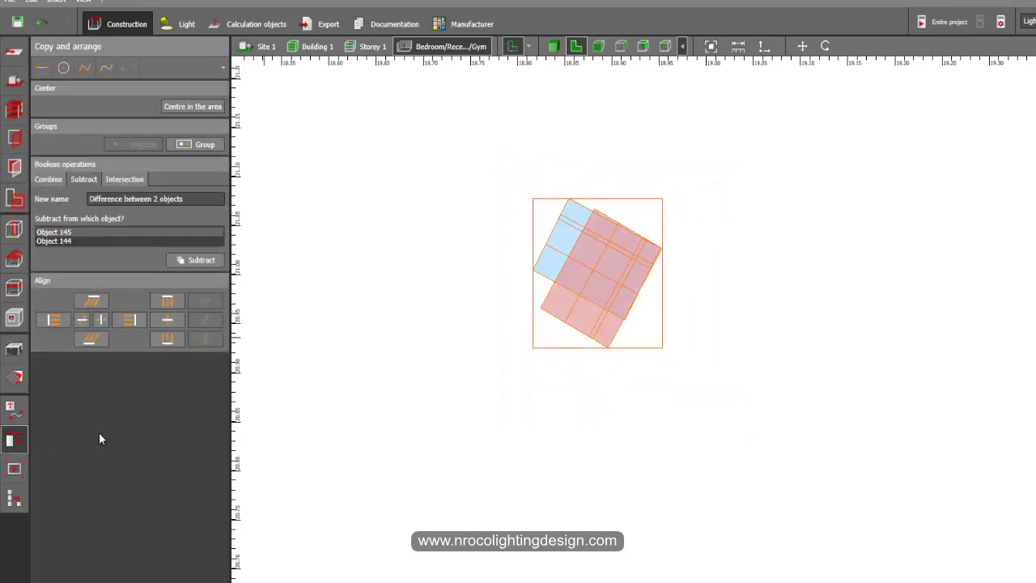
{"action": "left_click", "coordinate": [121, 180]}
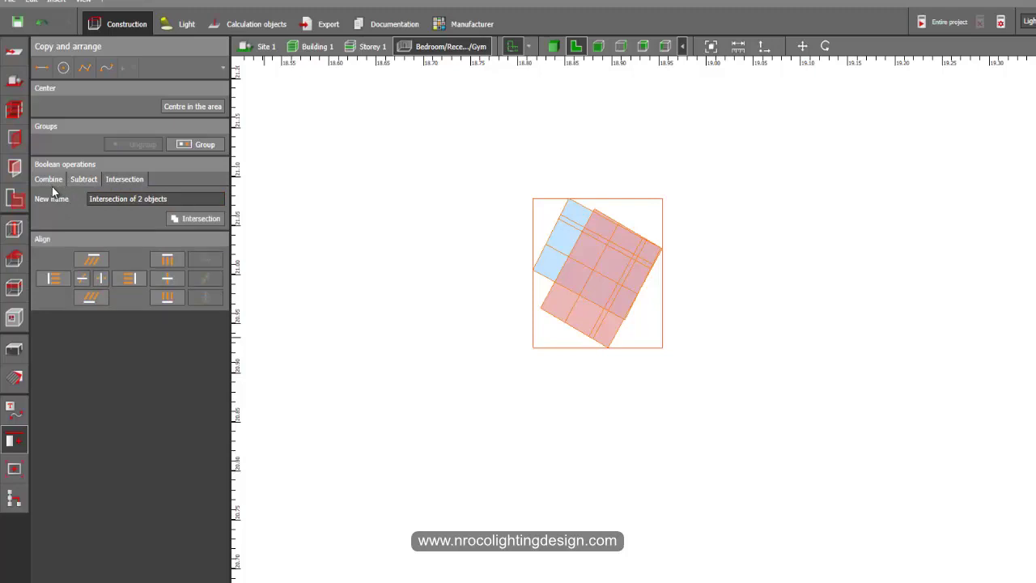
{"action": "left_click", "coordinate": [47, 181]}
{"action": "left_click", "coordinate": [84, 180]}
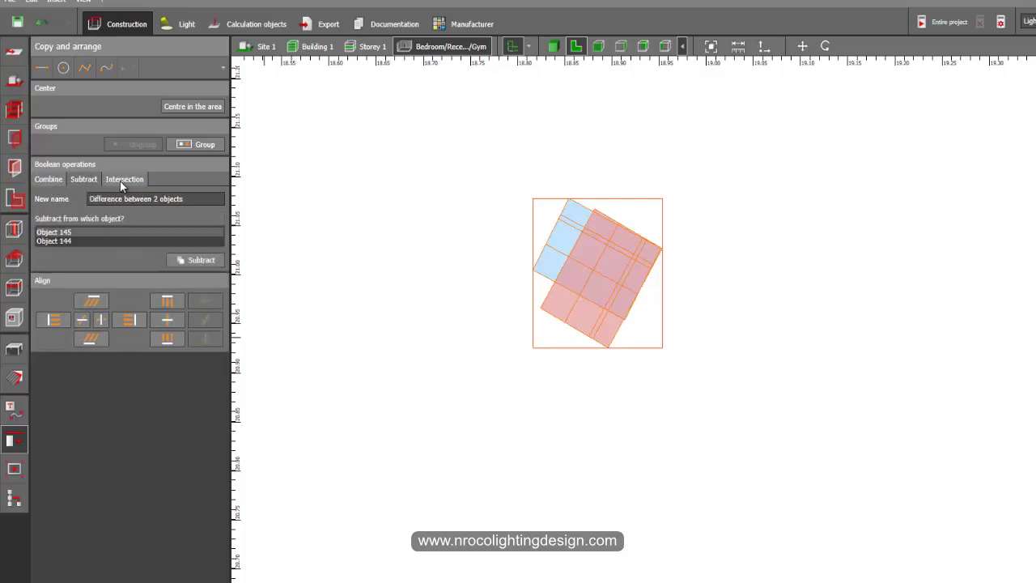
{"action": "left_click", "coordinate": [122, 180]}
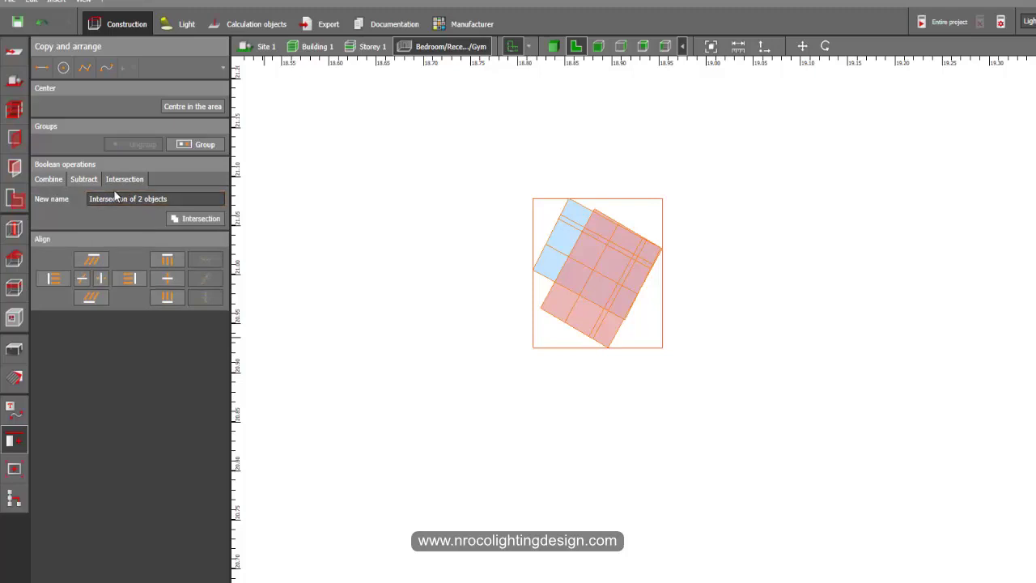
{"action": "left_click", "coordinate": [197, 217]}
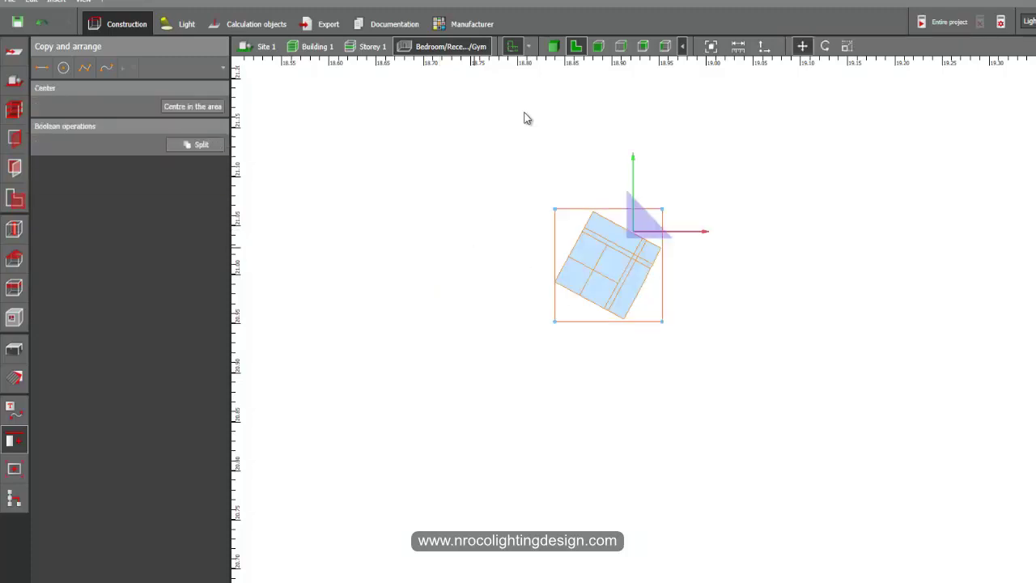
Check the intersected corner piece in 3D and move it in floor plan view onto the outer wall corner
{"action": "left_click", "coordinate": [553, 46]}
{"action": "middle_click_drag", "start_coordinate": [773, 418], "coordinate": [715, 345]}
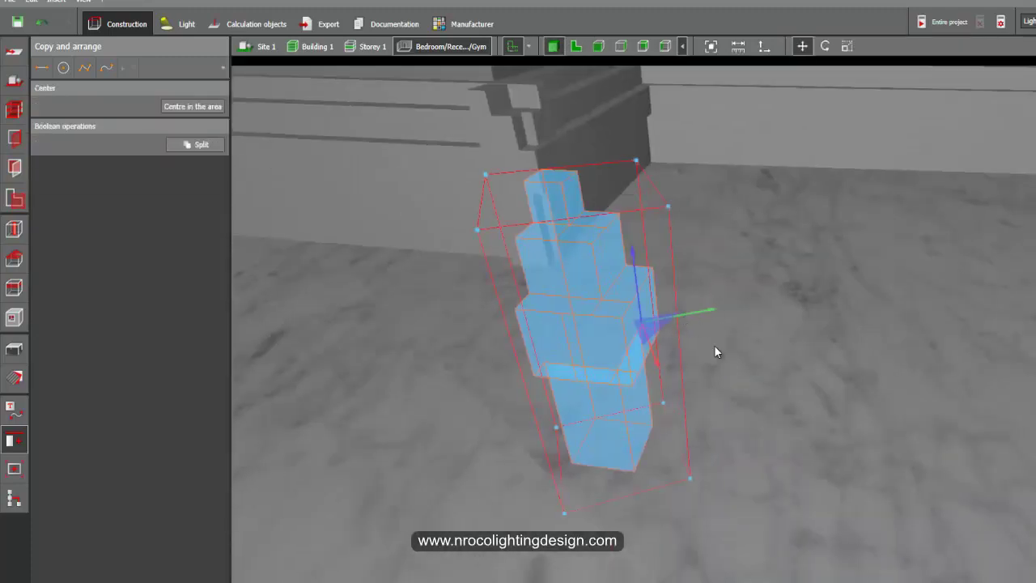
{"action": "left_click", "coordinate": [826, 459]}
{"action": "right_click_drag", "start_coordinate": [695, 452], "coordinate": [674, 455]}
{"action": "middle_click_drag", "start_coordinate": [674, 455], "coordinate": [588, 67]}
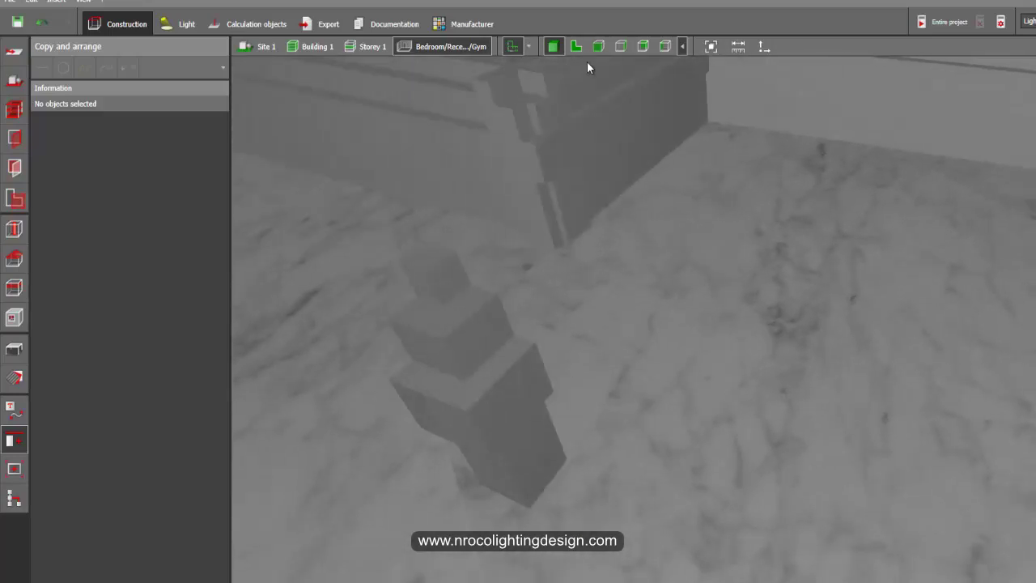
{"action": "left_click", "coordinate": [579, 47]}
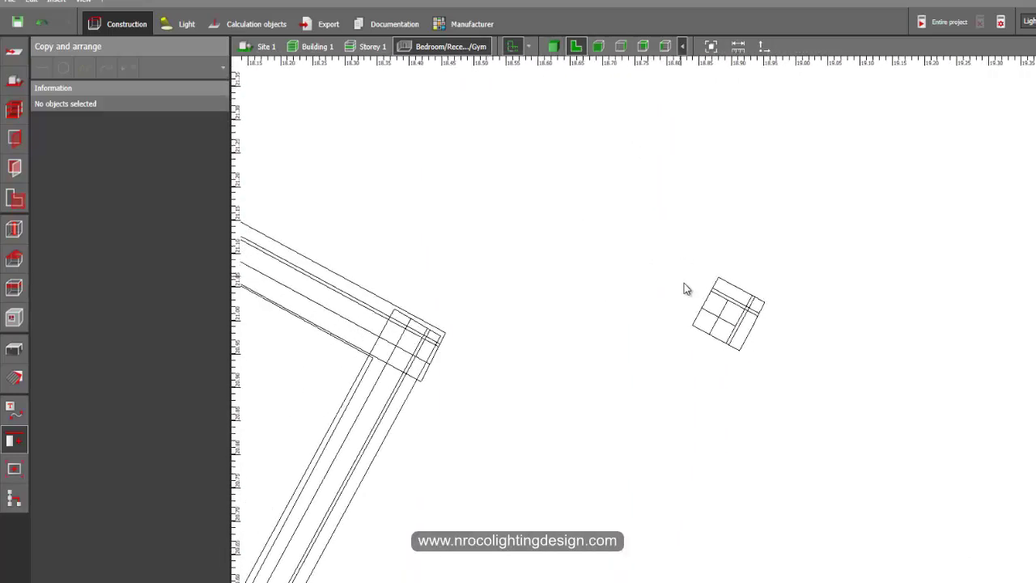
{"action": "right_click", "coordinate": [719, 306]}
{"action": "left_click", "coordinate": [737, 311]}
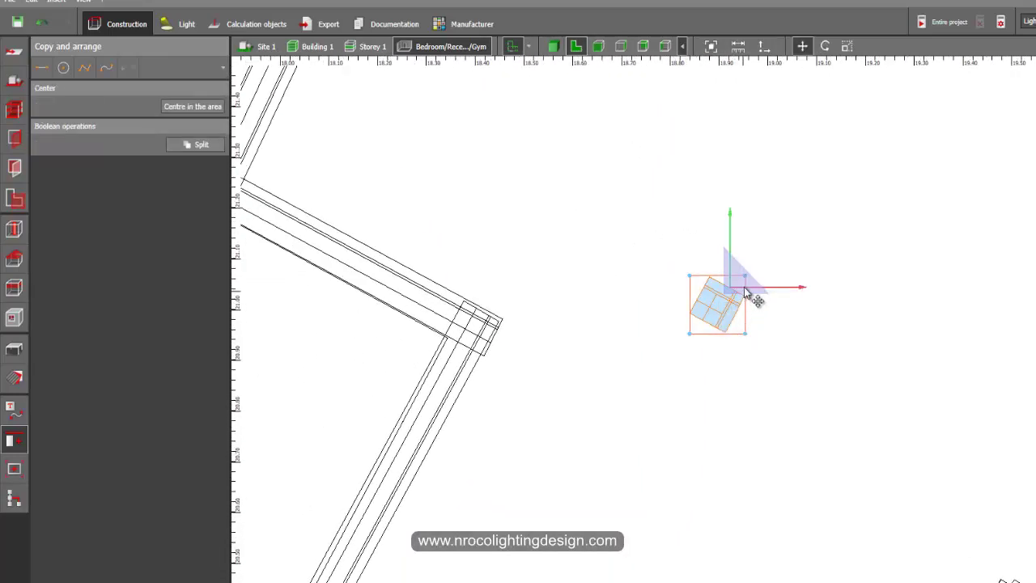
{"action": "left_click_drag", "start_coordinate": [748, 294], "coordinate": [492, 261]}
{"action": "scroll", "coordinate": [508, 324], "scroll_direction": "up", "scroll_amount": 4}
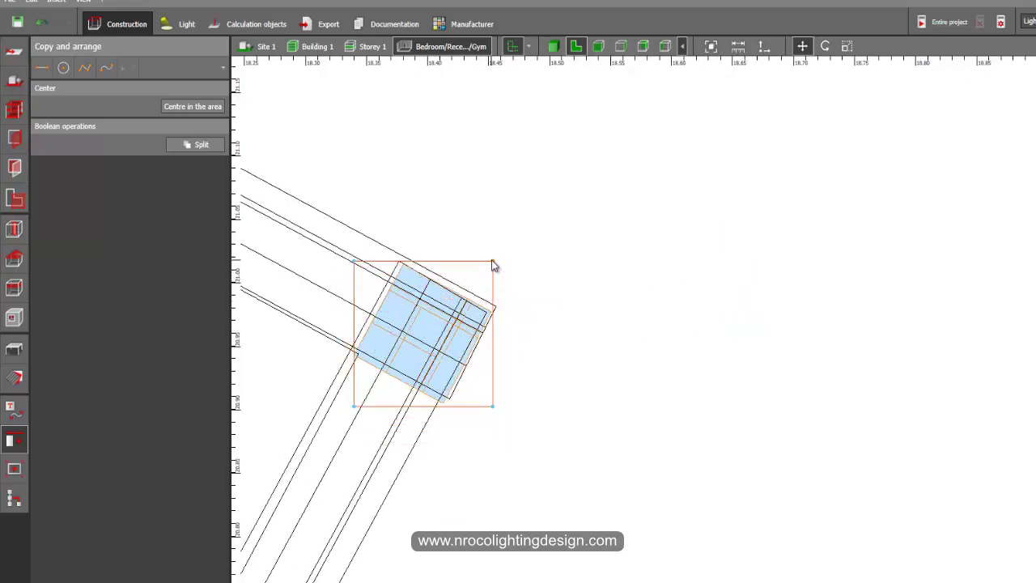
Scale the return wall moulding down to 0.595 m so it ends at the corner piece's edge
{"action": "right_click", "coordinate": [340, 286]}
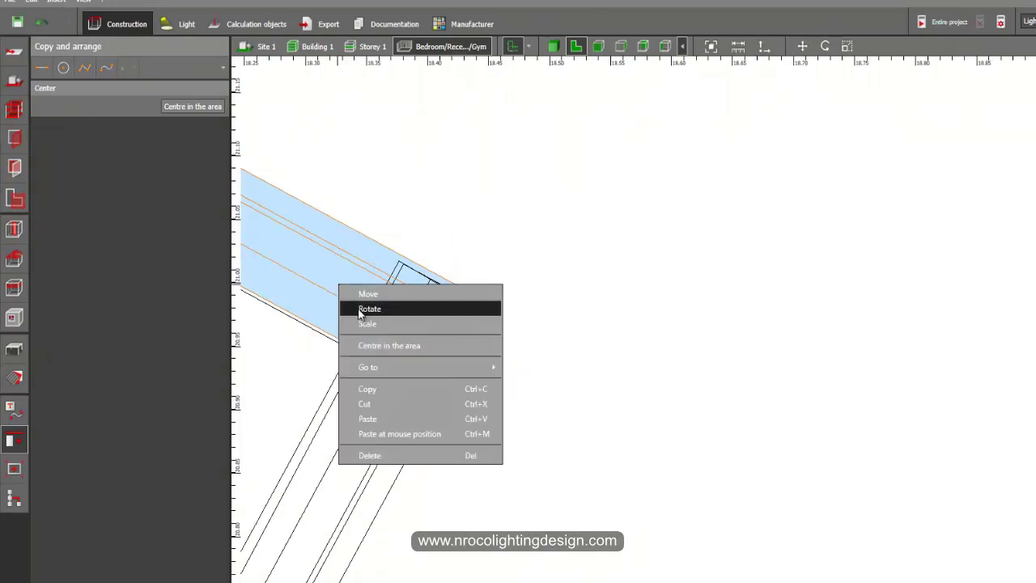
{"action": "left_click", "coordinate": [363, 324]}
{"action": "left_click", "coordinate": [496, 346]}
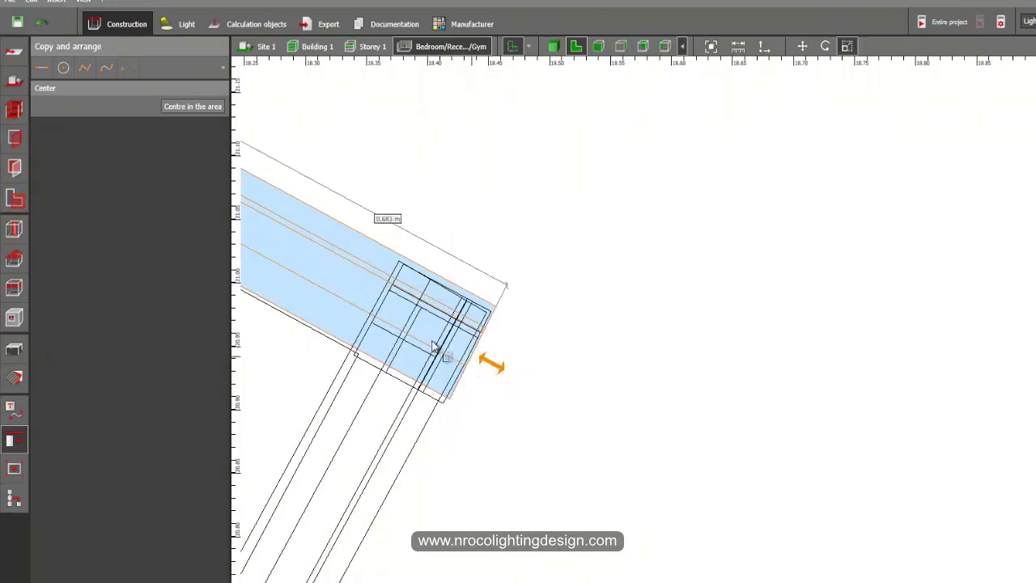
{"action": "left_click_drag", "start_coordinate": [387, 429], "coordinate": [387, 428]}
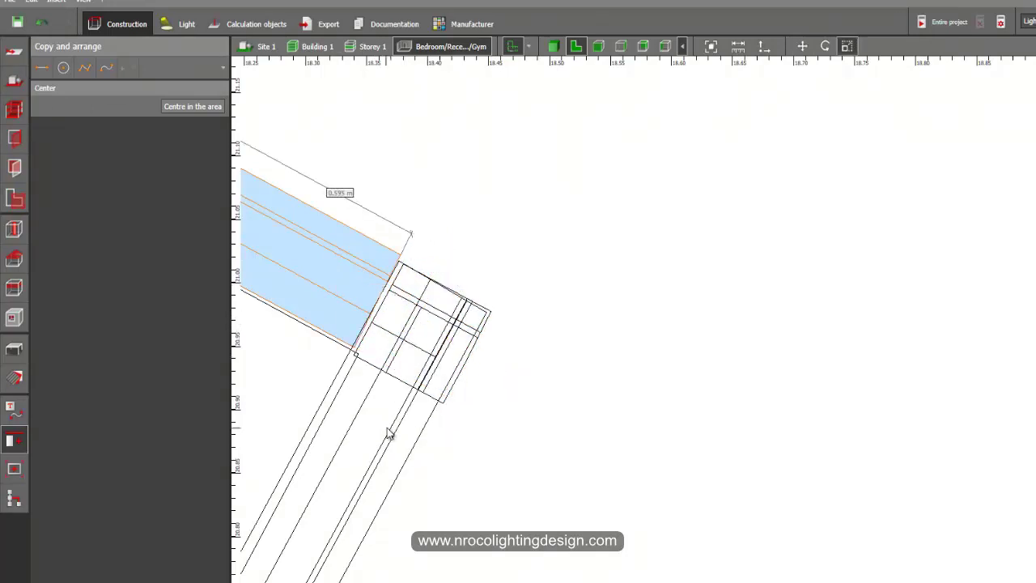
Shorten the long wall moulding by scaling its corner end back to the edge of the corner piece
{"action": "right_click", "coordinate": [388, 430]}
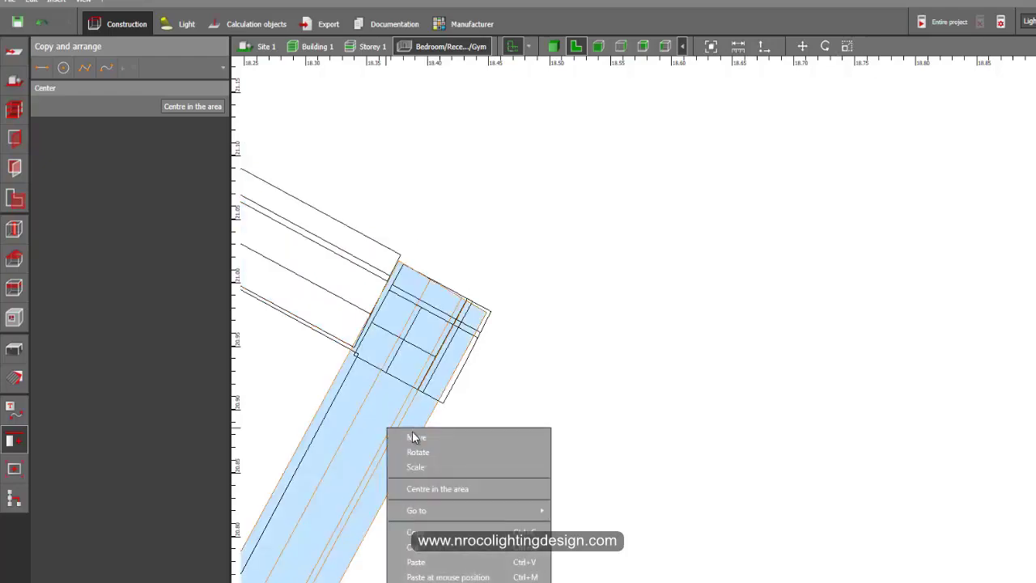
{"action": "left_click", "coordinate": [398, 430]}
{"action": "right_click", "coordinate": [388, 428]}
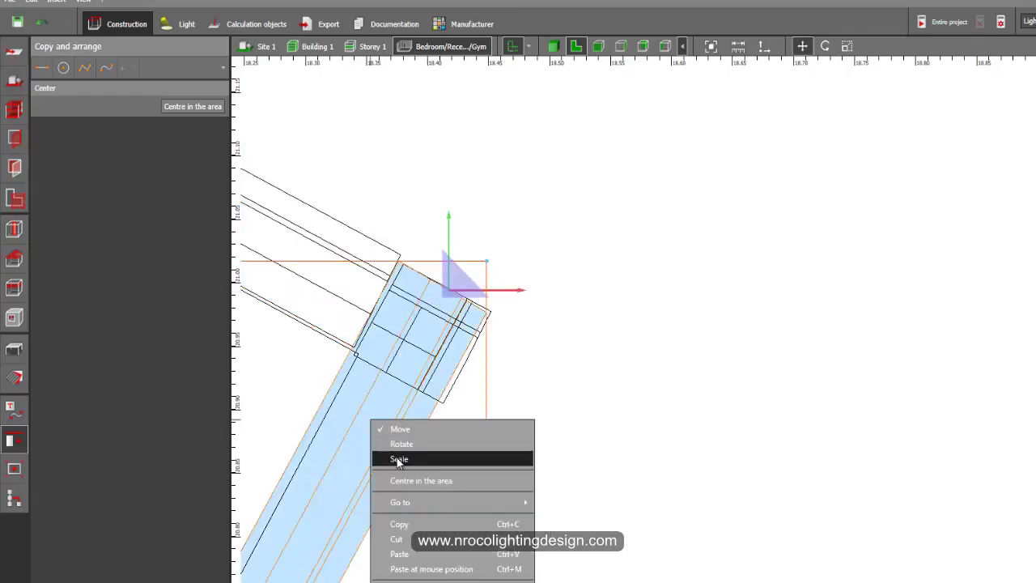
{"action": "key", "text": "Escape"}
{"action": "left_click_drag", "start_coordinate": [456, 285], "coordinate": [402, 375]}
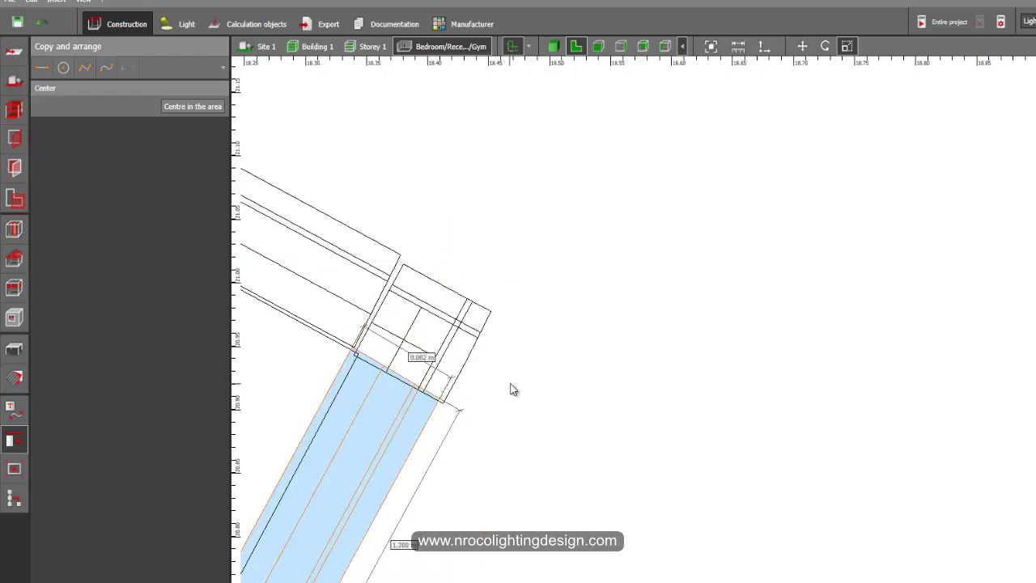
Fine-position the corner piece so it sits flush against the ends of both shortened mouldings
{"action": "right_click", "coordinate": [465, 326]}
{"action": "left_click", "coordinate": [495, 329]}
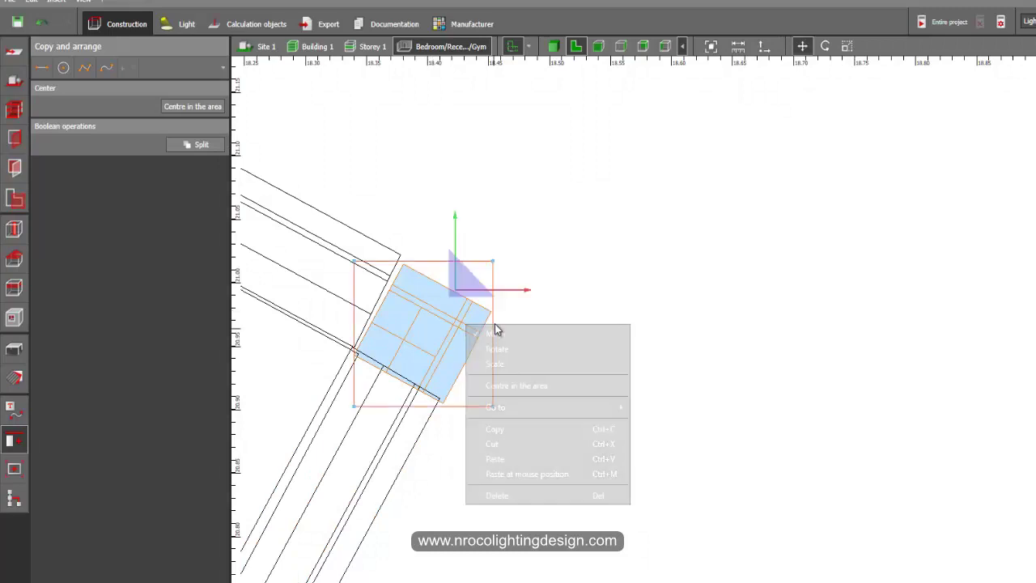
{"action": "left_click_drag", "start_coordinate": [493, 263], "coordinate": [489, 260]}
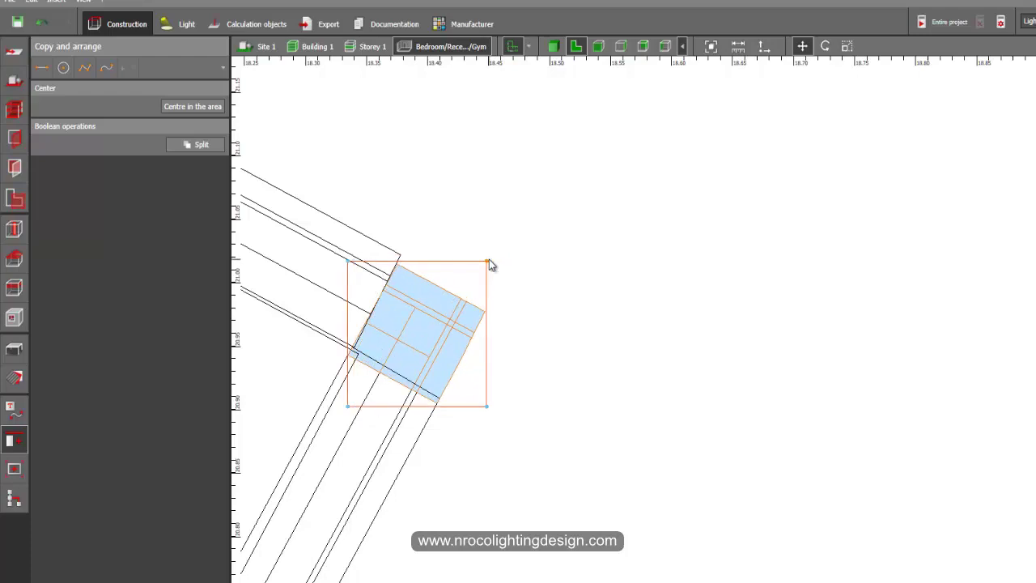
{"action": "scroll", "coordinate": [376, 341], "scroll_direction": "up", "scroll_amount": 1}
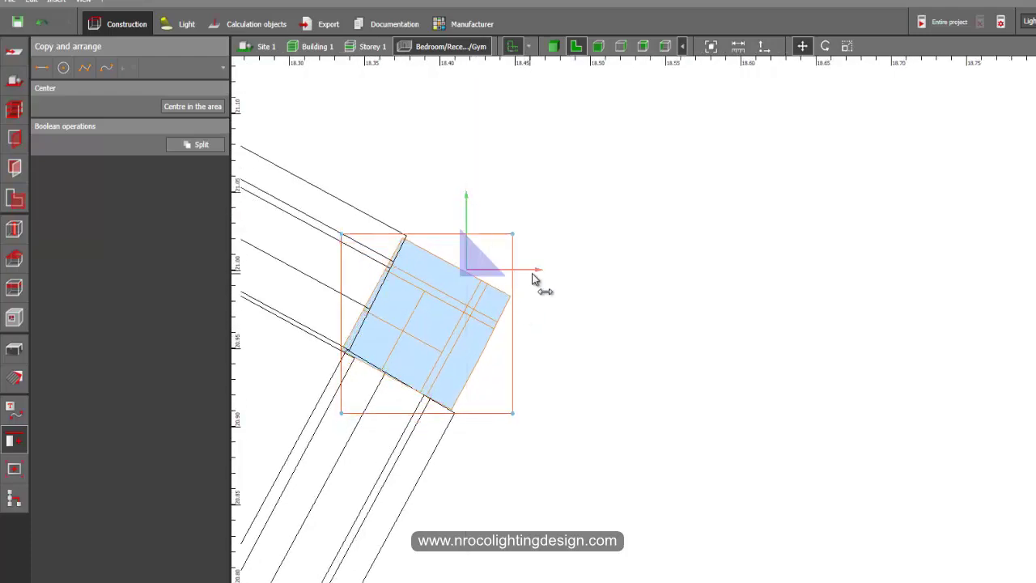
{"action": "left_click_drag", "start_coordinate": [535, 279], "coordinate": [536, 275]}
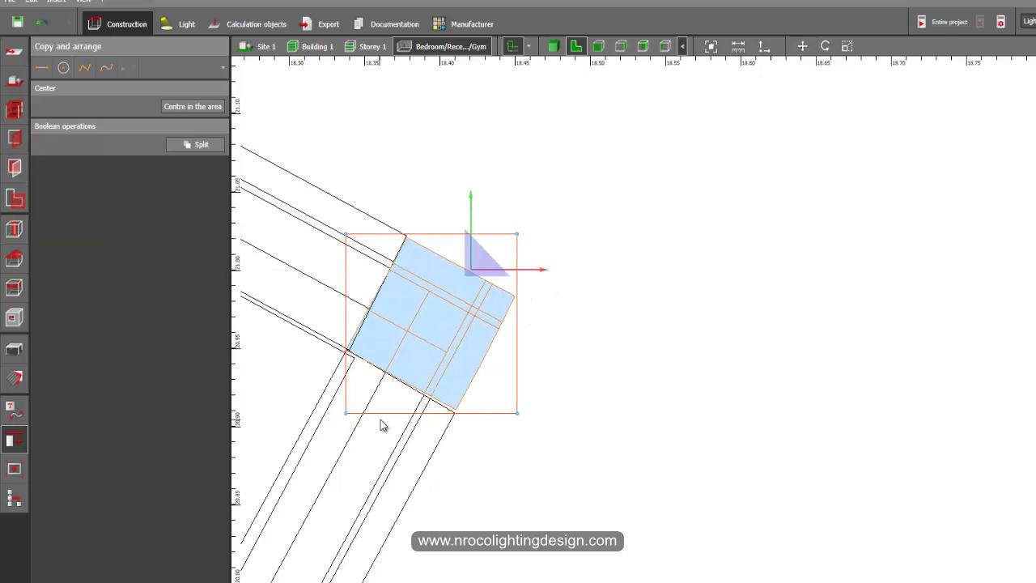
Lengthen the long wall moulding slightly so its end slightly overlaps the corner piece
{"action": "left_click", "coordinate": [380, 420]}
{"action": "right_click", "coordinate": [382, 436]}
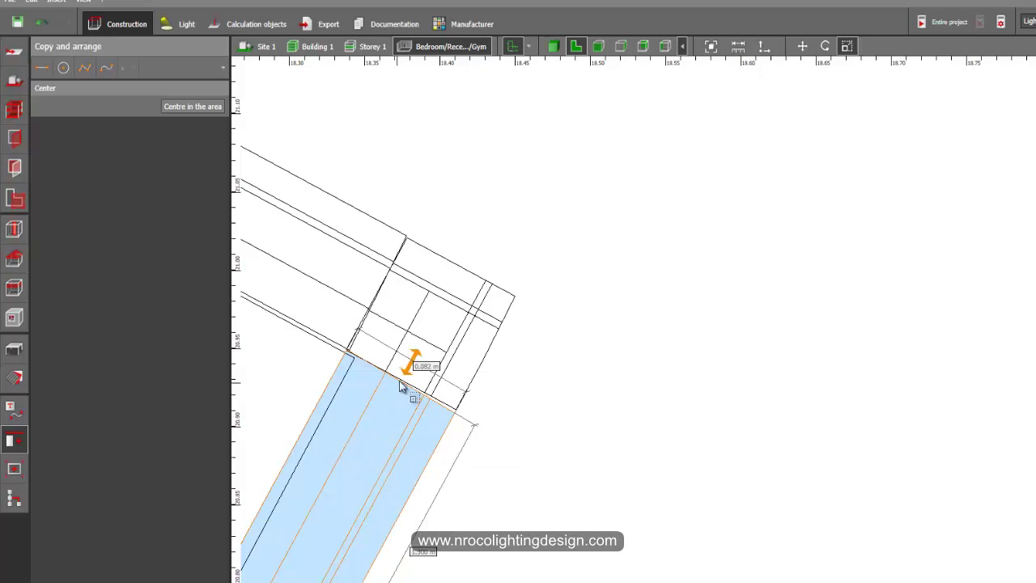
{"action": "left_click_drag", "start_coordinate": [401, 381], "coordinate": [406, 375]}
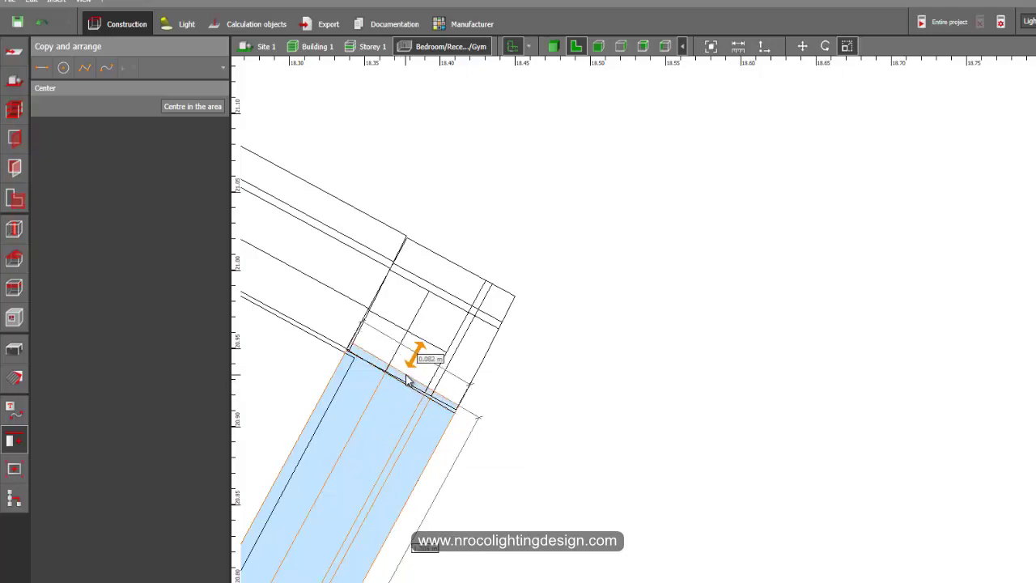
Scale the return wall moulding to 0.602 m so its end slightly overlaps the corner piece
{"action": "left_click", "coordinate": [366, 271]}
{"action": "right_click", "coordinate": [366, 272]}
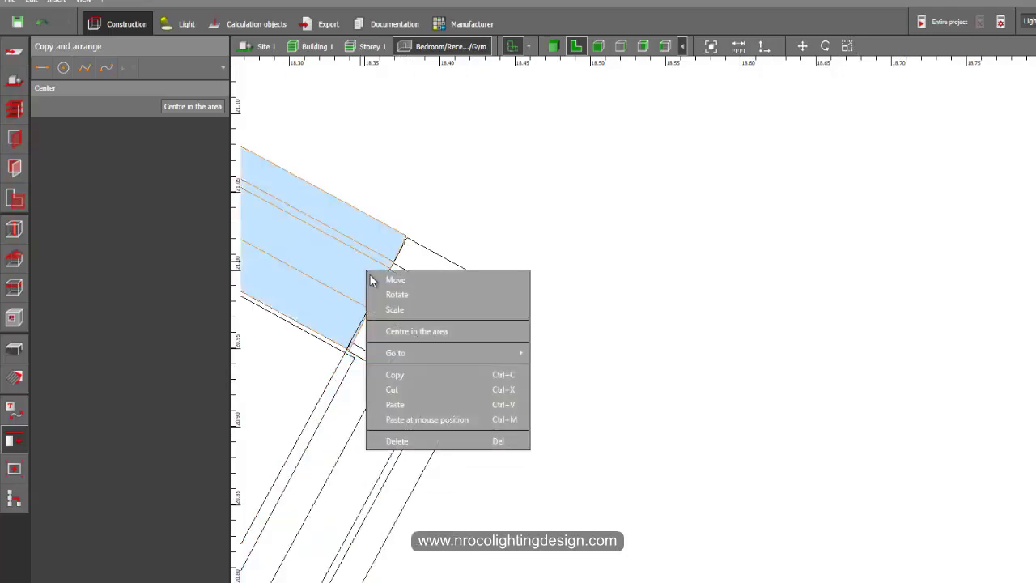
{"action": "left_click", "coordinate": [396, 311]}
{"action": "left_click_drag", "start_coordinate": [376, 295], "coordinate": [387, 301]}
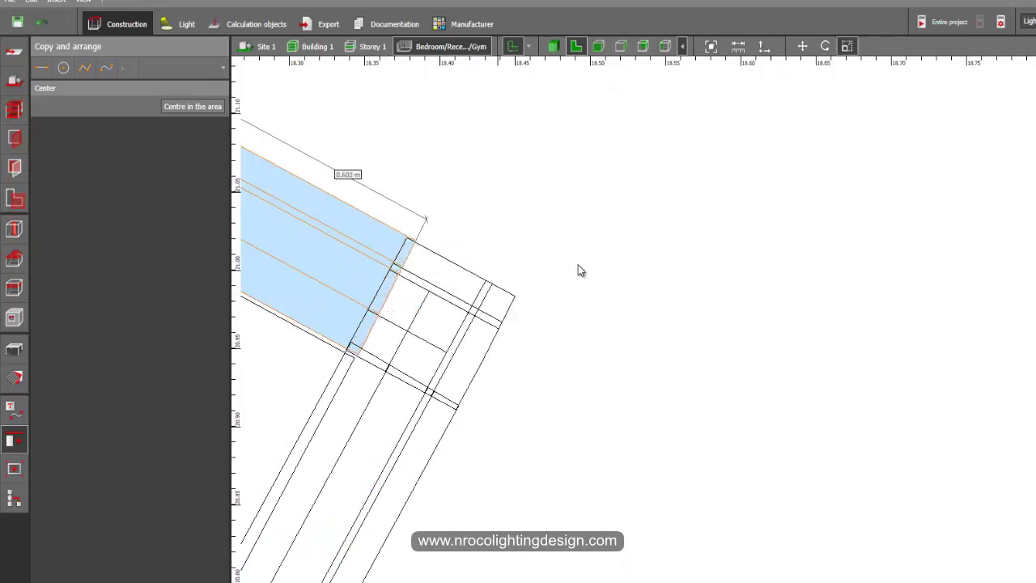
Examine in the 3D view how the mouldings meet at the inner corner and at the outer corner piece
{"action": "left_click", "coordinate": [590, 290]}
{"action": "left_click", "coordinate": [554, 50]}
{"action": "middle_click_drag", "start_coordinate": [622, 280], "coordinate": [670, 426]}
{"action": "right_click_drag", "start_coordinate": [671, 429], "coordinate": [604, 456]}
{"action": "left_click_drag", "start_coordinate": [603, 461], "coordinate": [597, 324]}
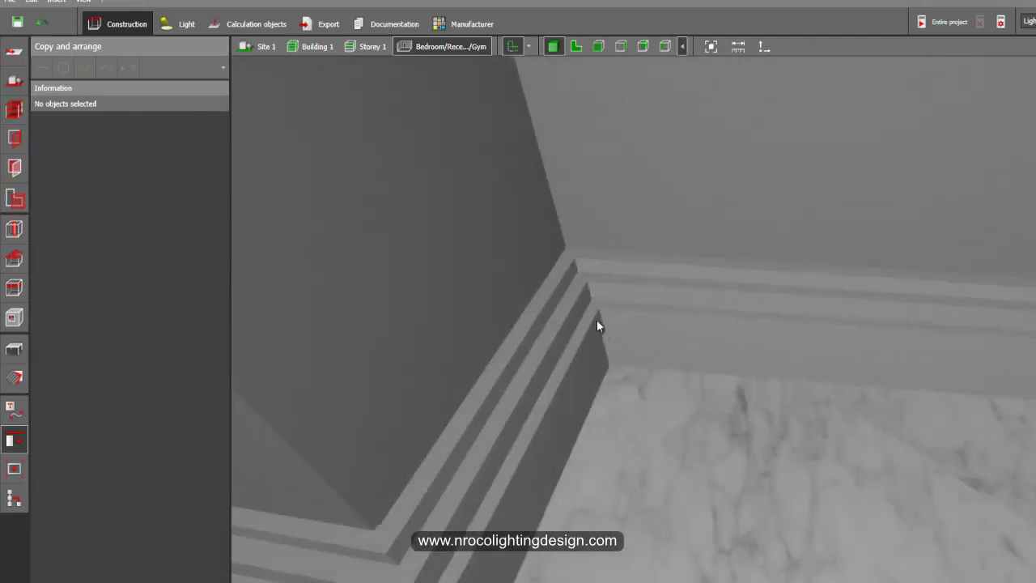
{"action": "left_click", "coordinate": [604, 303]}
{"action": "left_click", "coordinate": [613, 295]}
{"action": "middle_click_drag", "start_coordinate": [827, 454], "coordinate": [753, 428]}
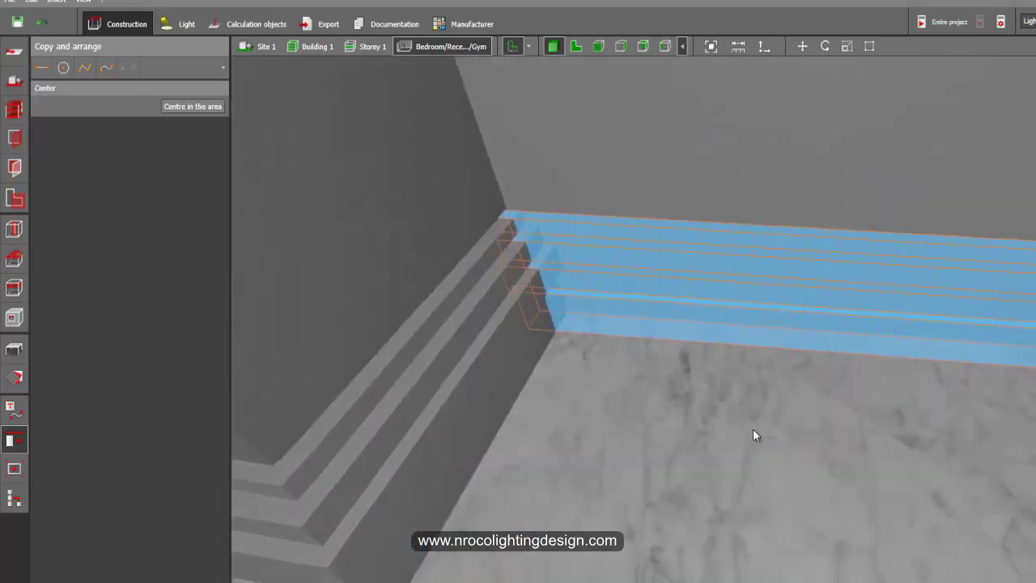
{"action": "left_click", "coordinate": [660, 434]}
{"action": "scroll", "coordinate": [659, 434], "scroll_direction": "down", "scroll_amount": 1}
{"action": "middle_click_drag", "start_coordinate": [659, 434], "coordinate": [768, 393]}
{"action": "left_click_drag", "start_coordinate": [770, 392], "coordinate": [714, 518]}
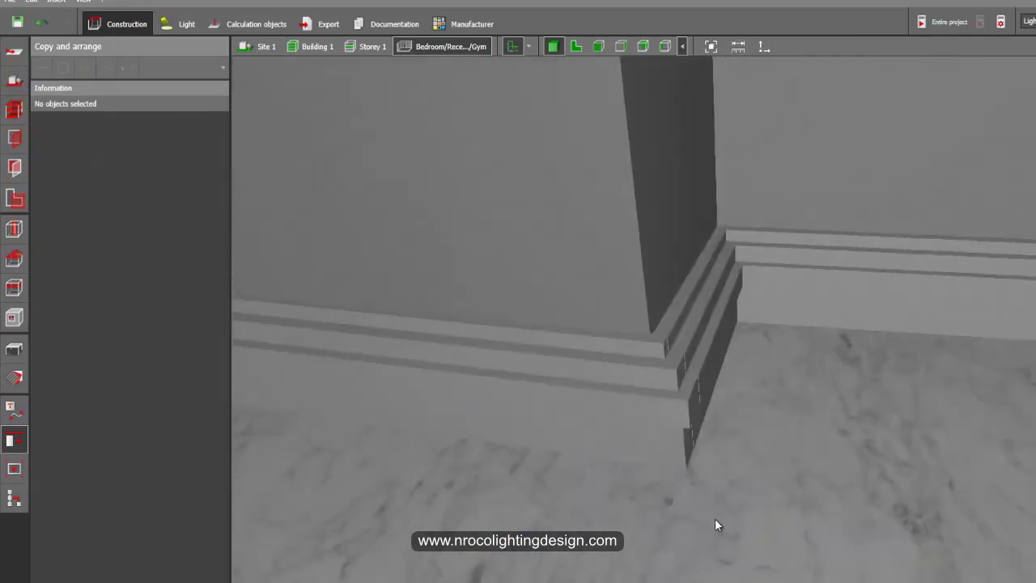
{"action": "scroll", "coordinate": [677, 388], "scroll_direction": "up", "scroll_amount": 2}
{"action": "left_click", "coordinate": [672, 405]}
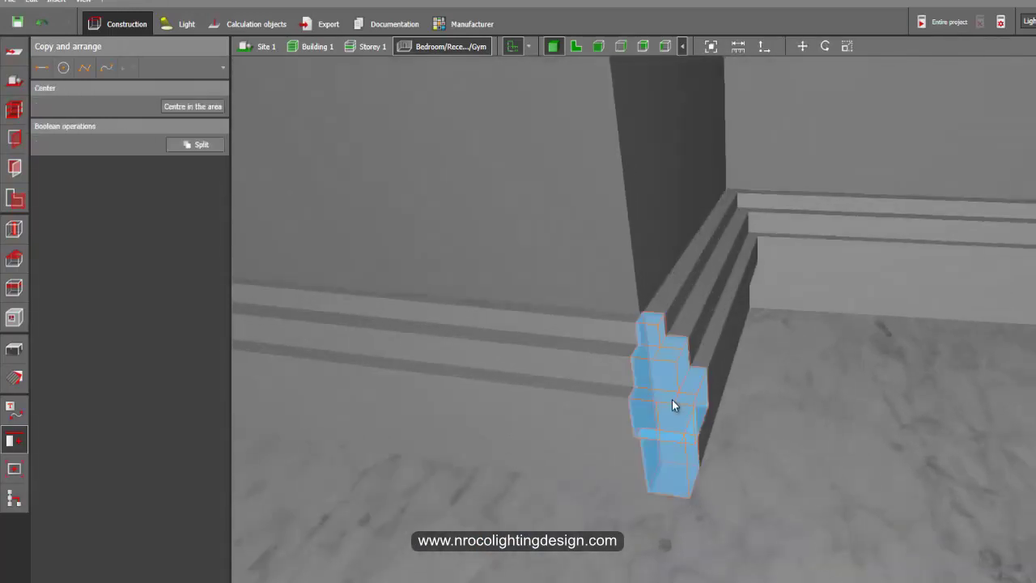
{"action": "key", "text": "Delete"}
Scale the long wall moulding to about 3.874 m so it reaches the far outer wall corner
{"action": "left_click_drag", "start_coordinate": [731, 527], "coordinate": [814, 498]}
{"action": "left_click", "coordinate": [576, 46]}
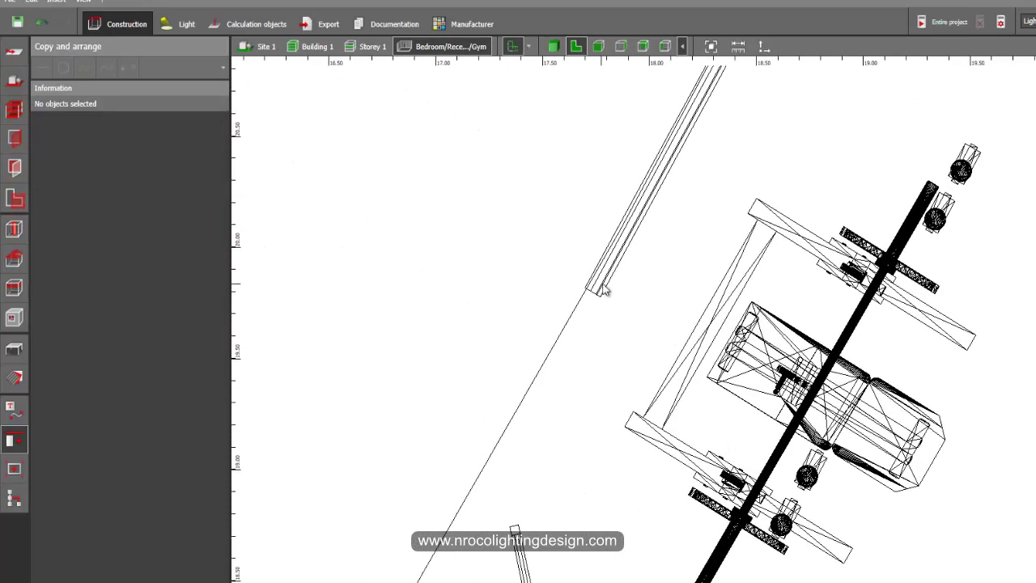
{"action": "right_click", "coordinate": [600, 290]}
{"action": "left_click", "coordinate": [623, 324]}
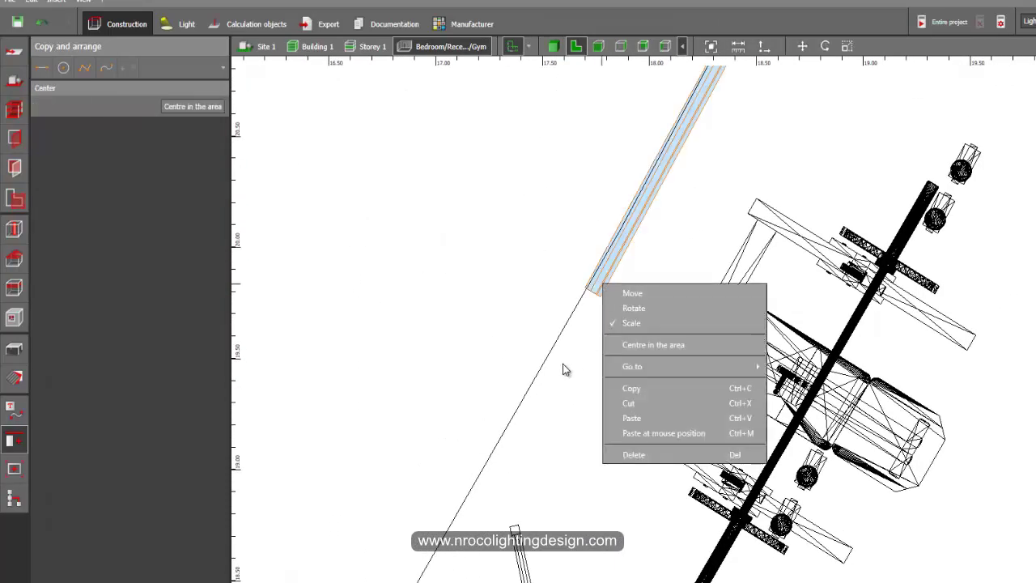
{"action": "middle_click_drag", "start_coordinate": [553, 362], "coordinate": [698, 191]}
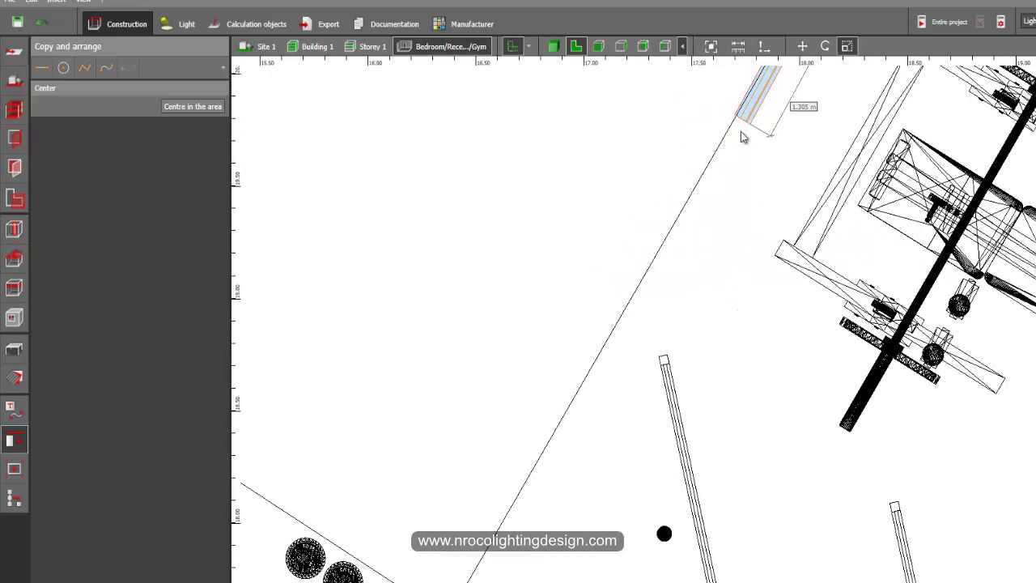
{"action": "left_click_drag", "start_coordinate": [738, 138], "coordinate": [552, 488]}
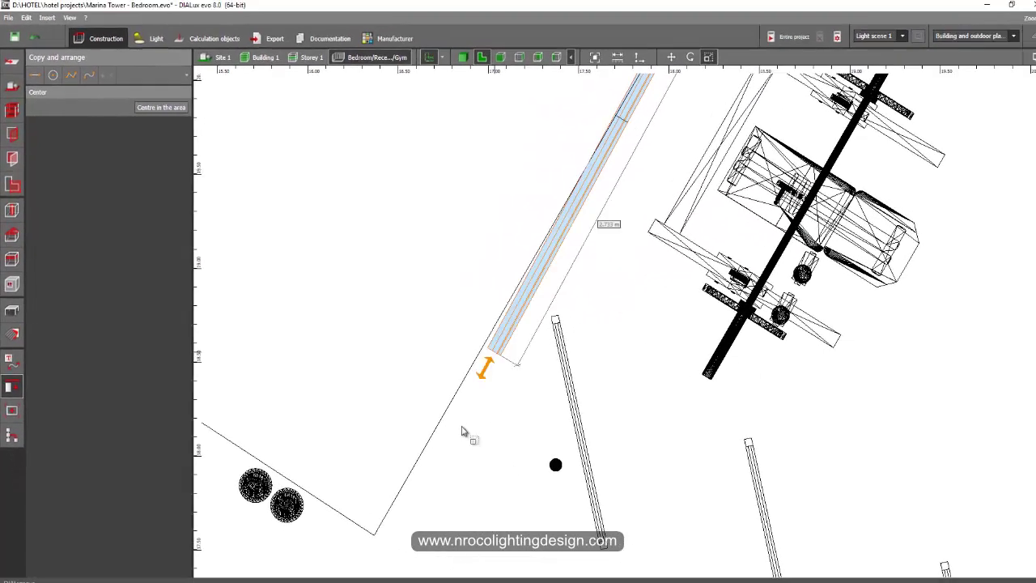
{"action": "left_click_drag", "start_coordinate": [461, 432], "coordinate": [368, 528]}
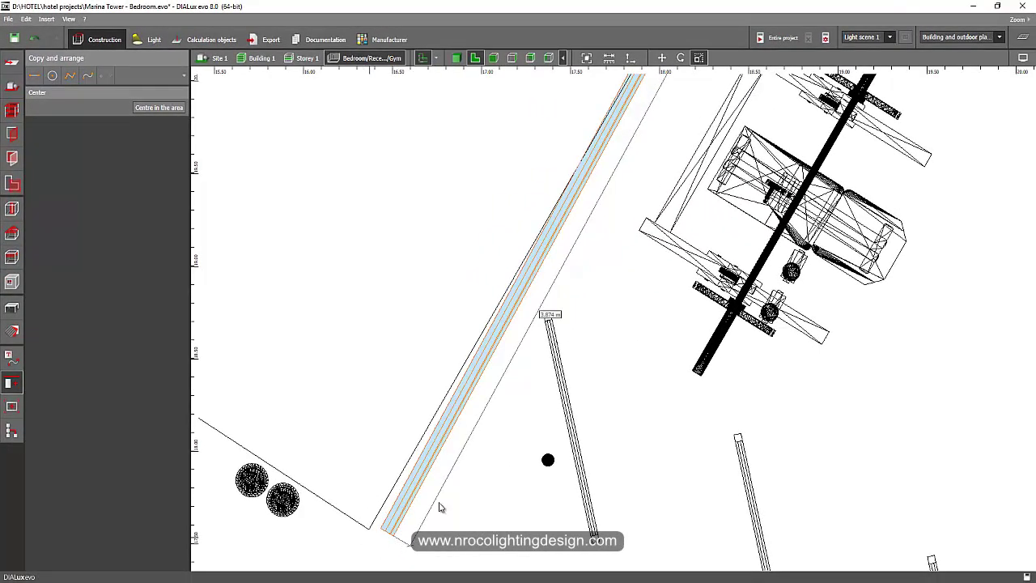
Copy the outer corner piece and place the copy near the far end of the long wall moulding
{"action": "middle_click_drag", "start_coordinate": [440, 508], "coordinate": [547, 333]}
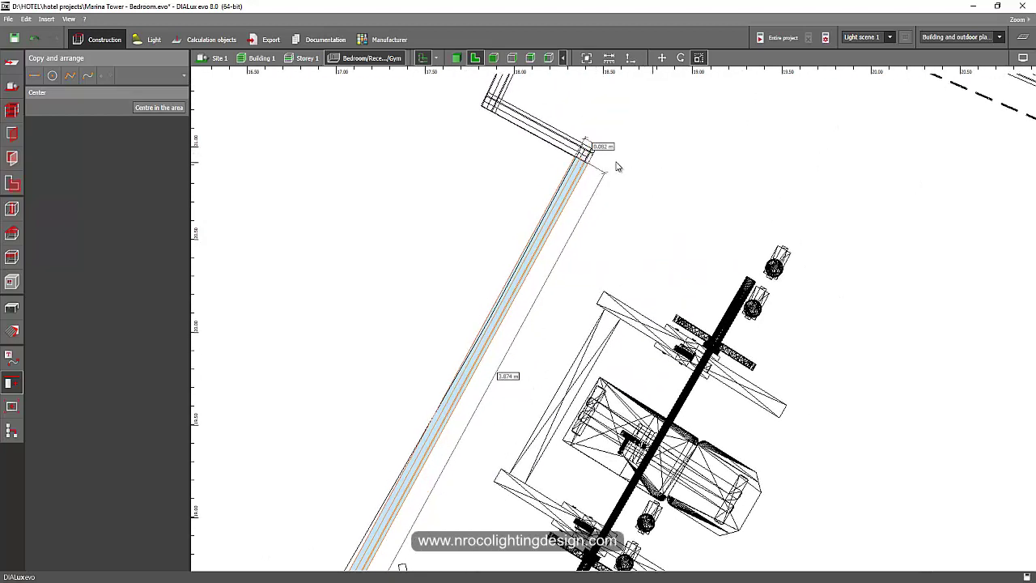
{"action": "left_click", "coordinate": [589, 158]}
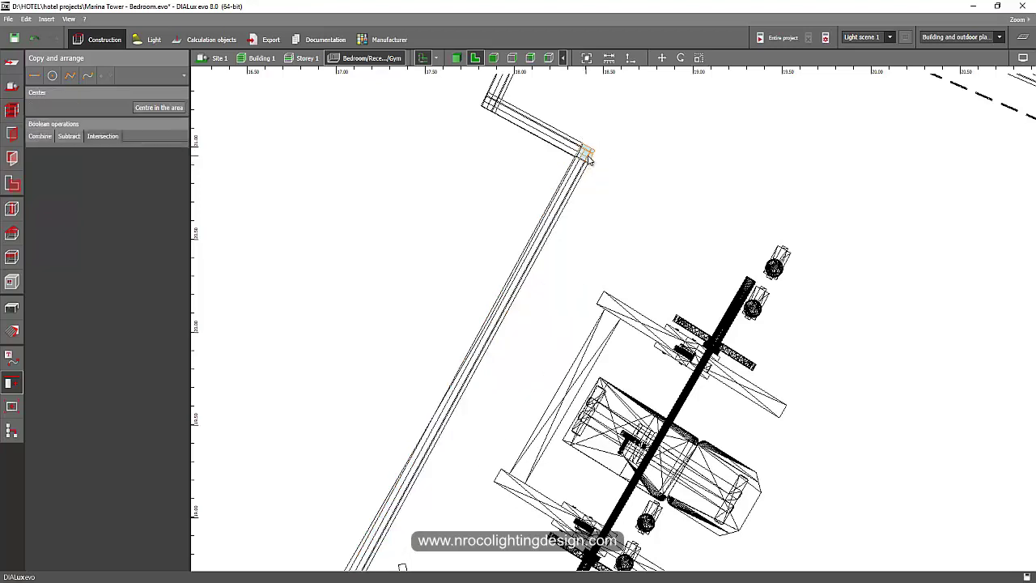
{"action": "left_click", "coordinate": [633, 199]}
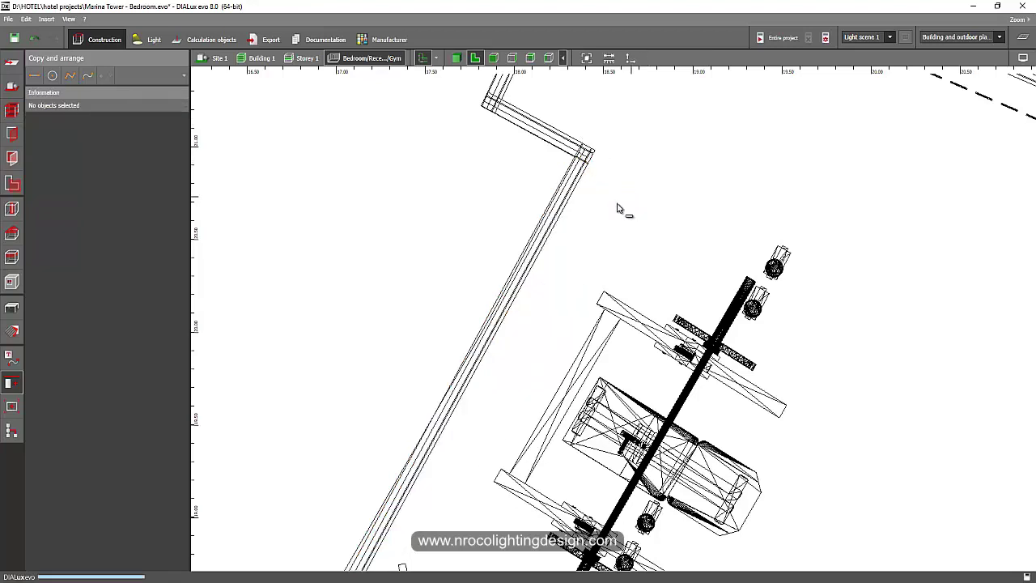
{"action": "middle_click_drag", "start_coordinate": [618, 205], "coordinate": [676, 132]}
{"action": "scroll", "coordinate": [677, 131], "scroll_direction": "down", "scroll_amount": 4}
{"action": "left_click_drag", "start_coordinate": [663, 112], "coordinate": [494, 419]}
{"action": "scroll", "coordinate": [494, 424], "scroll_direction": "up", "scroll_amount": 5}
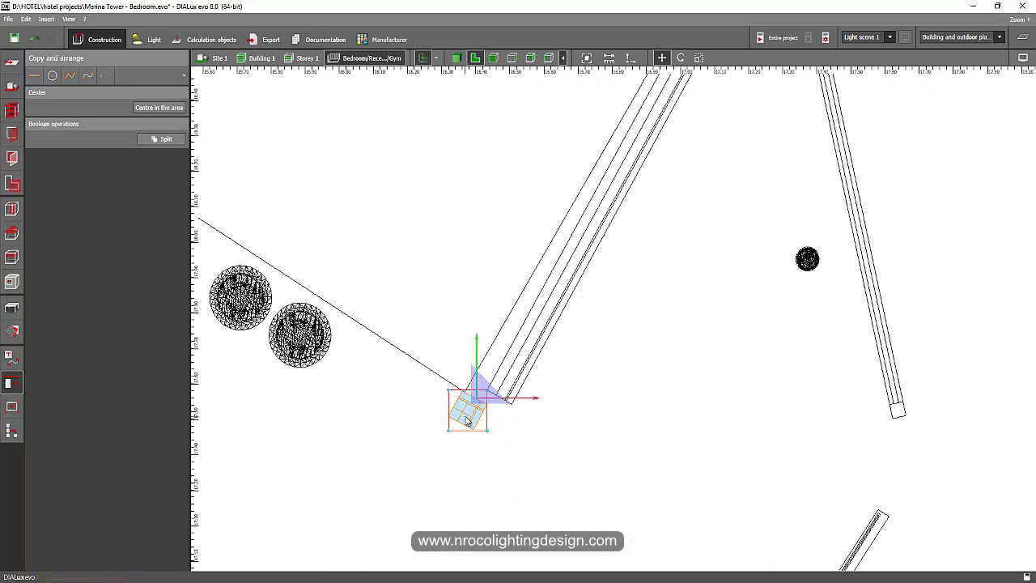
Rotate the copied corner piece a quarter turn and move it flush against the end of the long wall moulding
{"action": "right_click", "coordinate": [467, 417]}
{"action": "left_click", "coordinate": [491, 437]}
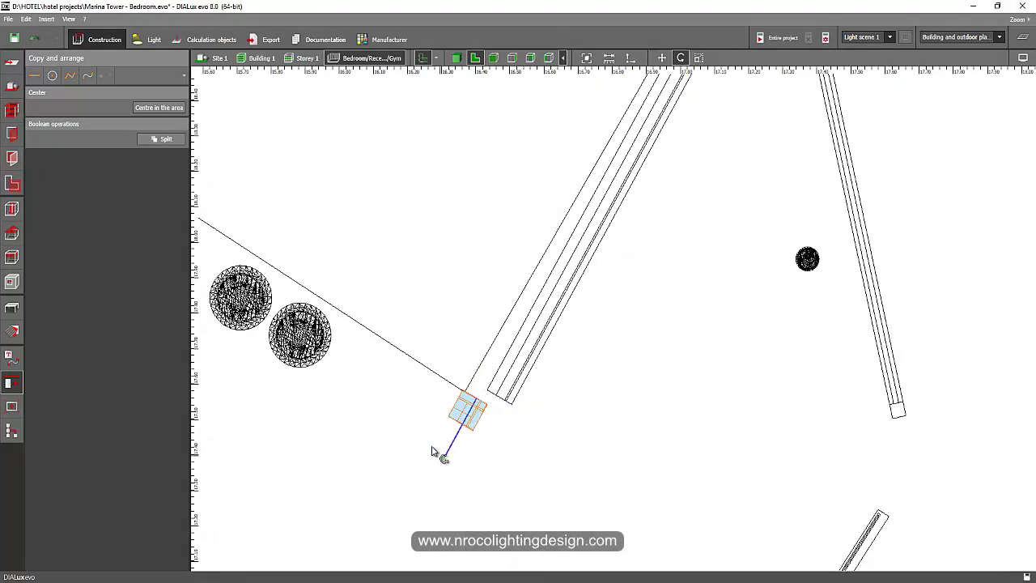
{"action": "right_click", "coordinate": [464, 386]}
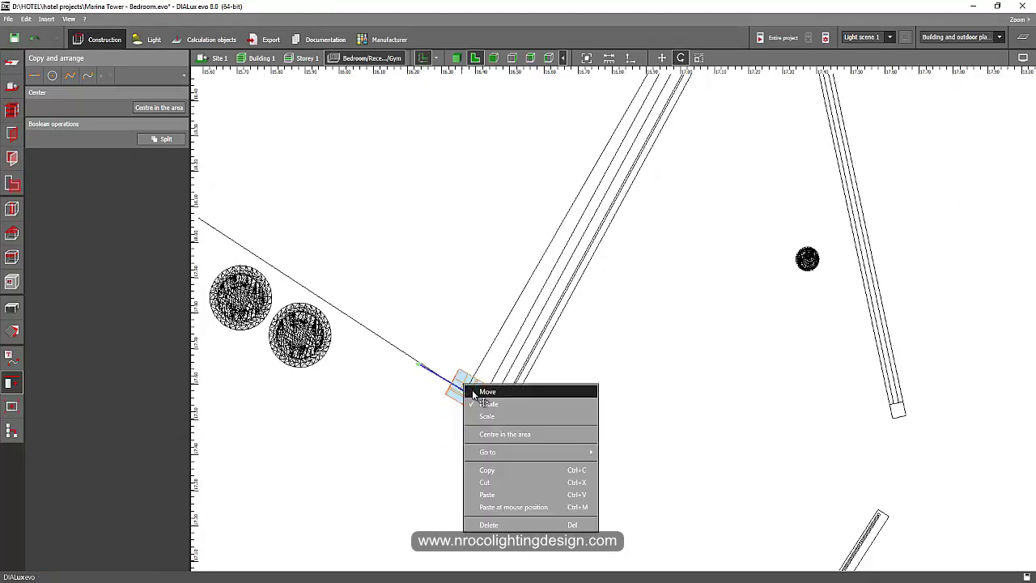
{"action": "left_click", "coordinate": [479, 394]}
{"action": "scroll", "coordinate": [492, 383], "scroll_direction": "up", "scroll_amount": 2}
{"action": "left_click_drag", "start_coordinate": [484, 374], "coordinate": [525, 413]}
{"action": "left_click", "coordinate": [588, 416]}
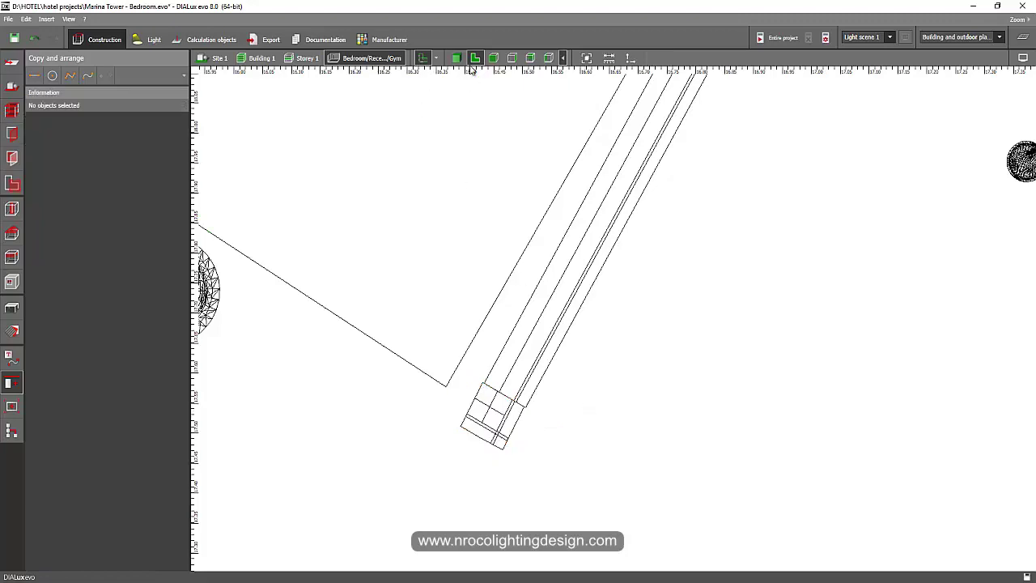
Examine in the 3D view how the copied corner piece meets the moulding at the far outer corner
{"action": "left_click", "coordinate": [457, 57]}
{"action": "mouse_move", "coordinate": [498, 318]}
{"action": "middle_mouse_down"}
{"action": "mouse_move", "coordinate": [653, 433]}
{"action": "mouse_move", "coordinate": [797, 470]}
{"action": "middle_mouse_up"}
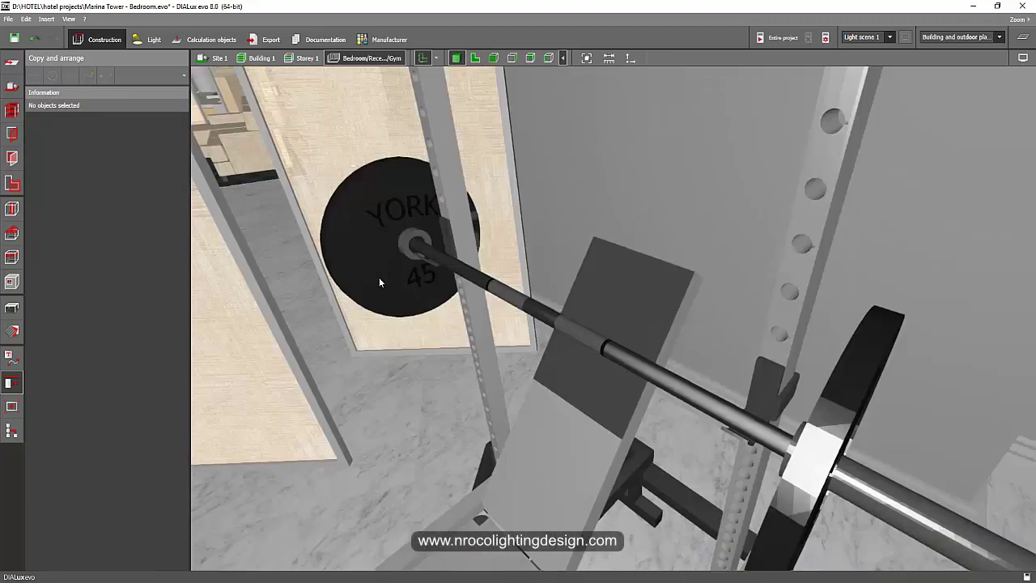
{"action": "middle_click_drag", "start_coordinate": [308, 255], "coordinate": [496, 343]}
{"action": "right_click_drag", "start_coordinate": [497, 343], "coordinate": [578, 374]}
{"action": "left_click_drag", "start_coordinate": [578, 376], "coordinate": [515, 412]}
{"action": "left_click", "coordinate": [515, 411]}
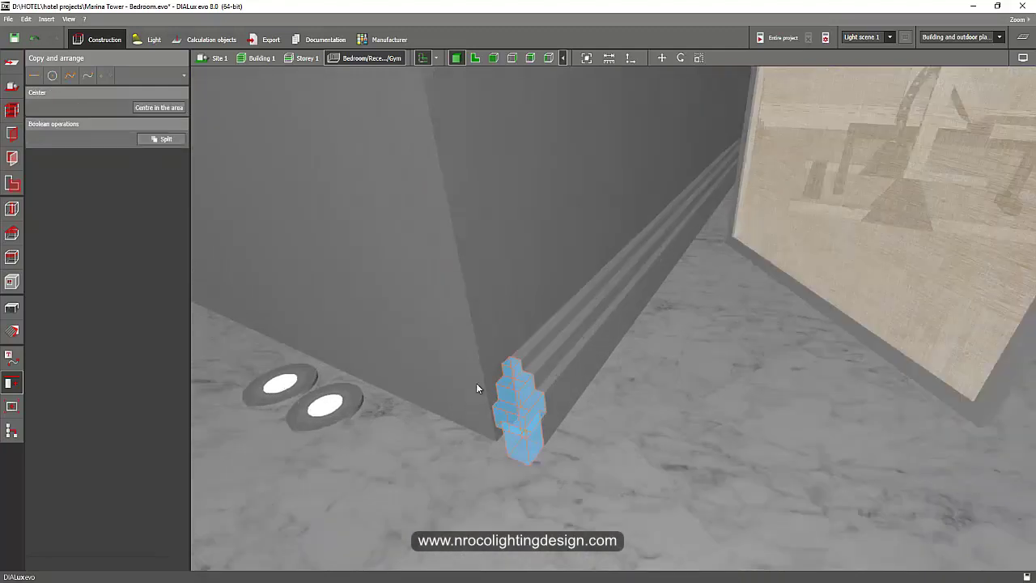
{"action": "left_click_drag", "start_coordinate": [449, 389], "coordinate": [574, 450]}
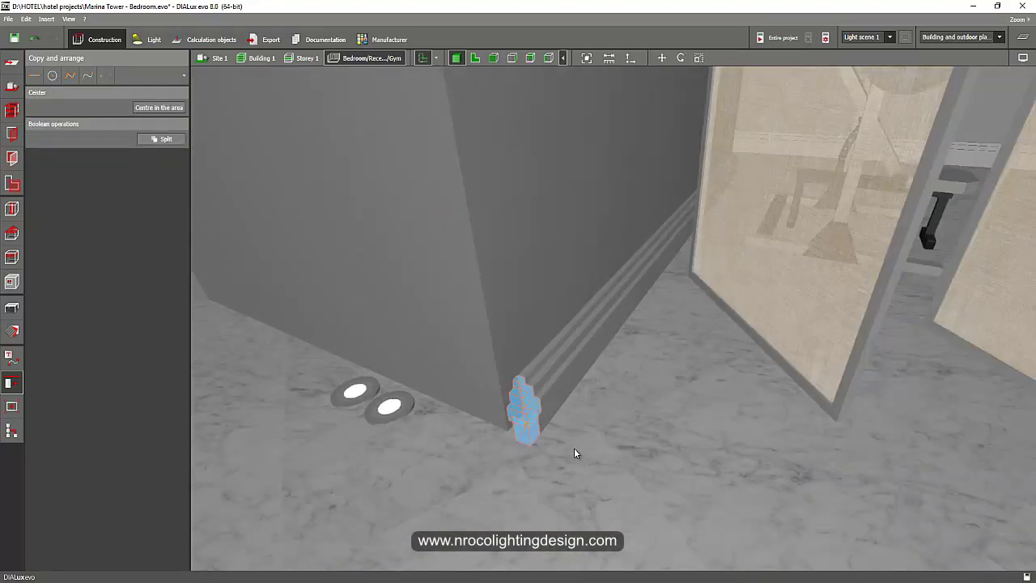
{"action": "left_click", "coordinate": [574, 450]}
{"action": "left_click_drag", "start_coordinate": [588, 389], "coordinate": [484, 115]}
{"action": "left_click", "coordinate": [475, 58]}
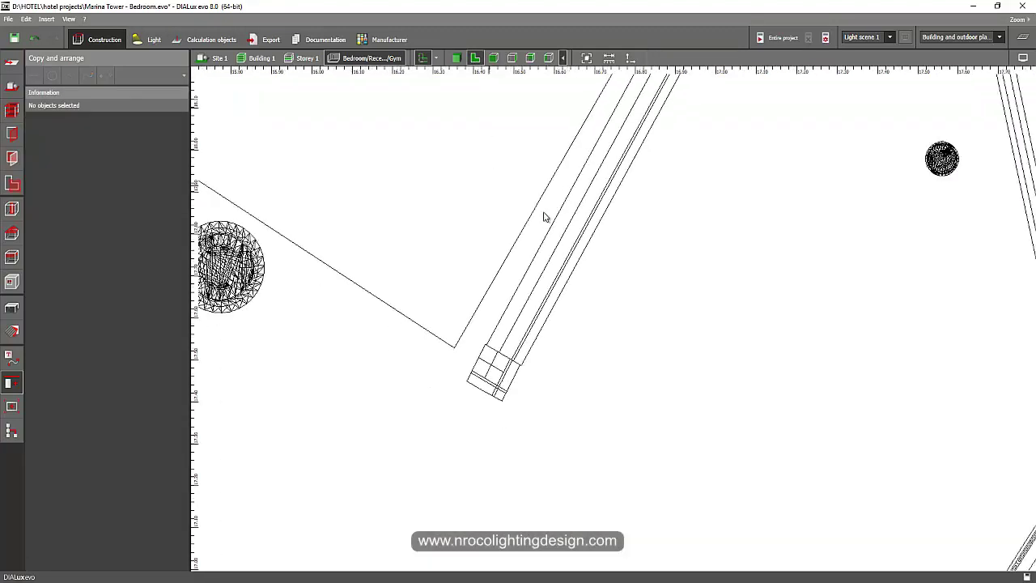
Review the mouldings along the gym walls in plan, then in 3D around the weight bench and wall corners
{"action": "left_click_drag", "start_coordinate": [721, 261], "coordinate": [658, 327]}
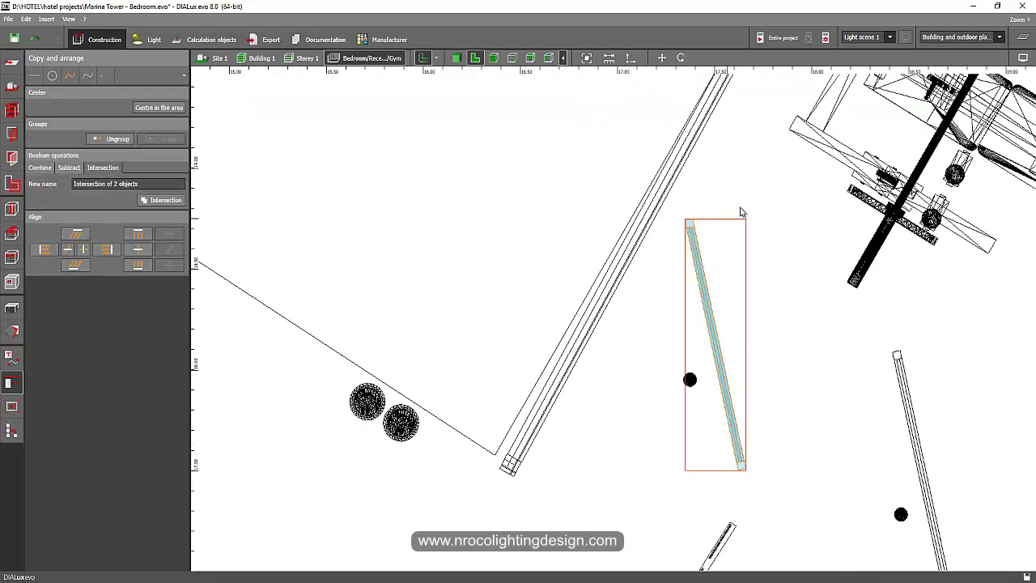
{"action": "left_click", "coordinate": [759, 169]}
{"action": "middle_click_drag", "start_coordinate": [759, 170], "coordinate": [575, 478]}
{"action": "scroll", "coordinate": [712, 239], "scroll_direction": "down", "scroll_amount": 4}
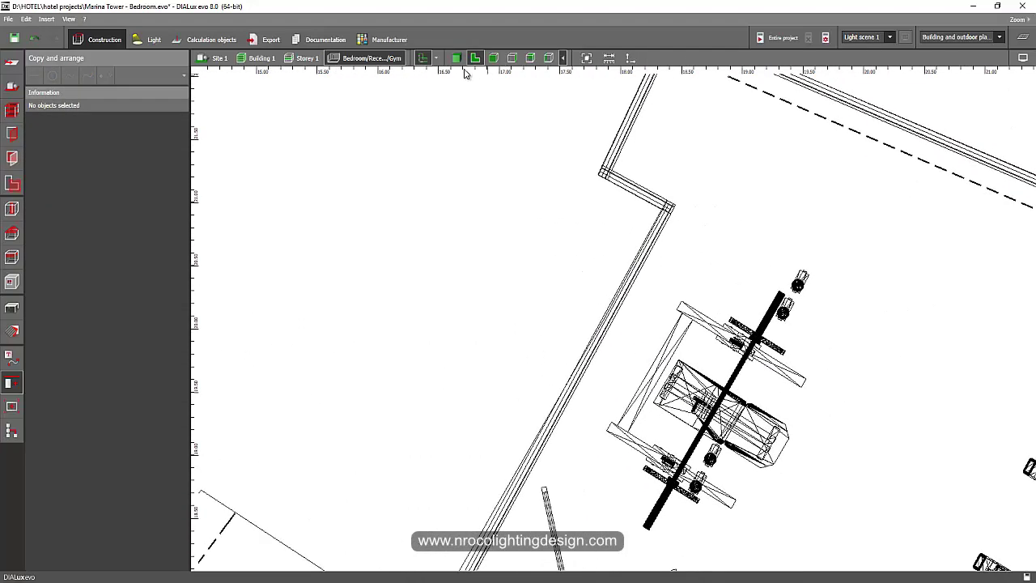
{"action": "left_click", "coordinate": [456, 58]}
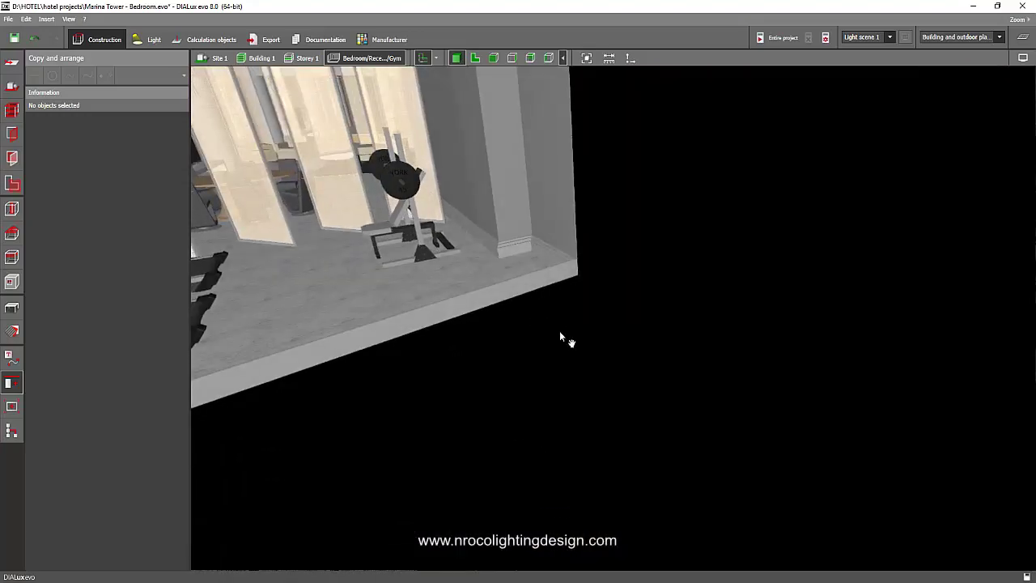
{"action": "scroll", "coordinate": [568, 324], "scroll_direction": "up", "scroll_amount": 4}
{"action": "right_click_drag", "start_coordinate": [572, 321], "coordinate": [596, 331]}
{"action": "middle_click_drag", "start_coordinate": [596, 331], "coordinate": [641, 419]}
{"action": "scroll", "coordinate": [642, 419], "scroll_direction": "down", "scroll_amount": 3}
{"action": "middle_click_drag", "start_coordinate": [576, 360], "coordinate": [591, 337]}
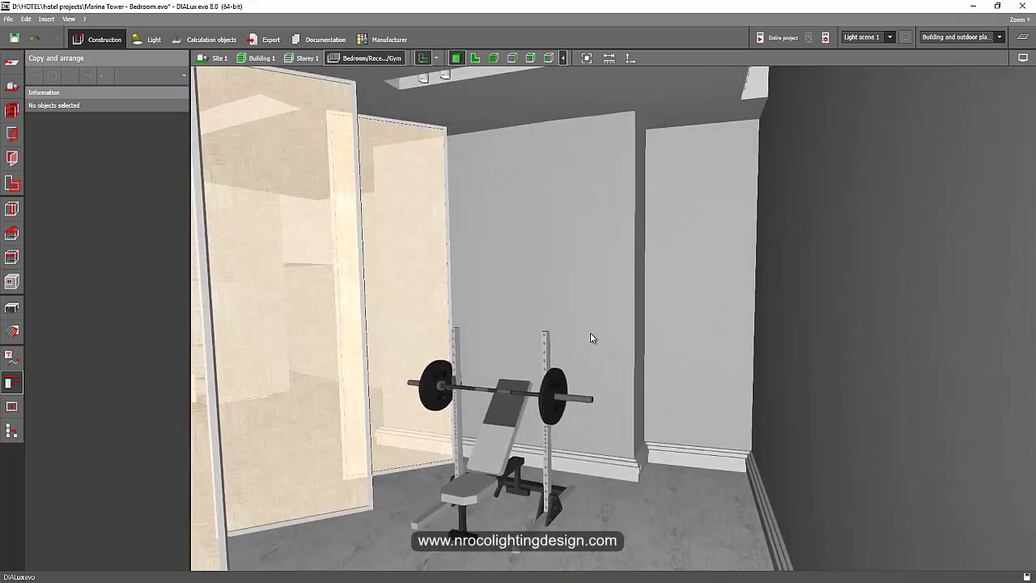
{"action": "scroll", "coordinate": [630, 116], "scroll_direction": "up", "scroll_amount": 2}
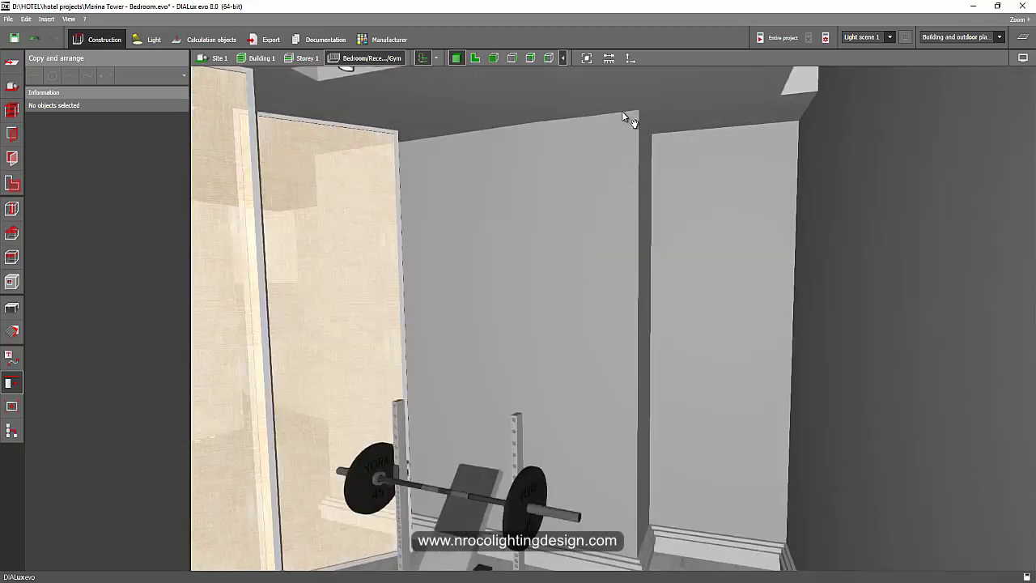
{"action": "middle_click_drag", "start_coordinate": [623, 111], "coordinate": [615, 29]}
{"action": "right_click_drag", "start_coordinate": [635, 388], "coordinate": [644, 348]}
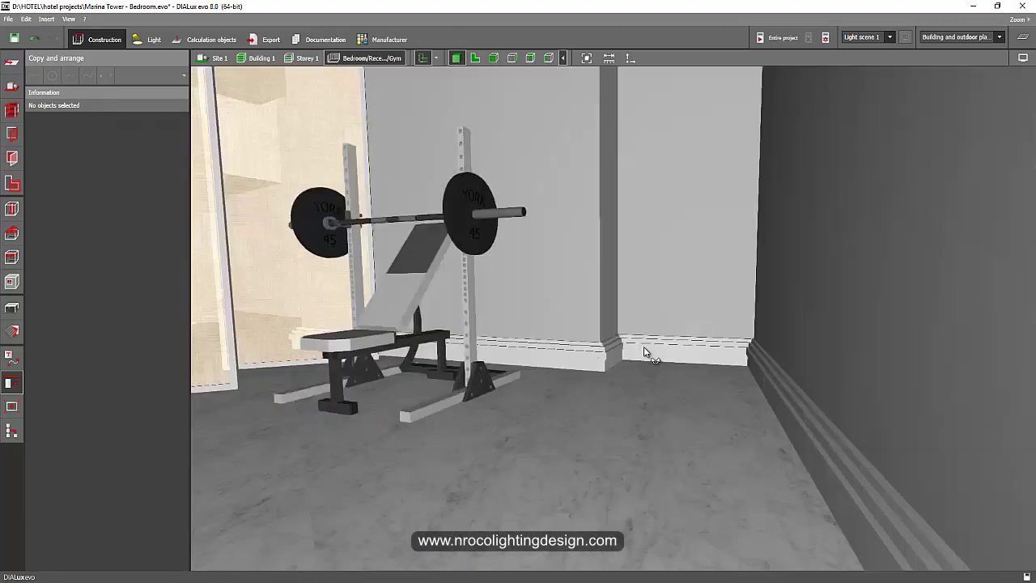
{"action": "middle_click_drag", "start_coordinate": [646, 352], "coordinate": [598, 425]}
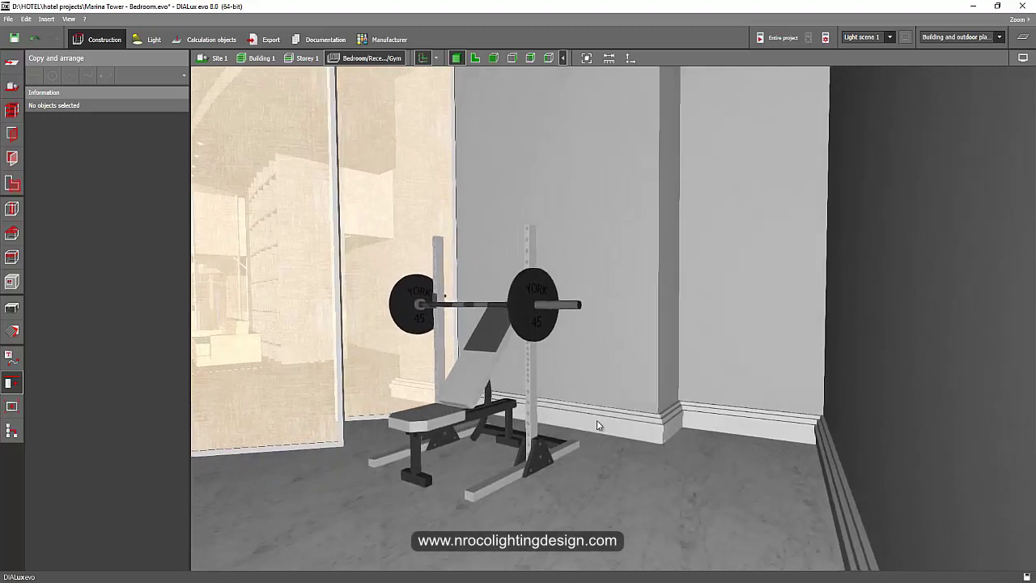
{"action": "scroll", "coordinate": [597, 425], "scroll_direction": "up", "scroll_amount": 3}
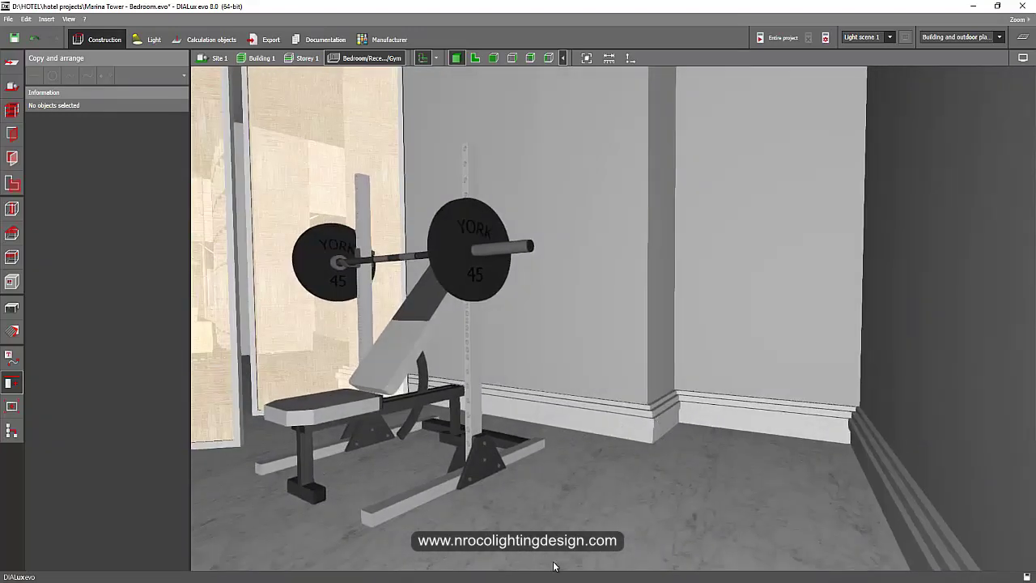